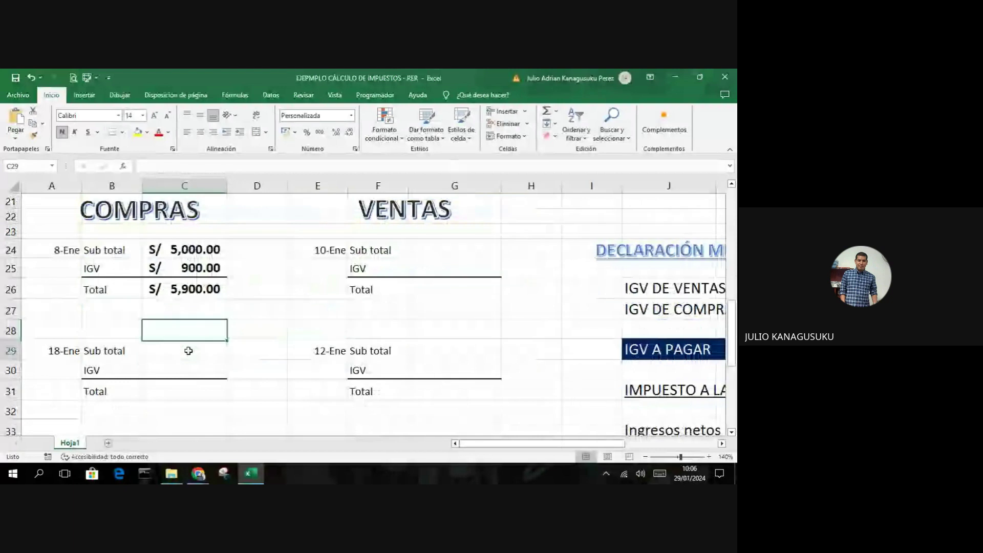
# Step: Enter 7500 as the 18-Ene purchase subtotal in C29 and calculate its IGV in C30 with =C29*18%
pyautogui.click(188, 351)
pyautogui.write('7500')
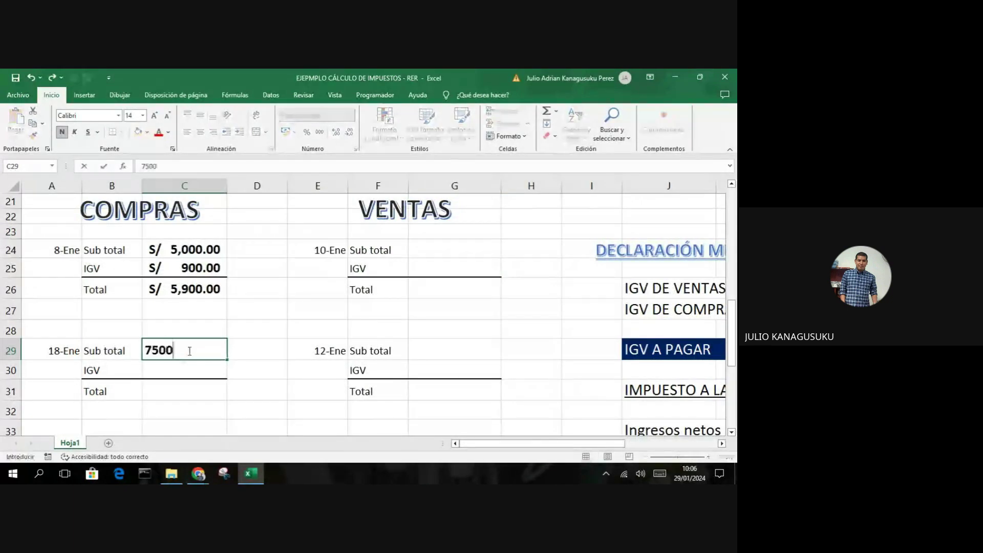
pyautogui.press('Return')
pyautogui.write('=')
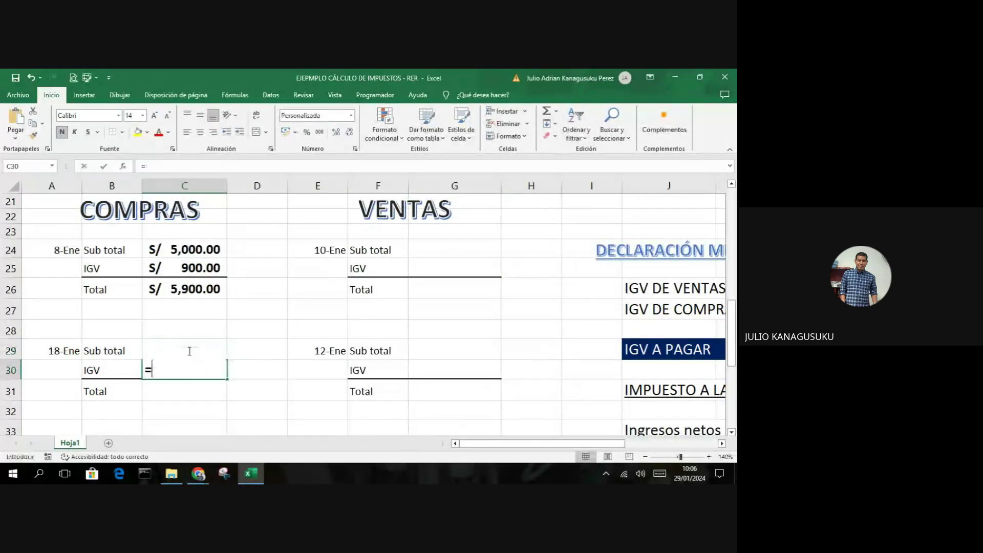
pyautogui.write('C')
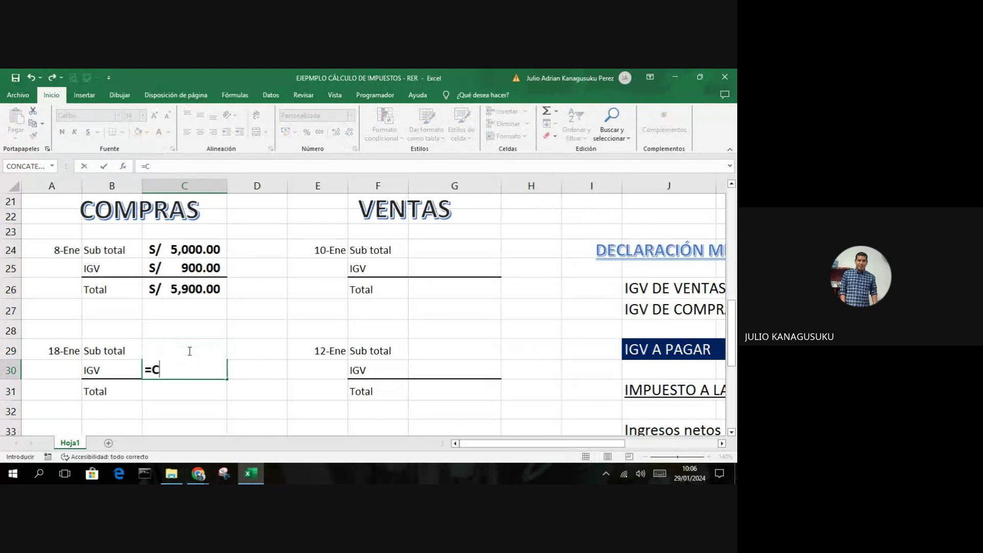
pyautogui.write('29')
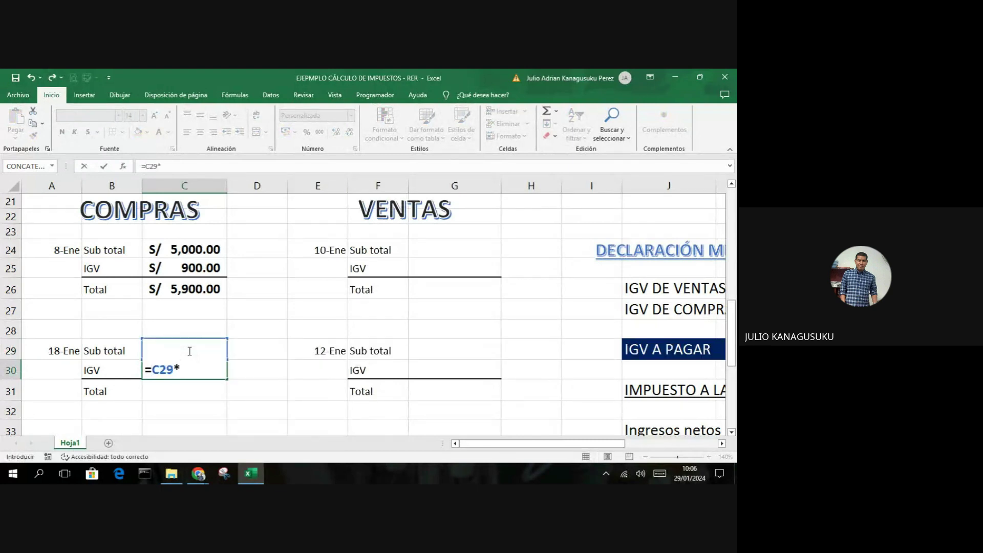
pyautogui.write('*18%')
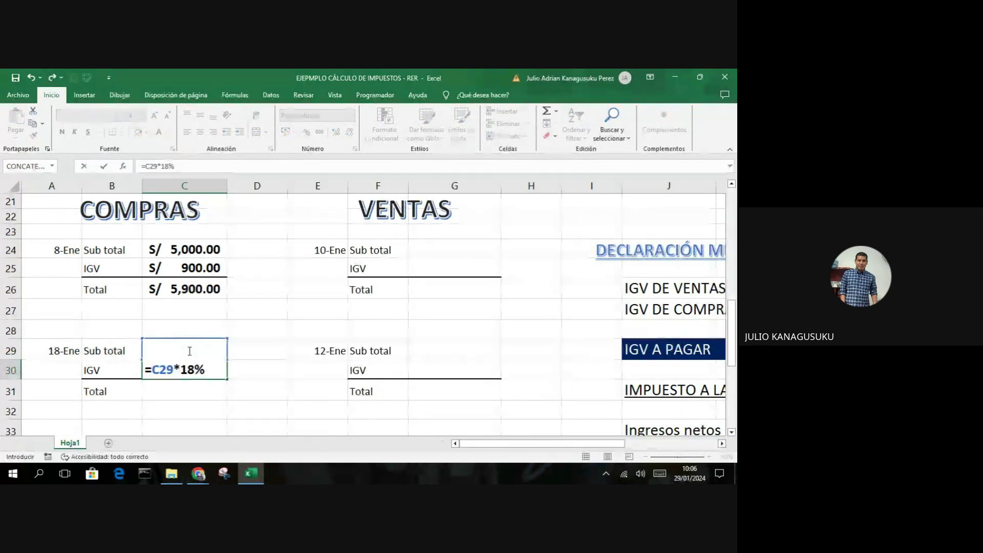
pyautogui.press('Return')
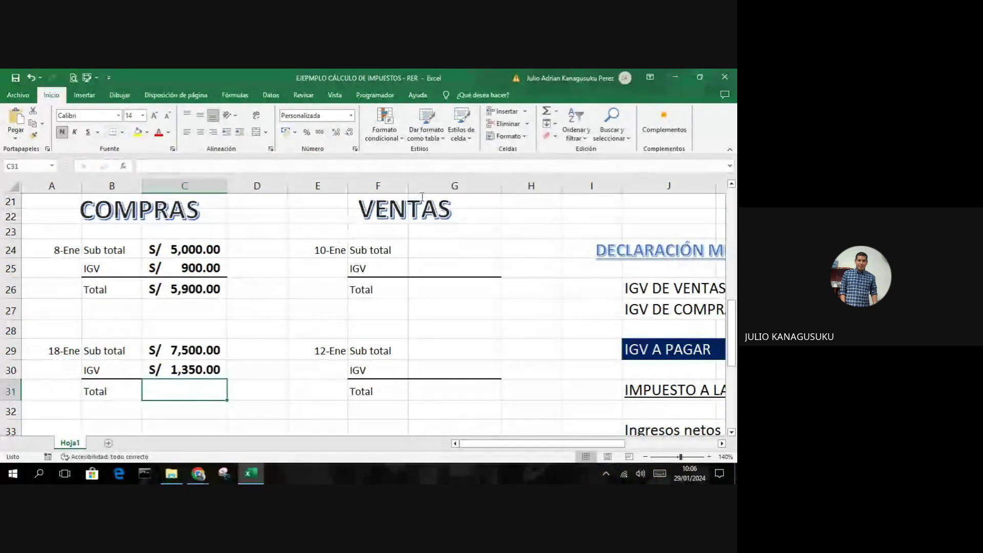
# Step: Check the IGV formula in C30 and total the 18-Ene purchase in C31 with =SUMA(C29:C30)
pyautogui.click(204, 367)
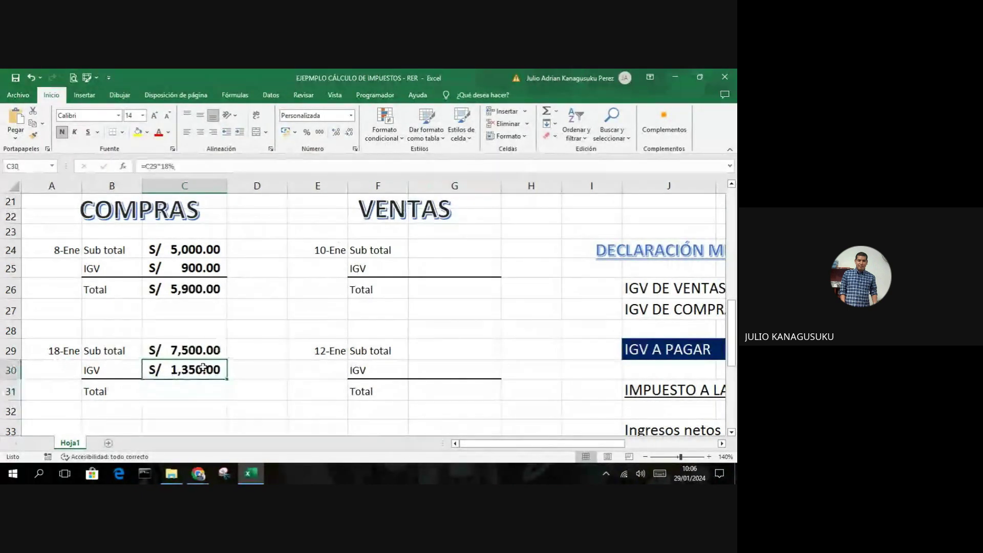
pyautogui.doubleClick(203, 367)
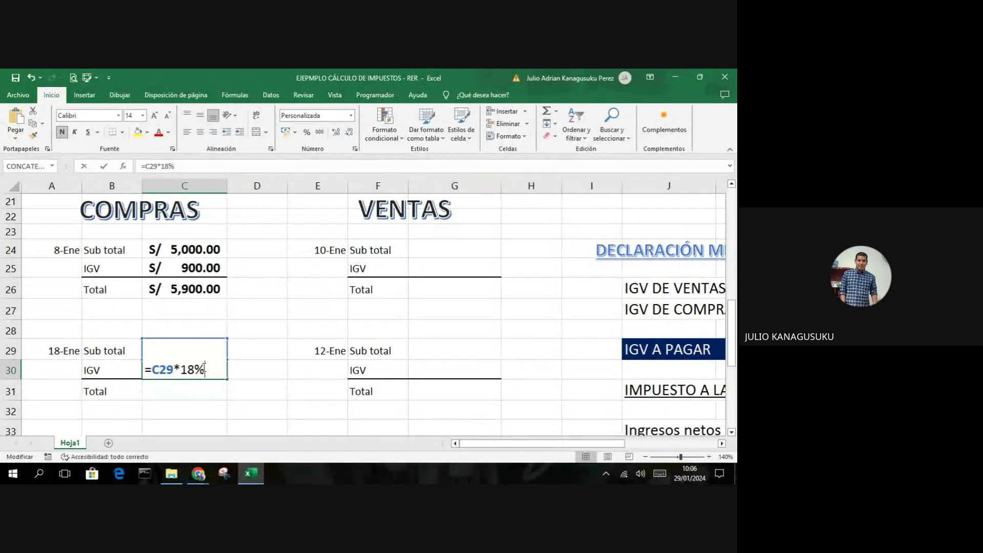
pyautogui.press('Return')
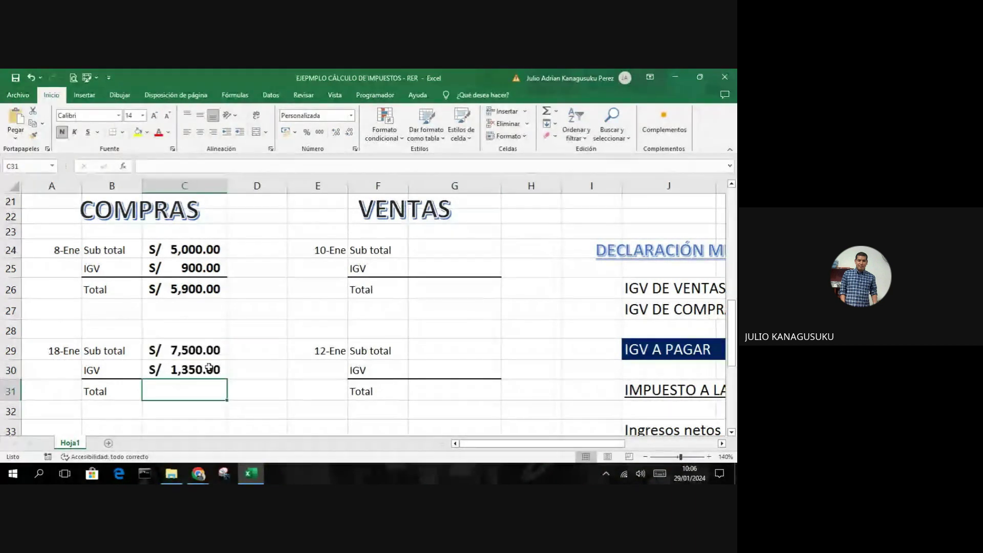
pyautogui.click(546, 110)
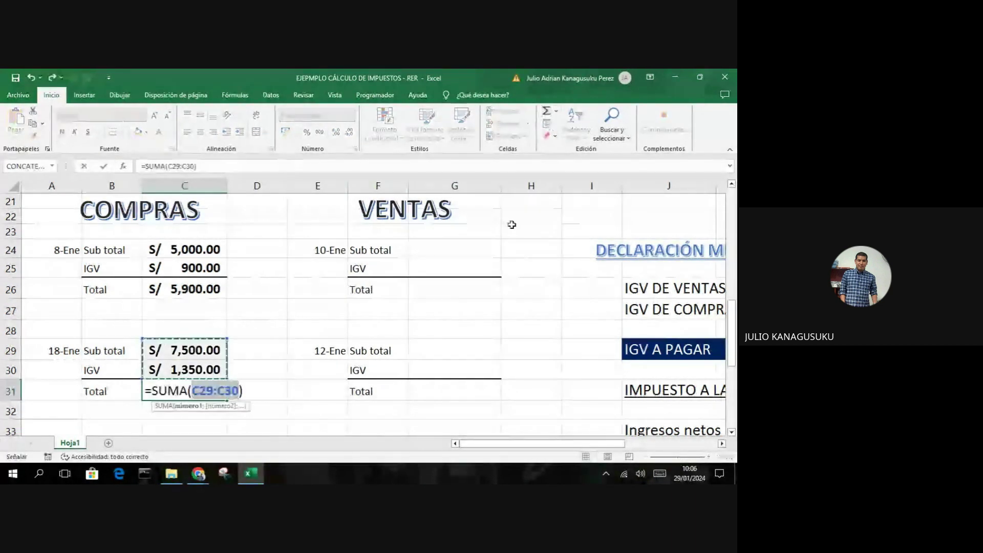
pyautogui.press('Return')
# Step: Look up the 22/01 purchase in the list of operations and enter 6800 as its total in C36
pyautogui.scroll(-3, 511, 224)
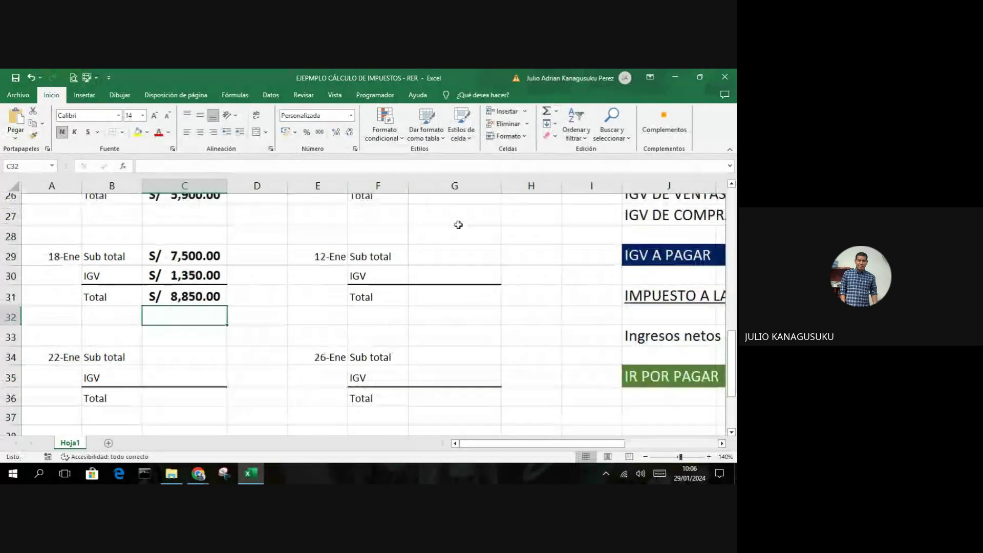
pyautogui.scroll(7, 165, 298)
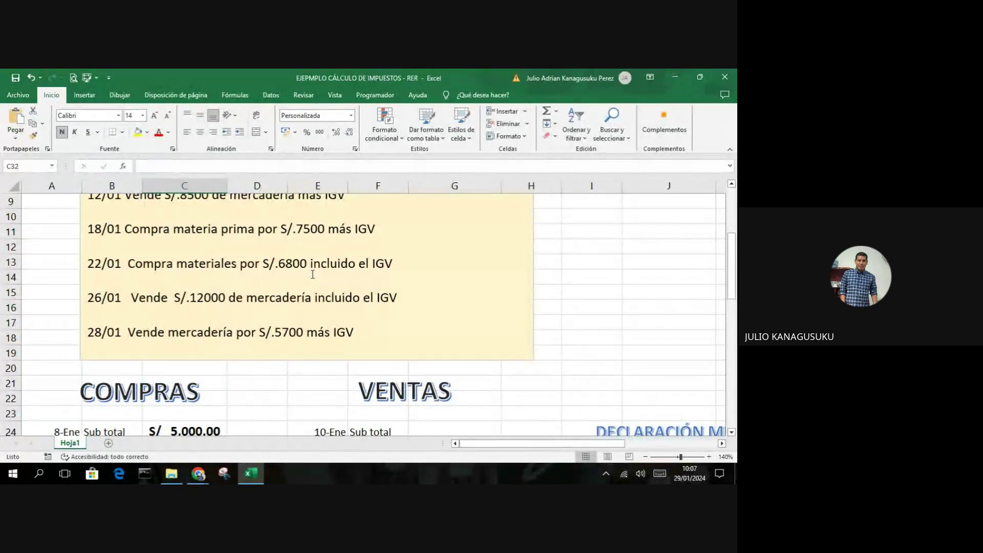
pyautogui.scroll(-2, 213, 309)
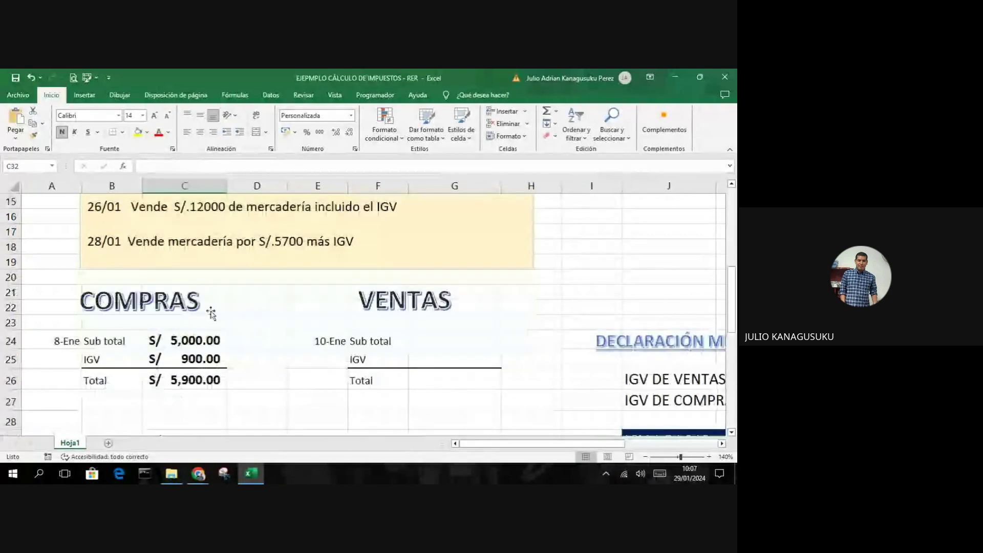
pyautogui.scroll(2, 215, 307)
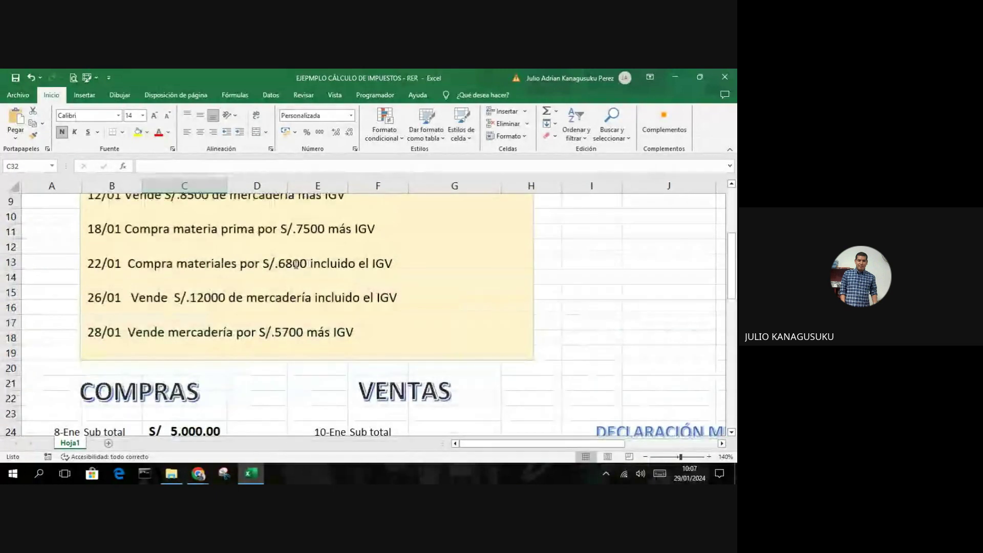
pyautogui.scroll(-6, 215, 318)
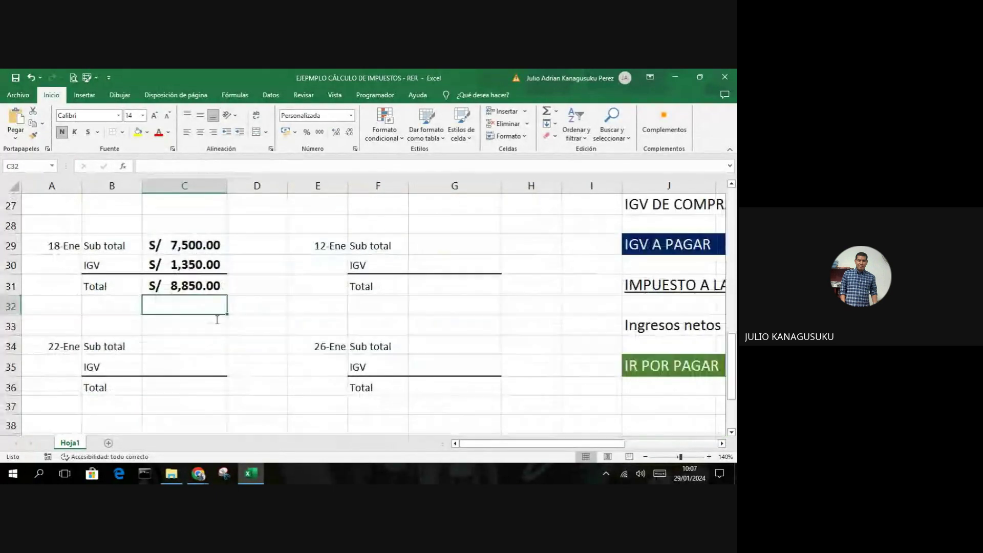
pyautogui.click(197, 388)
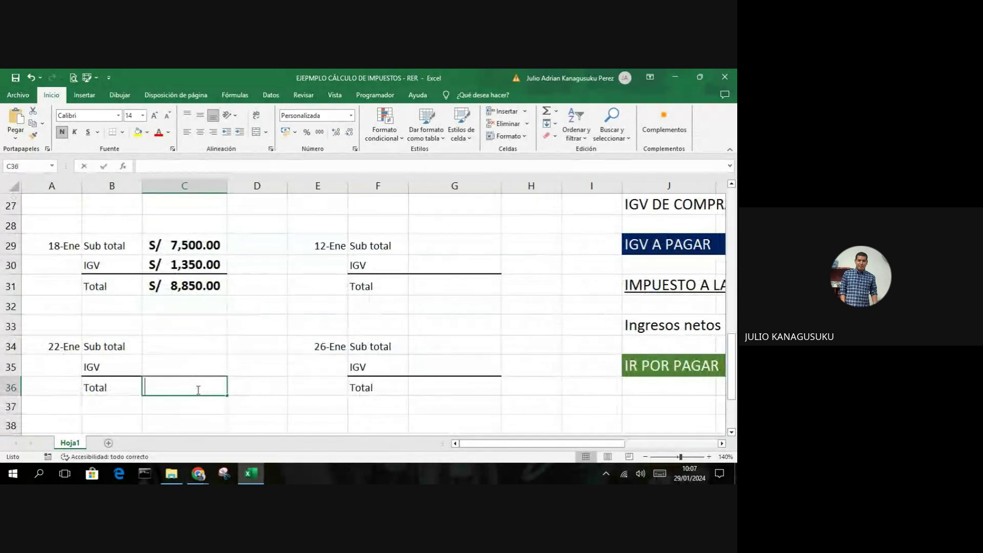
pyautogui.write('6,800')
pyautogui.press('Return')
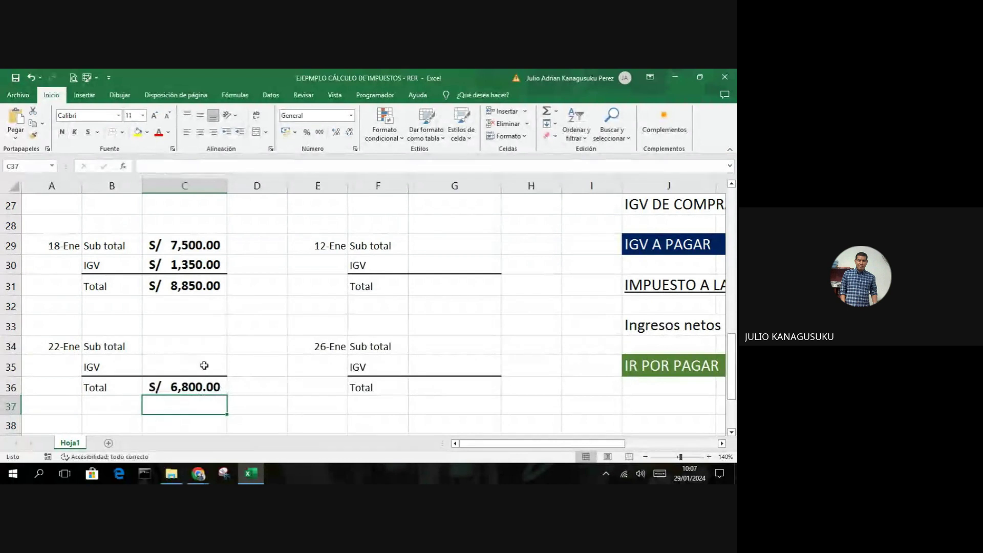
# Step: Calculate the 22-Ene purchase subtotal in C34 from its total with =C36/1.18
pyautogui.click(205, 350)
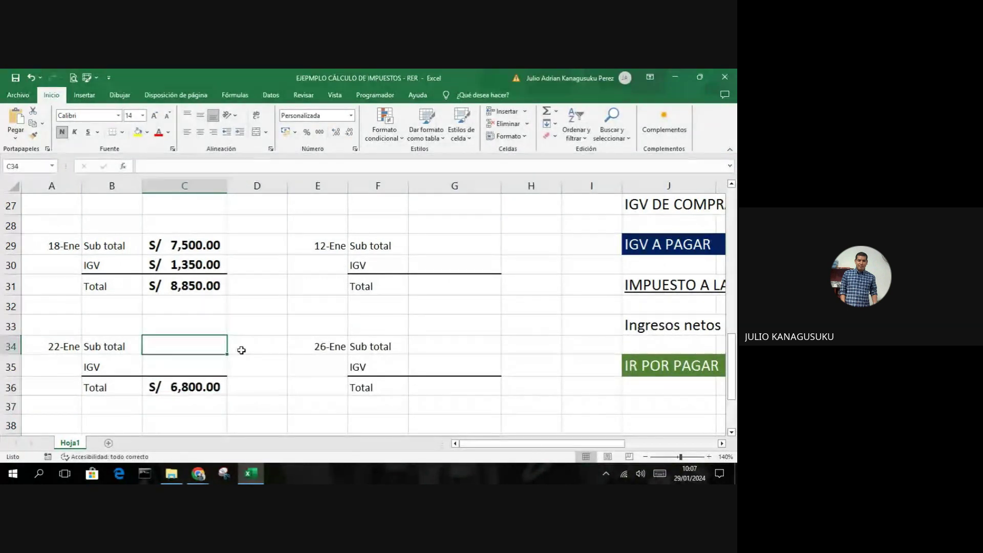
pyautogui.write('=')
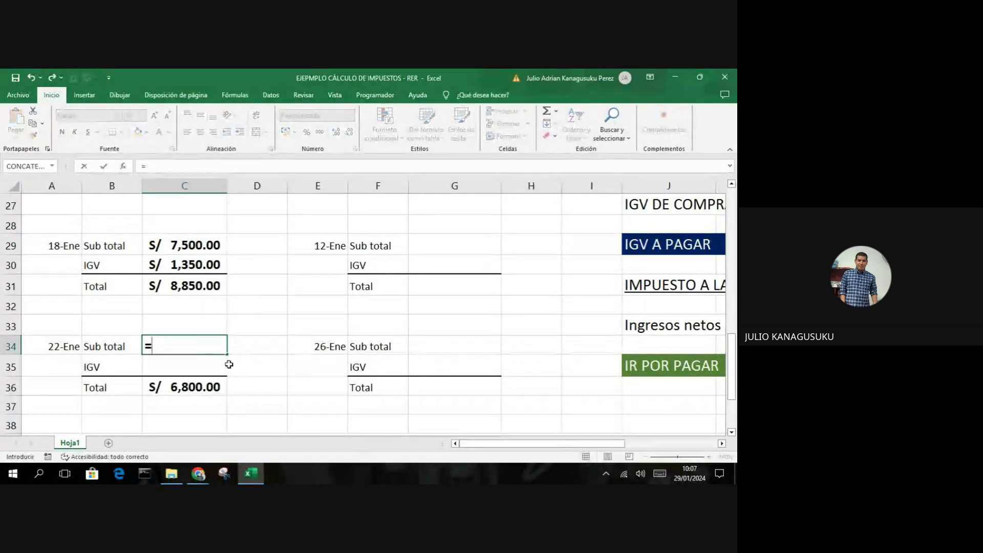
pyautogui.click(205, 385)
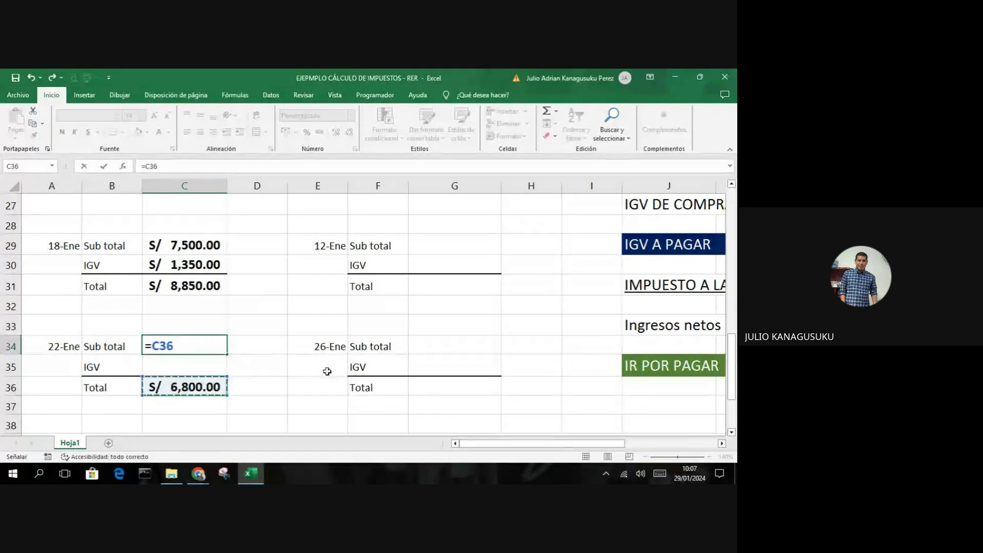
pyautogui.write('/1.18')
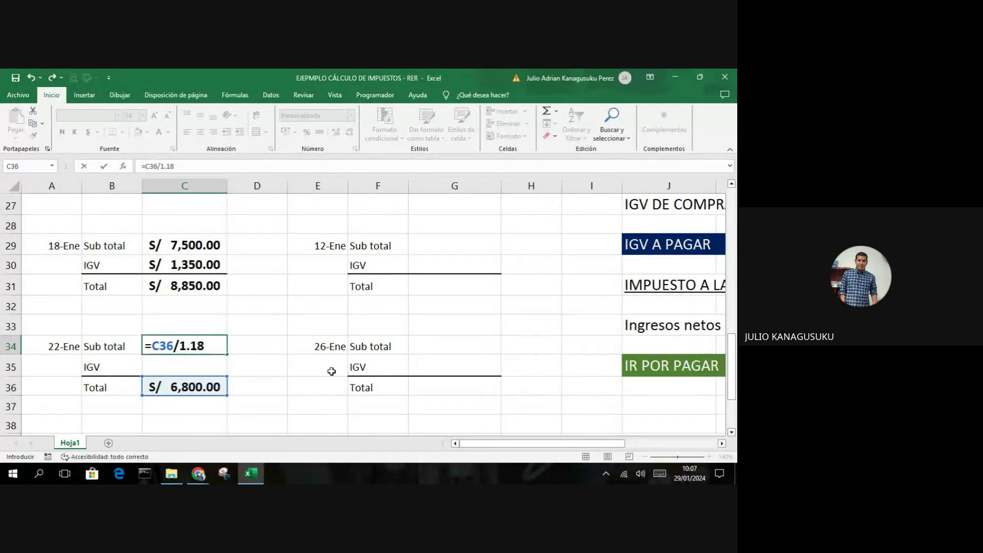
pyautogui.press('Return')
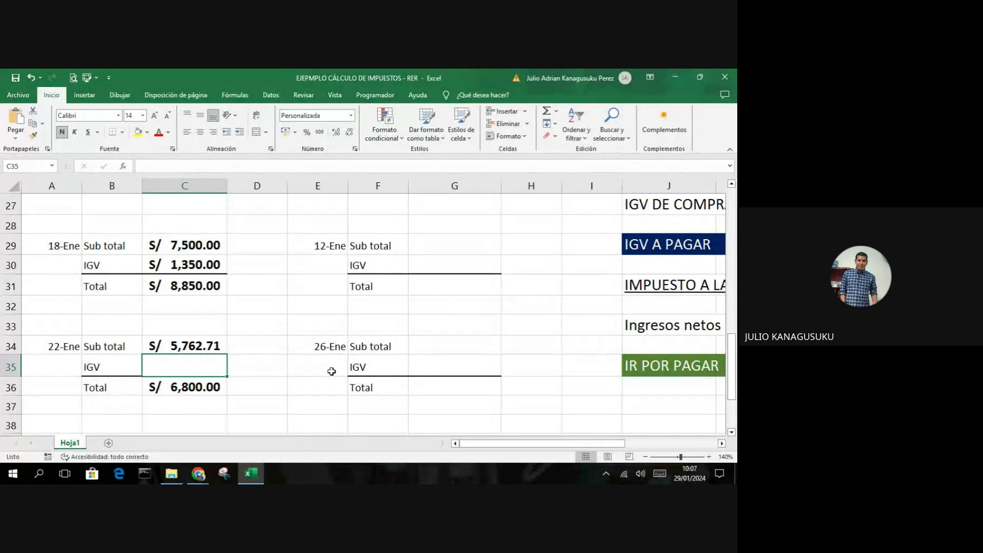
# Step: Calculate the 22-Ene purchase IGV in C35 with =C34*18% and check the sum of C34:C35
pyautogui.write('=')
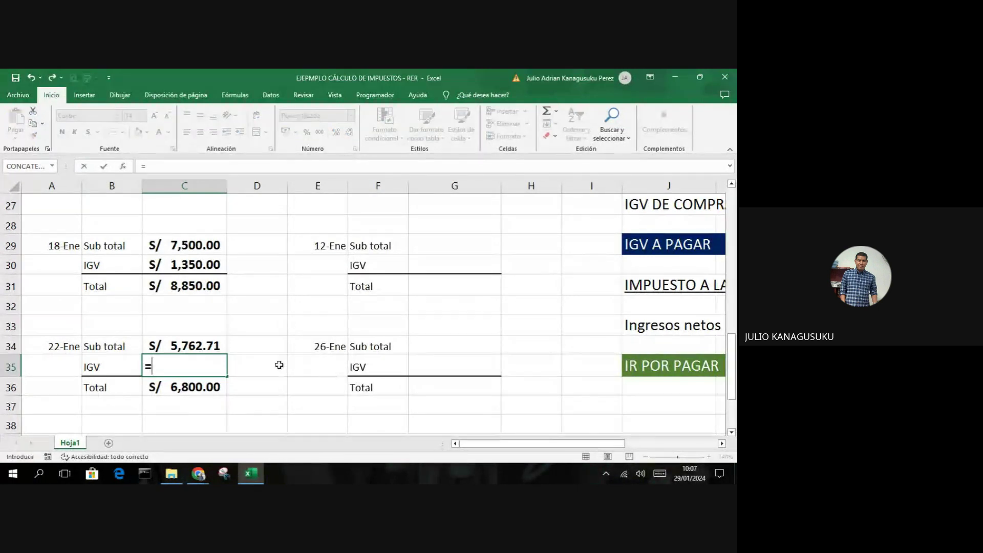
pyautogui.click(212, 348)
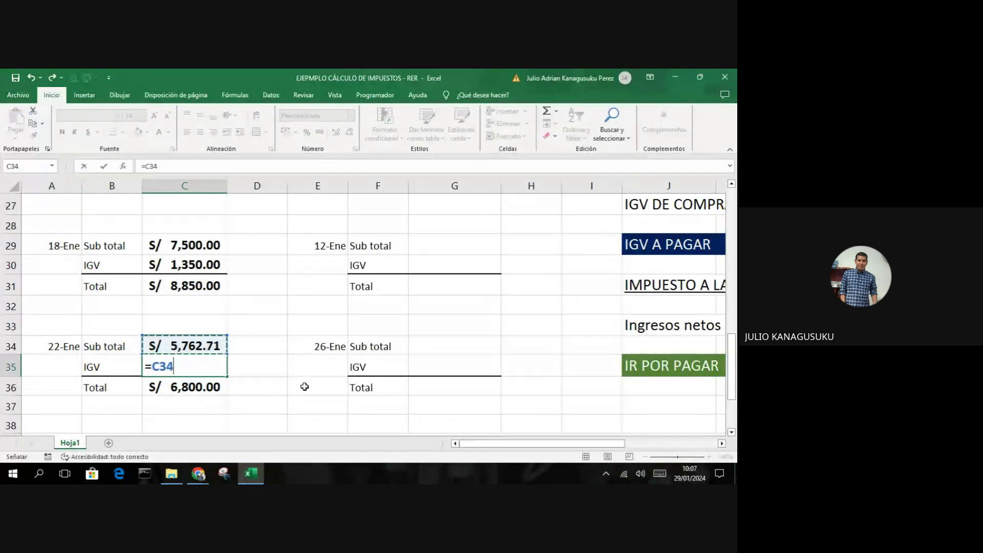
pyautogui.write('*18%')
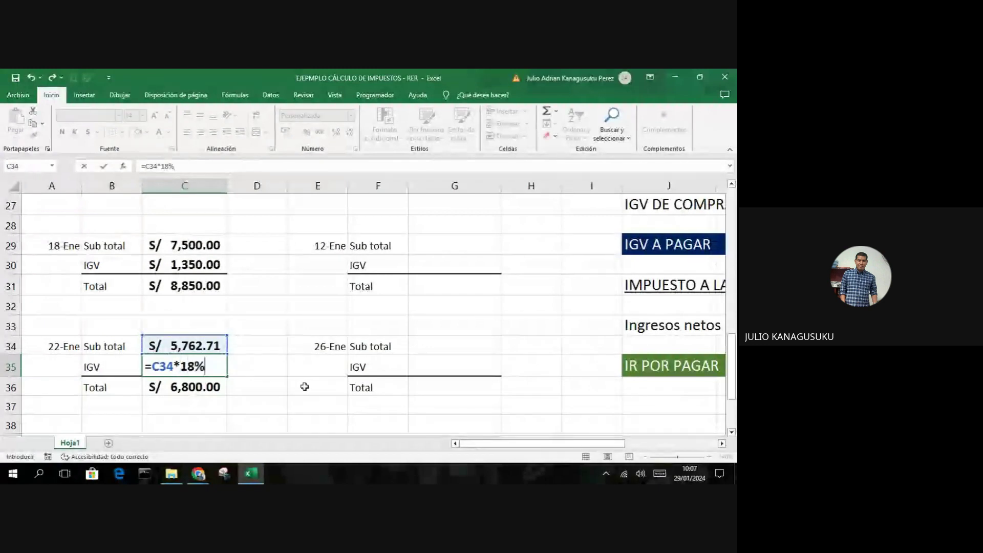
pyautogui.press('Return')
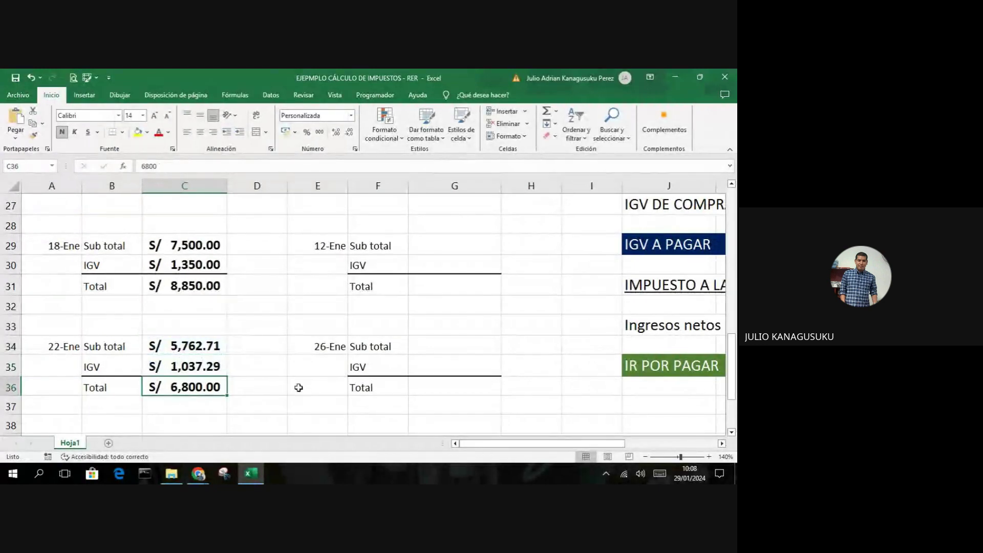
pyautogui.moveTo(215, 348); pyautogui.dragTo(213, 365)
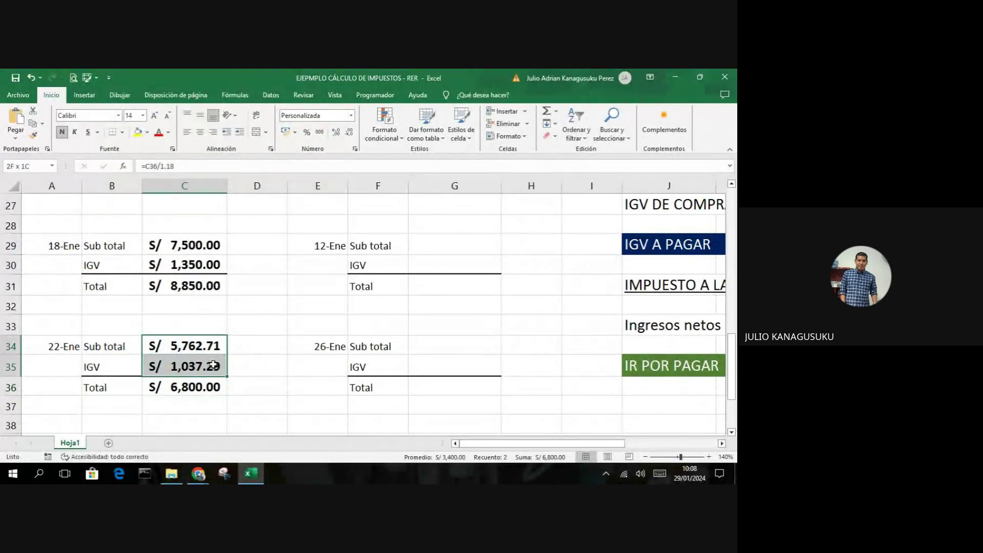
pyautogui.click(284, 418)
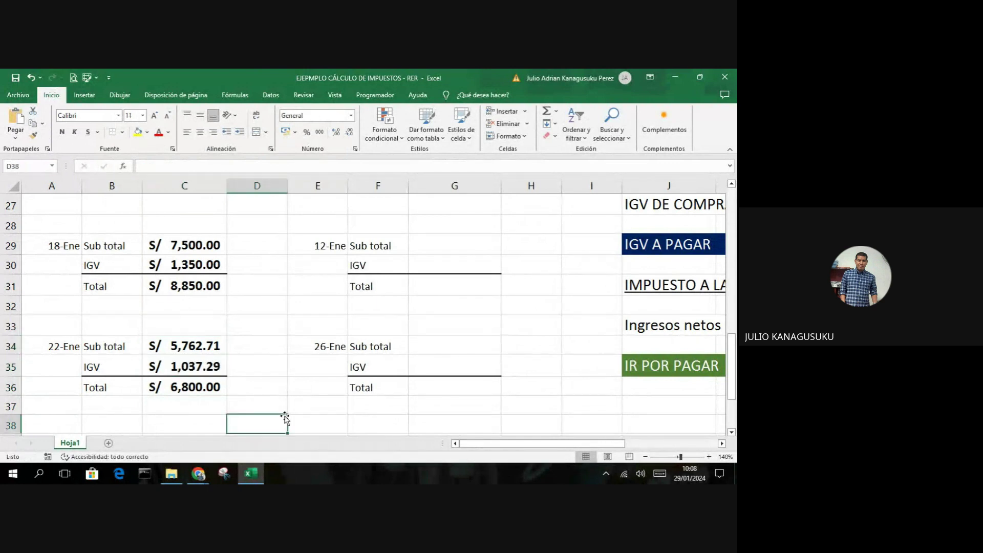
# Step: Look up the 10/01 sale in the list of operations and enter 14000 as its subtotal in G24
pyautogui.scroll(3, 199, 378)
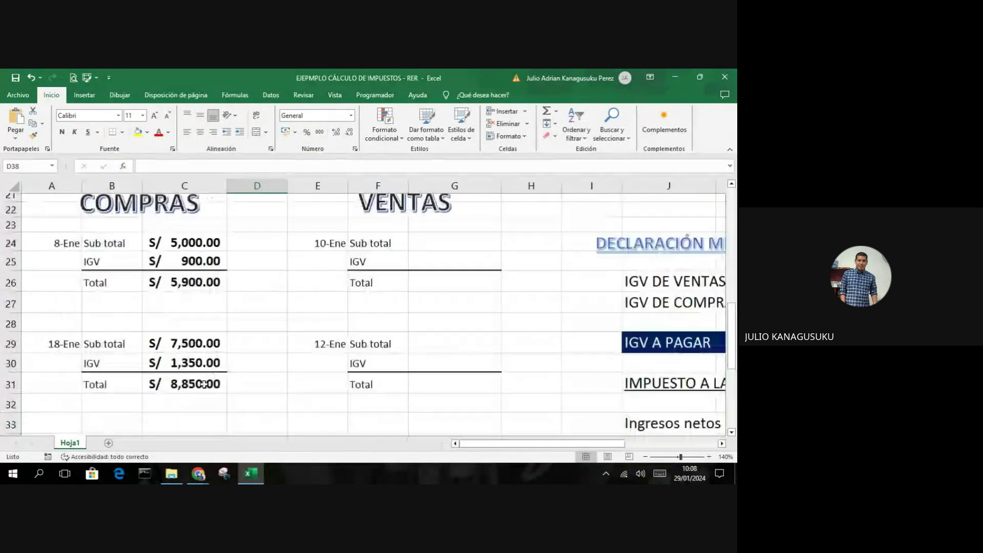
pyautogui.scroll(-4, 199, 377)
pyautogui.scroll(3, 204, 374)
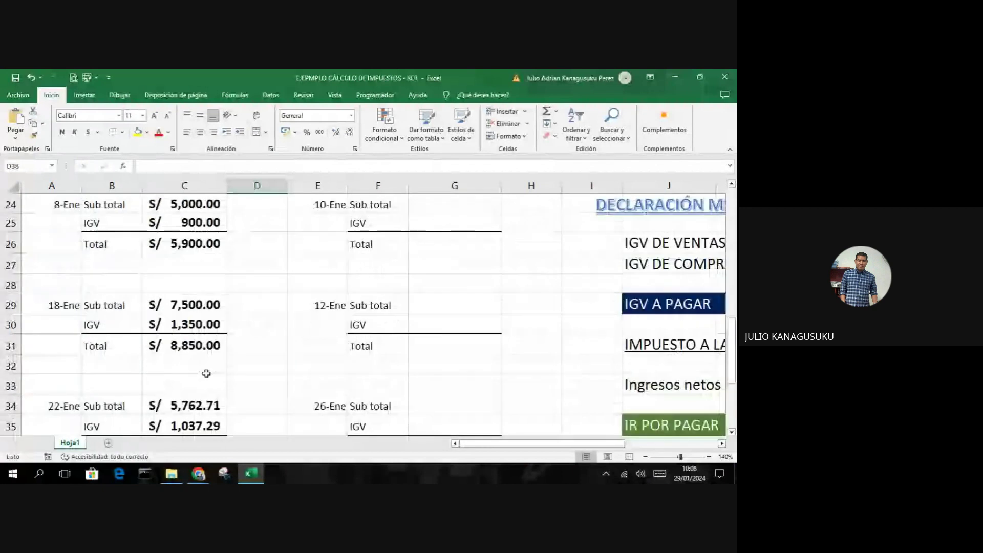
pyautogui.scroll(1, 228, 364)
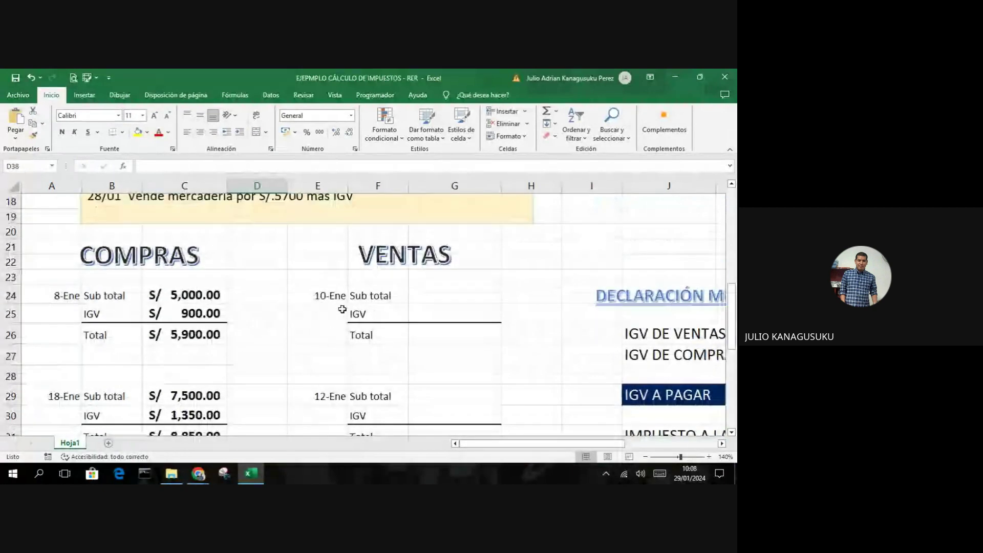
pyautogui.scroll(2, 348, 310)
pyautogui.scroll(4, 294, 271)
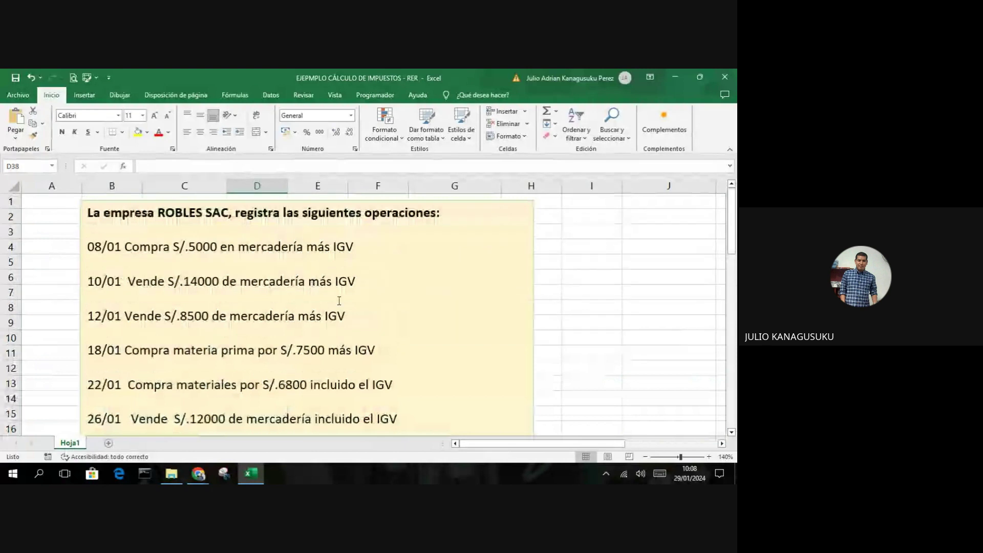
pyautogui.scroll(-6, 370, 308)
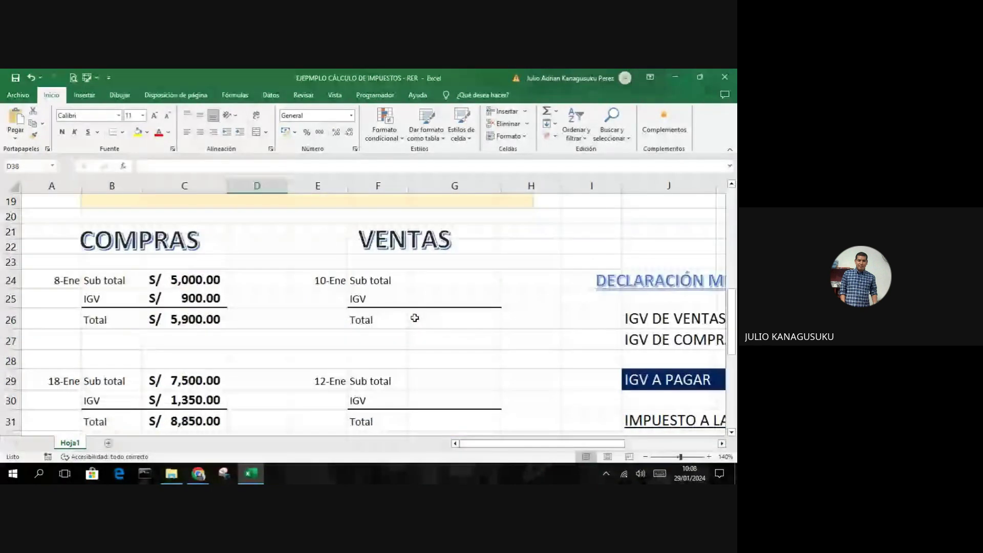
pyautogui.click(447, 283)
pyautogui.write('14000')
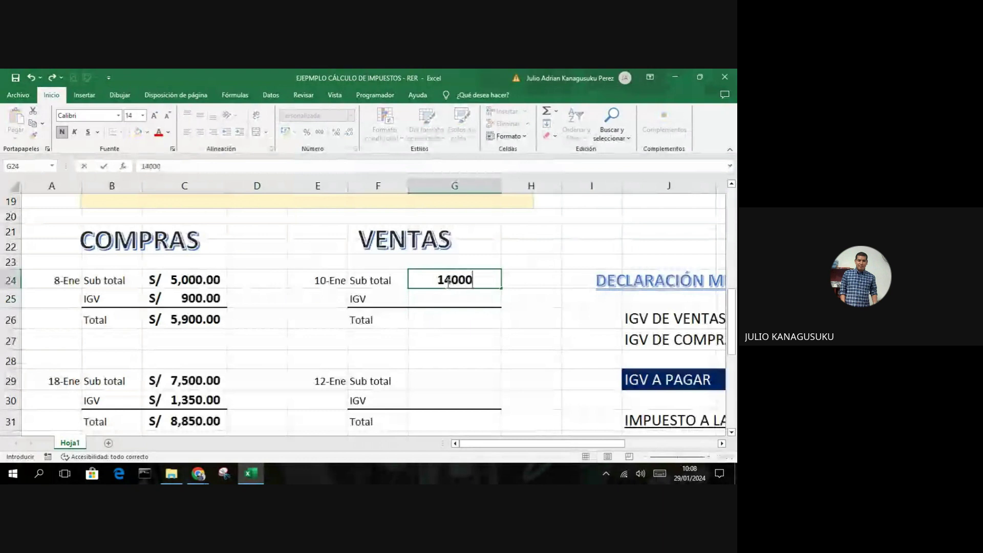
pyautogui.hotkey('ctrl', 'Return')
pyautogui.press('Down')
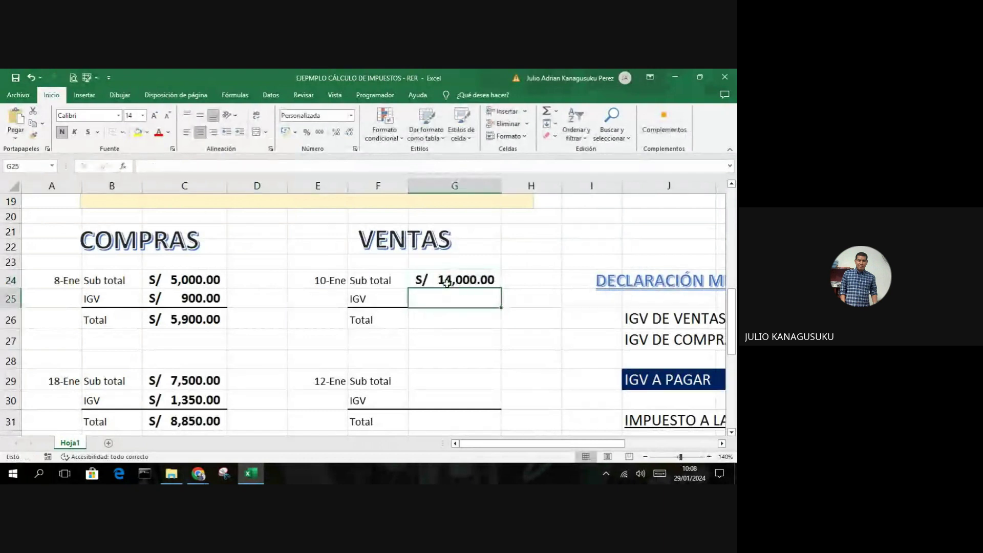
# Step: Calculate the 10-Ene sale IGV in G25 with =G24*18% and its total in G26 with =SUMA(G24:G25)
pyautogui.write('=')
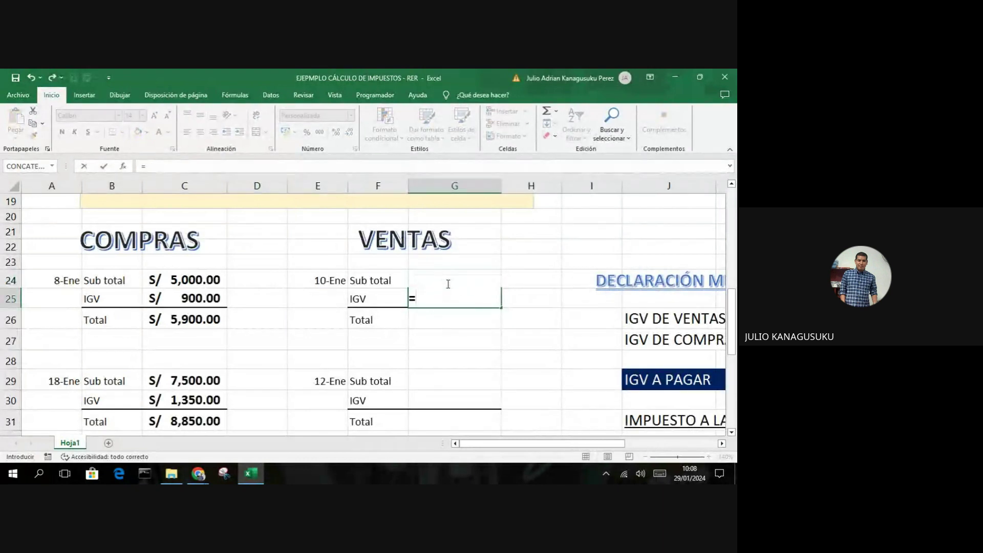
pyautogui.write('G24')
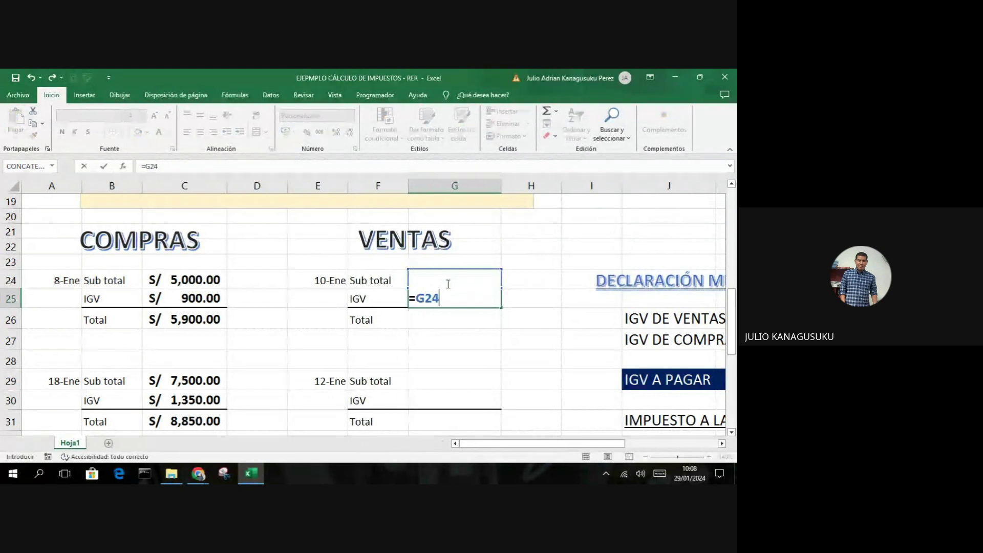
pyautogui.write('*18%')
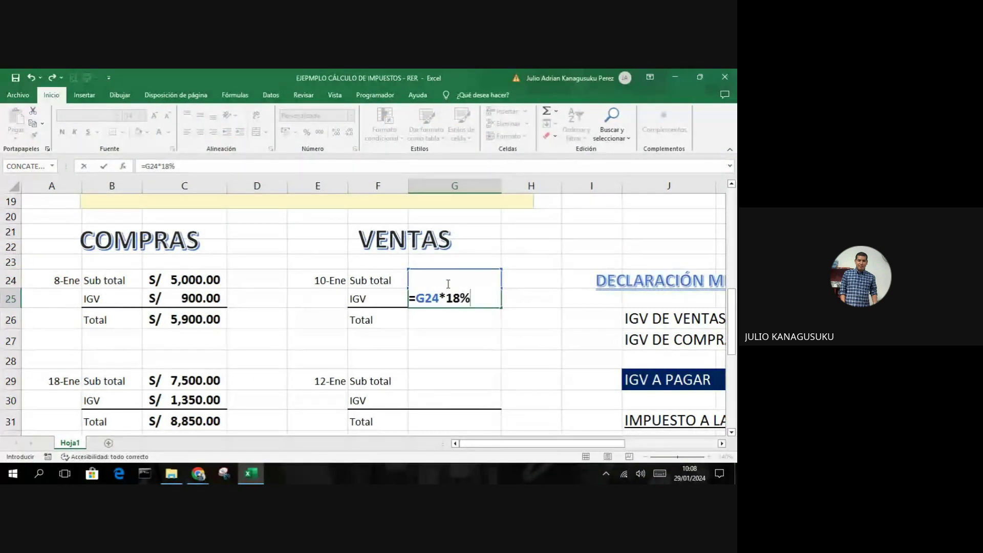
pyautogui.press('Return')
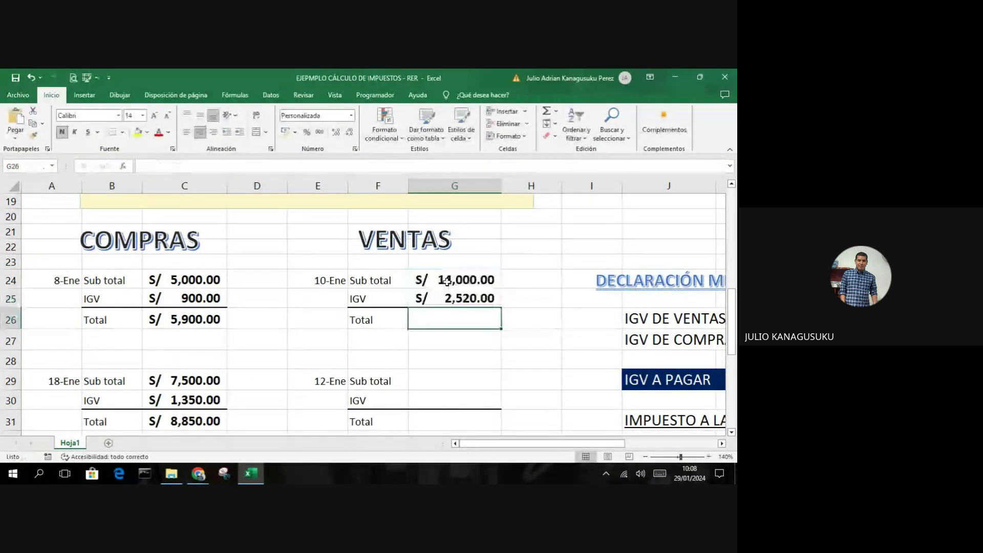
pyautogui.click(547, 113)
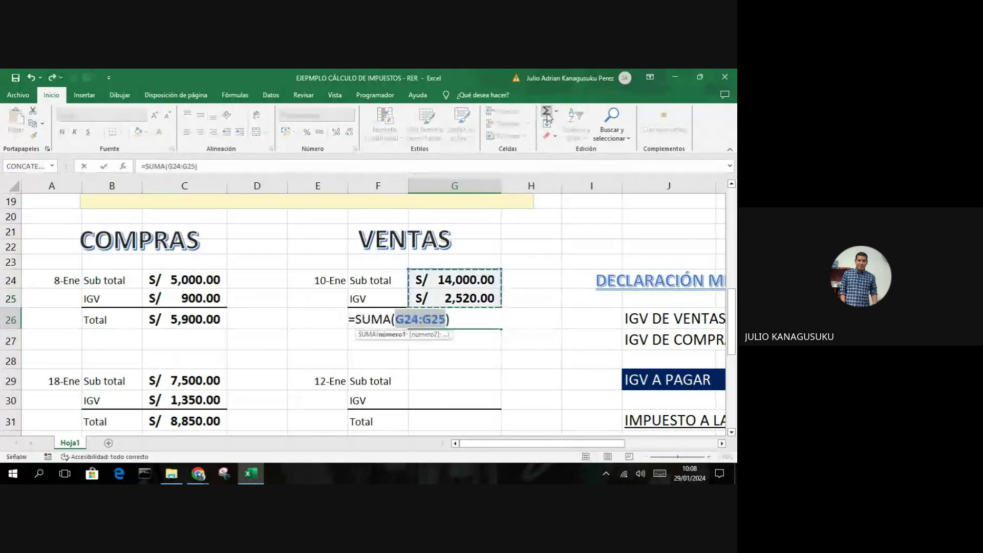
pyautogui.press('Return')
# Step: Look up the 12/01 sale in the list of operations and enter 8500 as its subtotal in G29
pyautogui.scroll(-1, 467, 279)
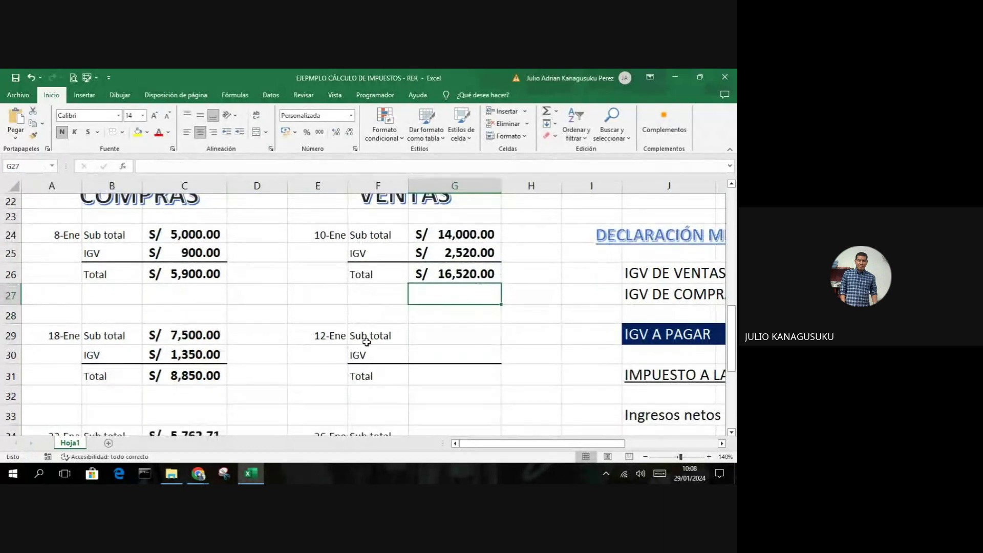
pyautogui.scroll(5, 349, 343)
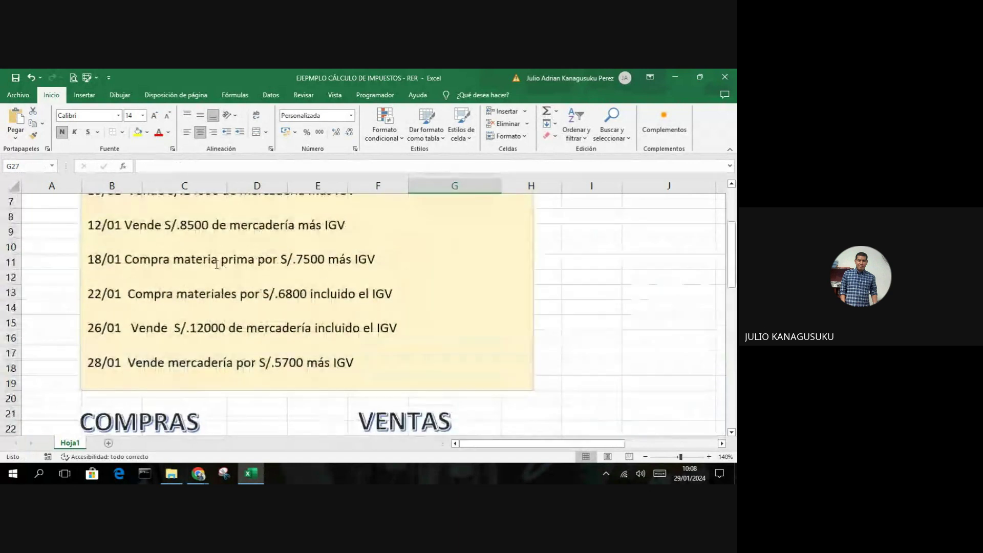
pyautogui.scroll(-7, 347, 288)
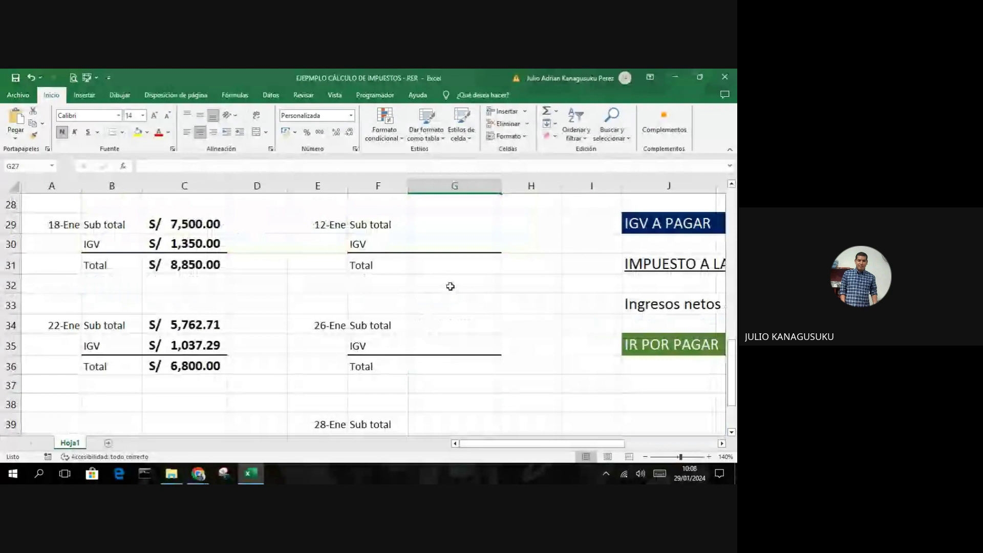
pyautogui.click(450, 226)
pyautogui.write('8,500')
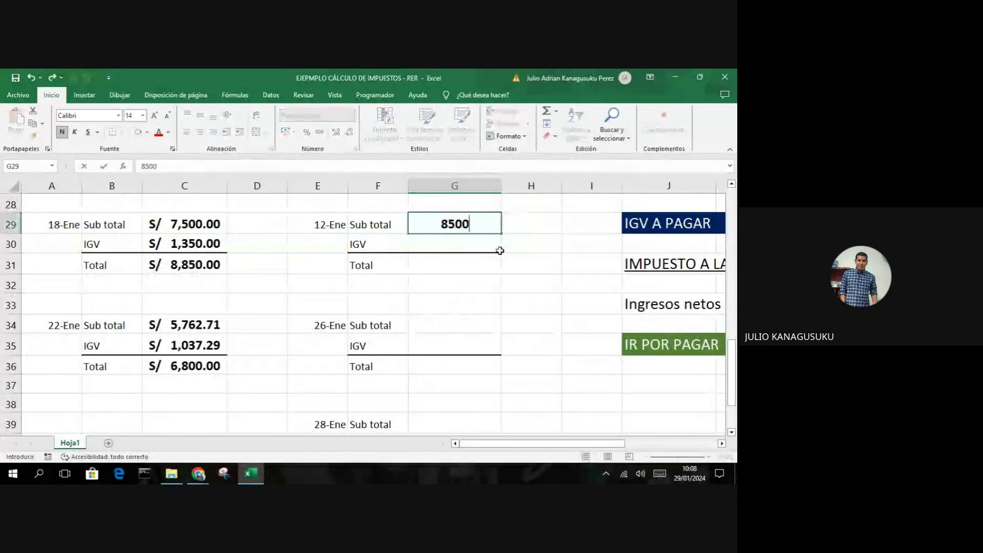
pyautogui.press('Return')
# Step: Calculate the 12-Ene sale IGV in G30 with =G29*18% and sum subtotal and IGV as its total in G31
pyautogui.write('=')
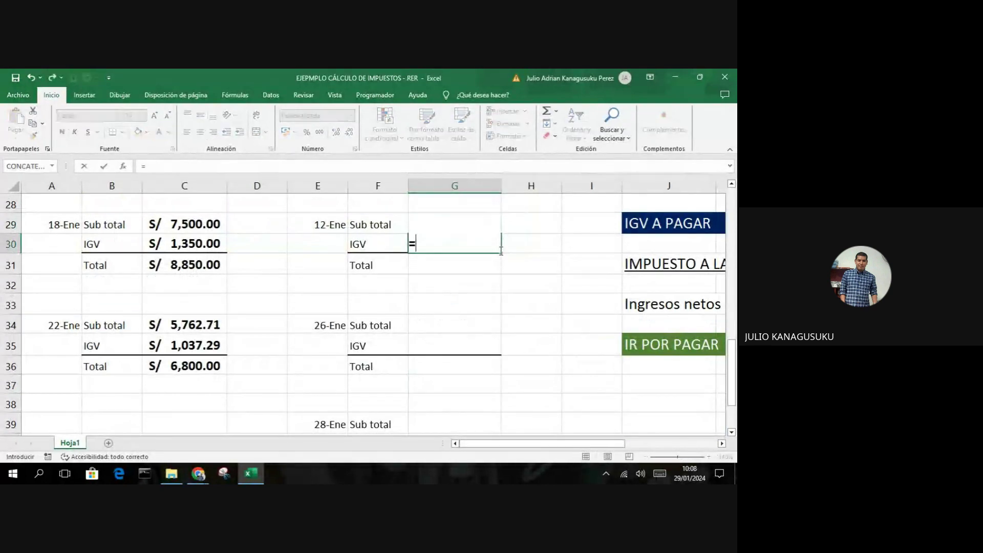
pyautogui.write('G29')
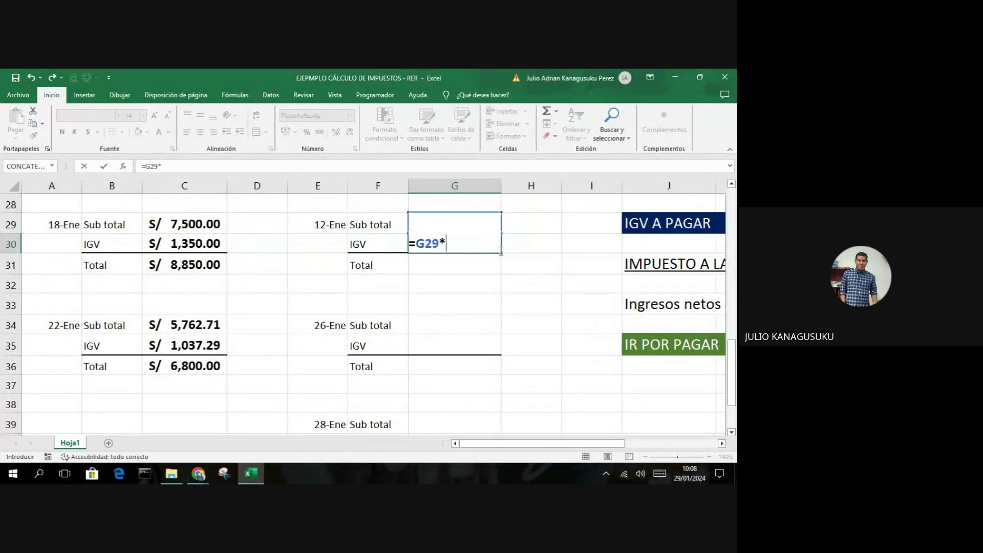
pyautogui.write('*18%')
pyautogui.press('Return')
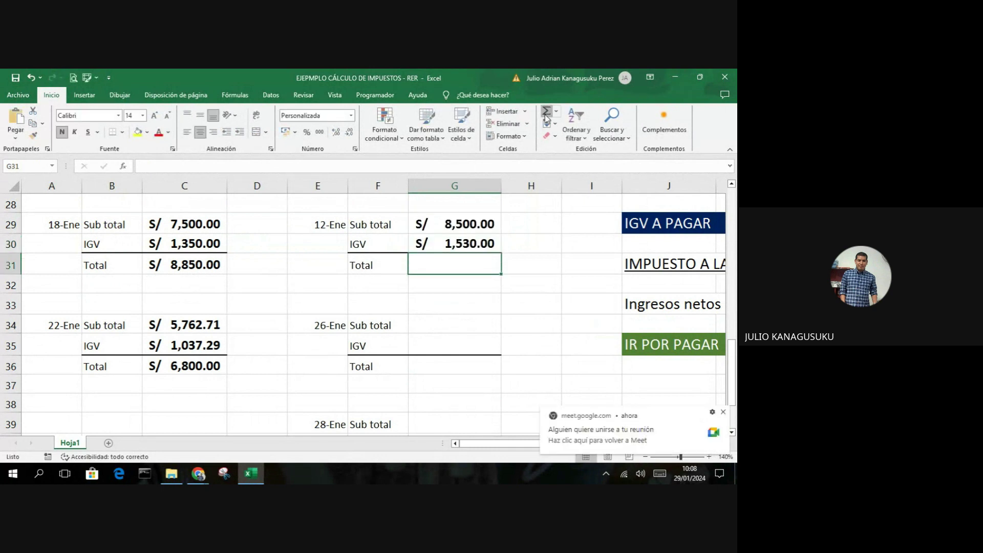
pyautogui.click(547, 115)
pyautogui.press('Return')
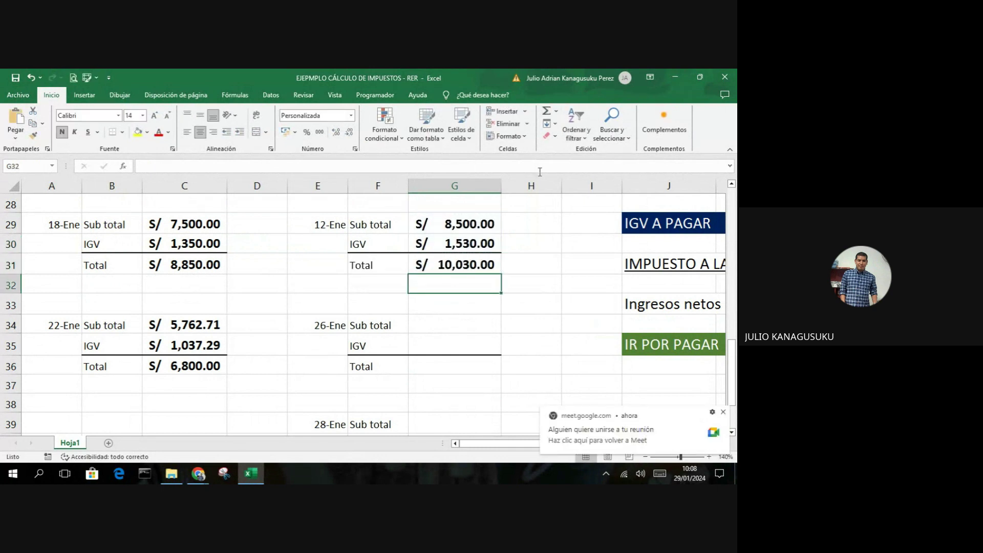
# Step: Look up the 26/01 sale in the list of operations and enter 12000 as its total in G36
pyautogui.scroll(-2, 384, 324)
pyautogui.scroll(8, 385, 323)
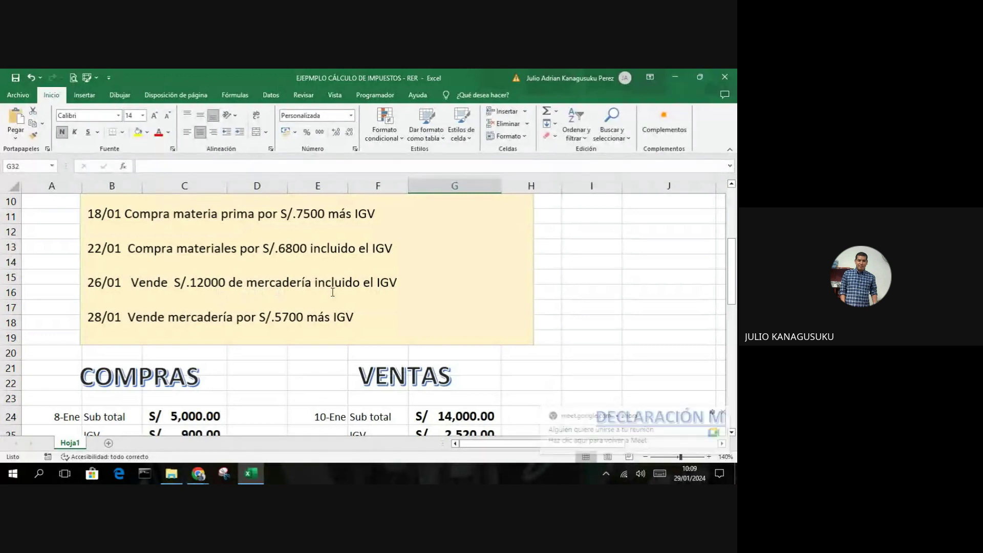
pyautogui.scroll(-2, 332, 324)
pyautogui.scroll(-5, 331, 324)
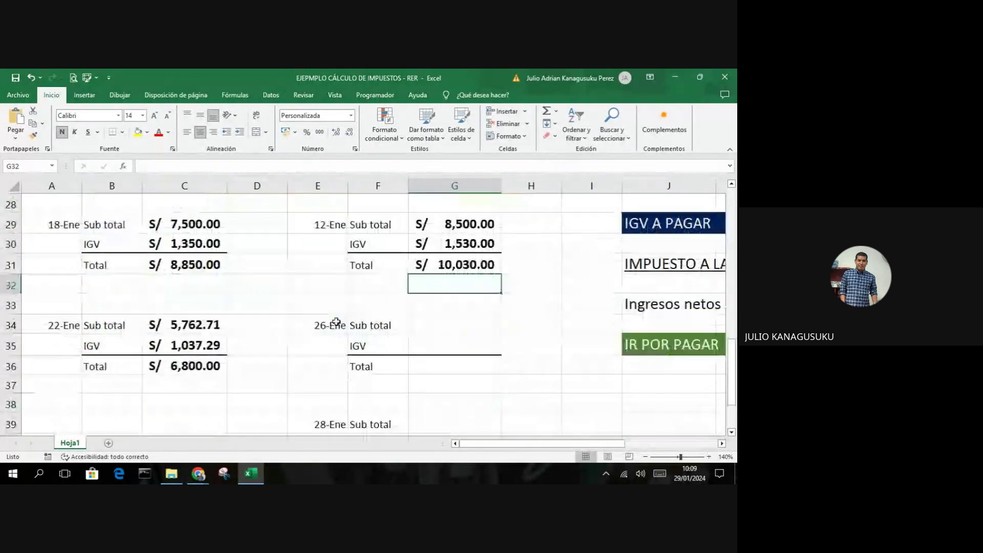
pyautogui.press('Down')
pyautogui.press('Down')
pyautogui.click(439, 301)
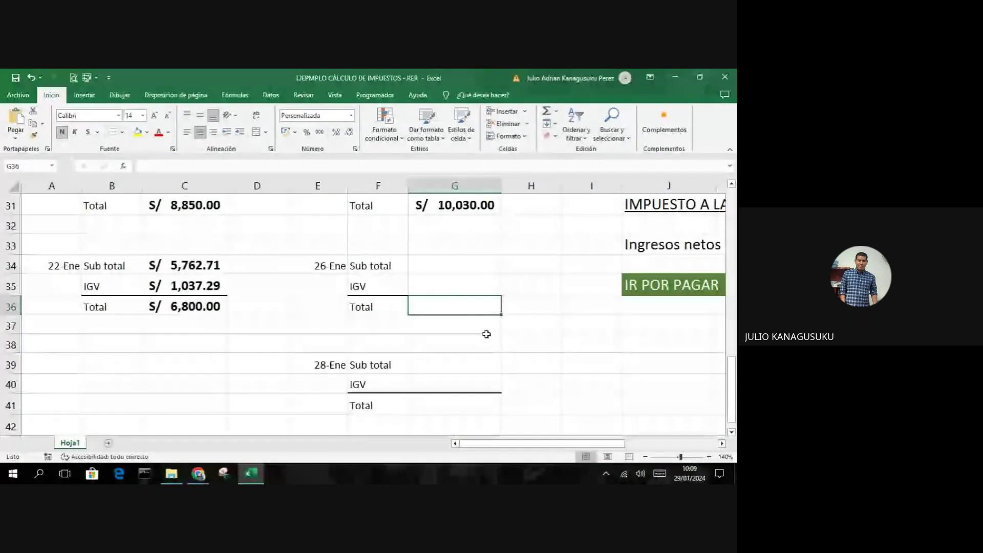
pyautogui.write('12000')
pyautogui.press('Return')
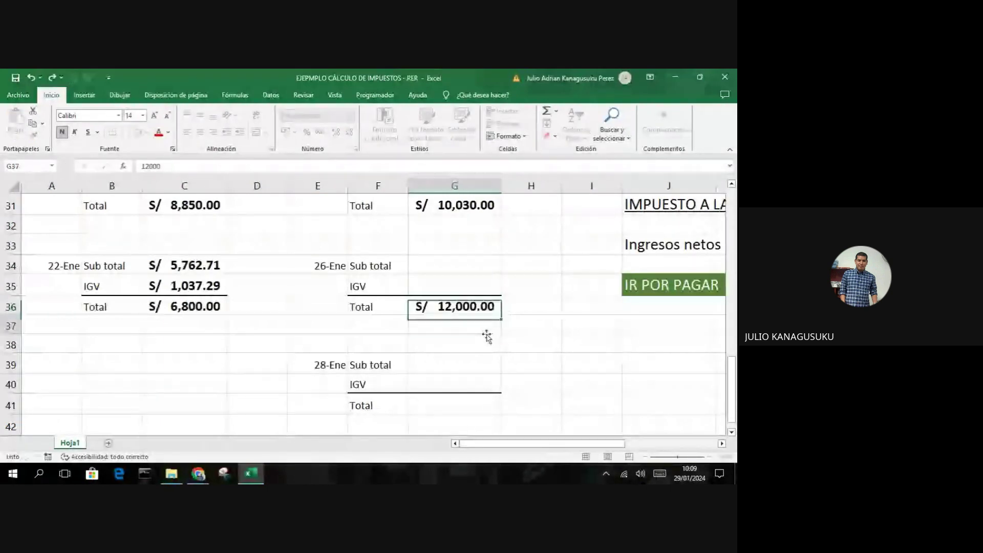
# Step: Calculate the 26-Ene sale subtotal in G34 from its total with =G36/1.18
pyautogui.click(458, 270)
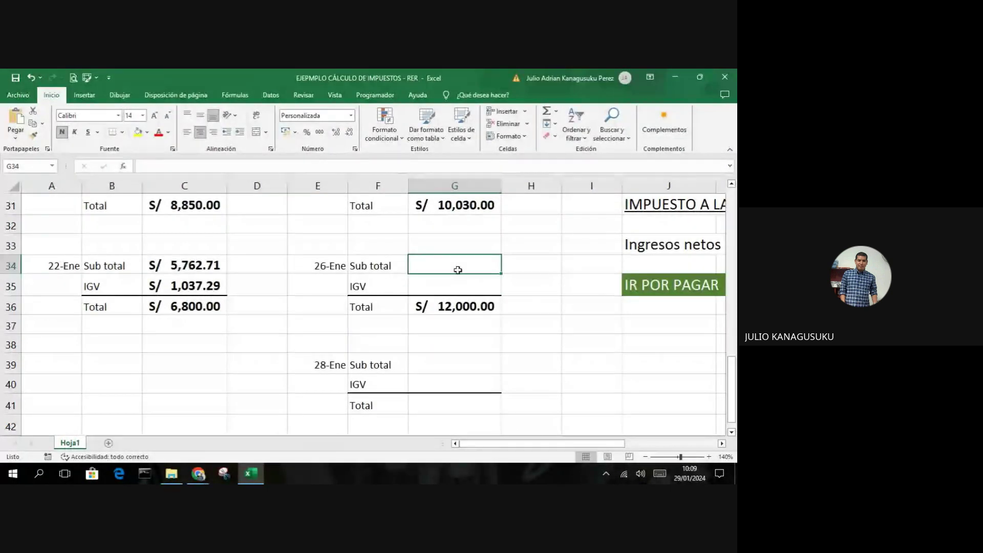
pyautogui.write('=')
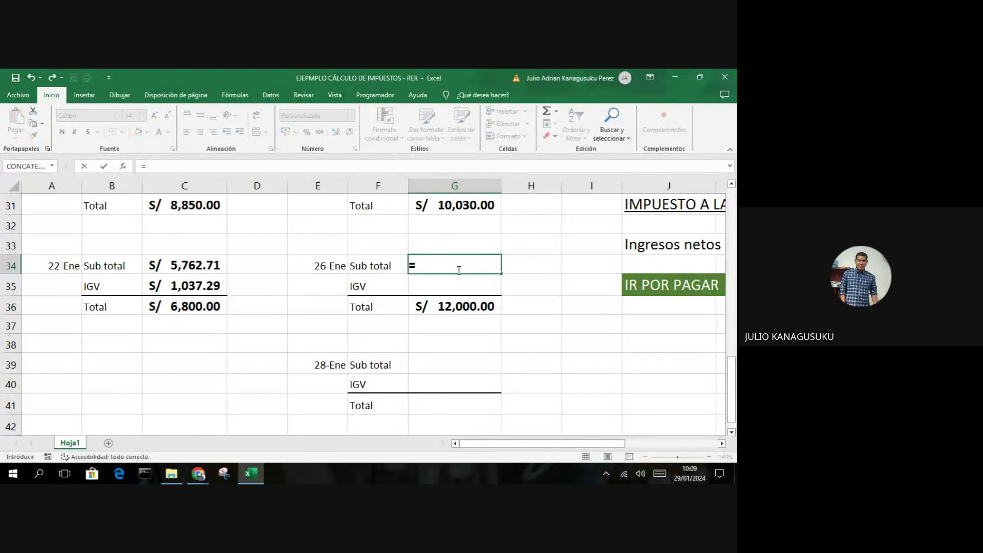
pyautogui.click(465, 304)
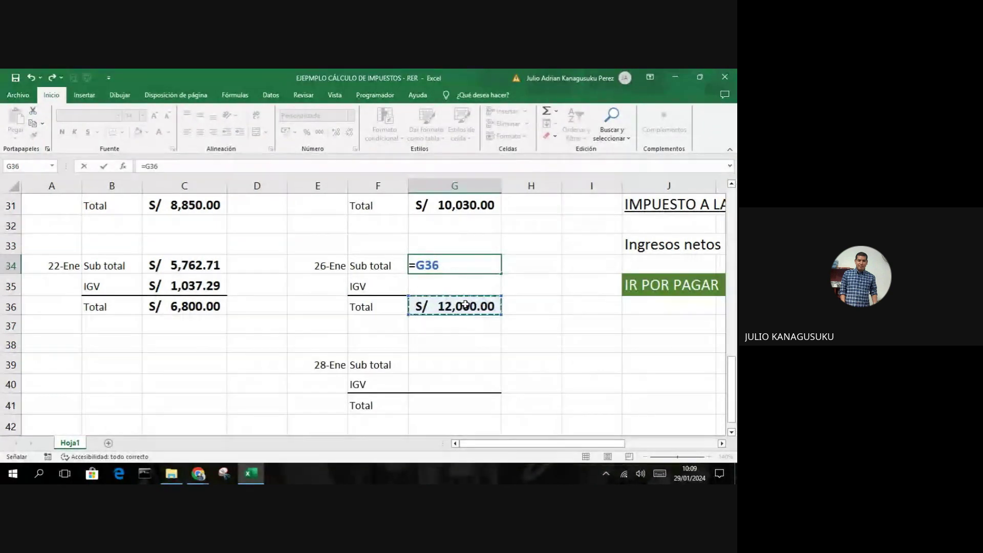
pyautogui.write('/1.18')
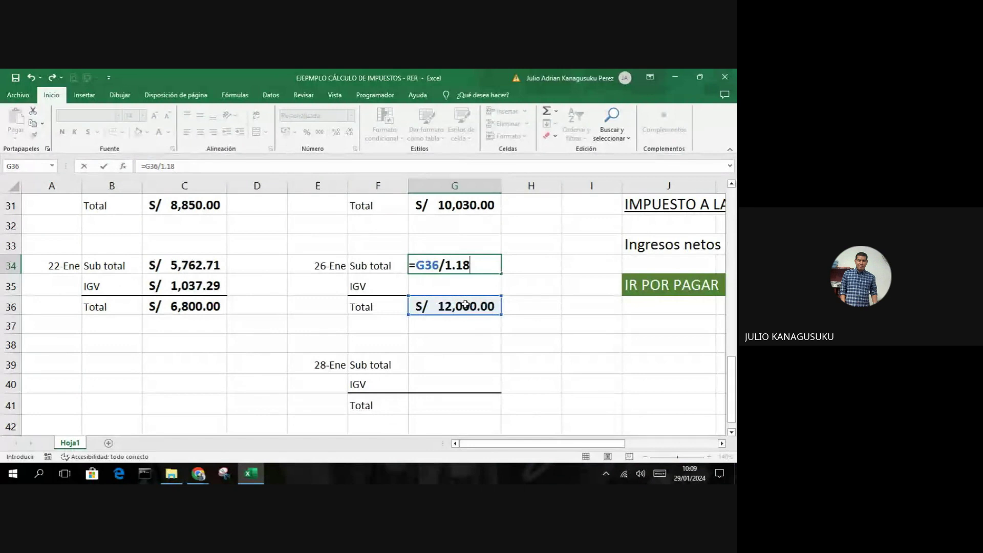
pyautogui.press('Return')
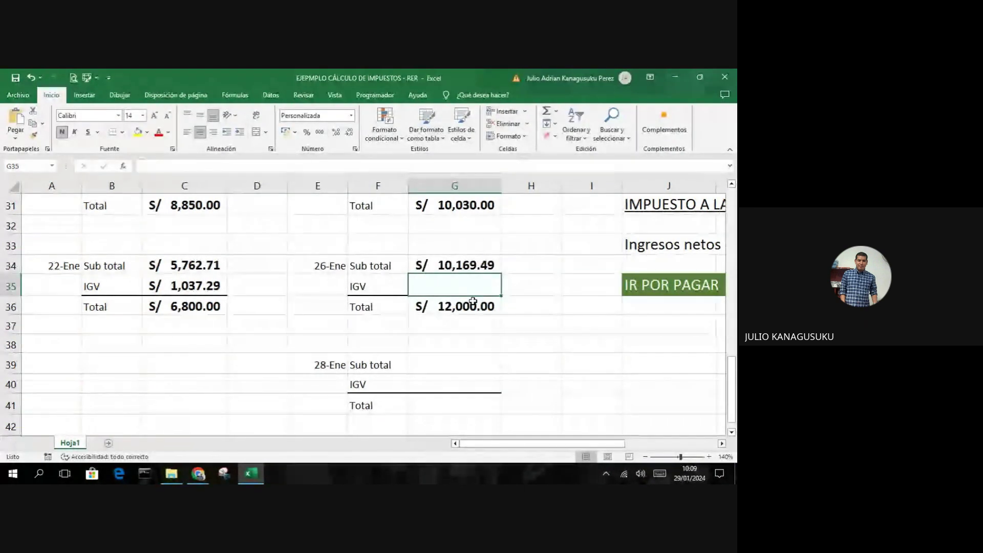
# Step: Calculate the 26-Ene sale IGV in G35 with =G34*18% and check the sum of G34:G35
pyautogui.write('=')
pyautogui.press('Up')
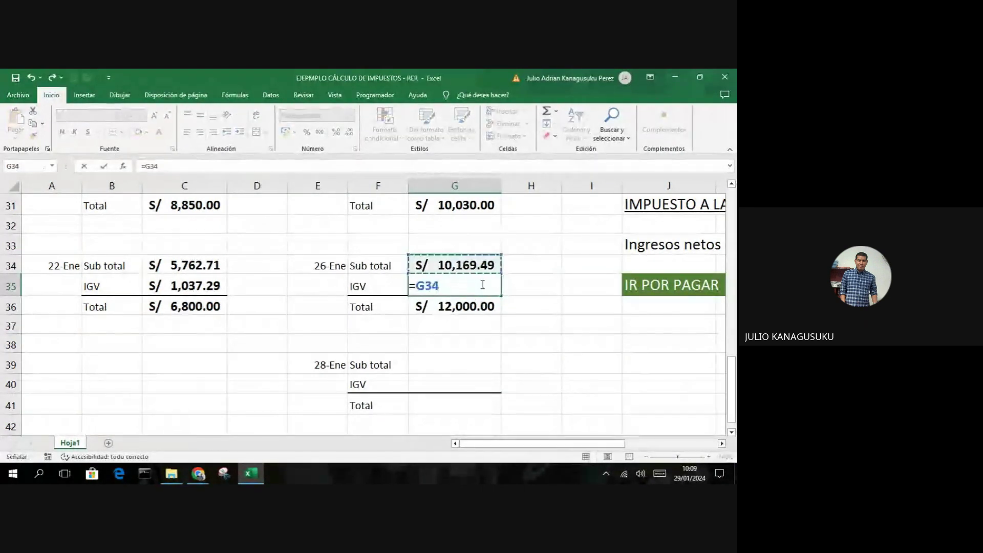
pyautogui.write('*18%')
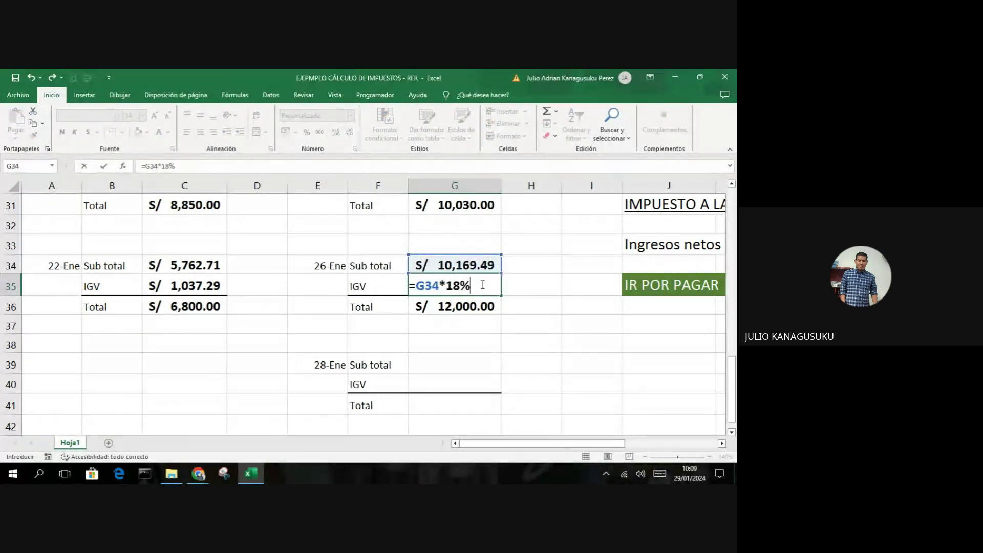
pyautogui.press('Return')
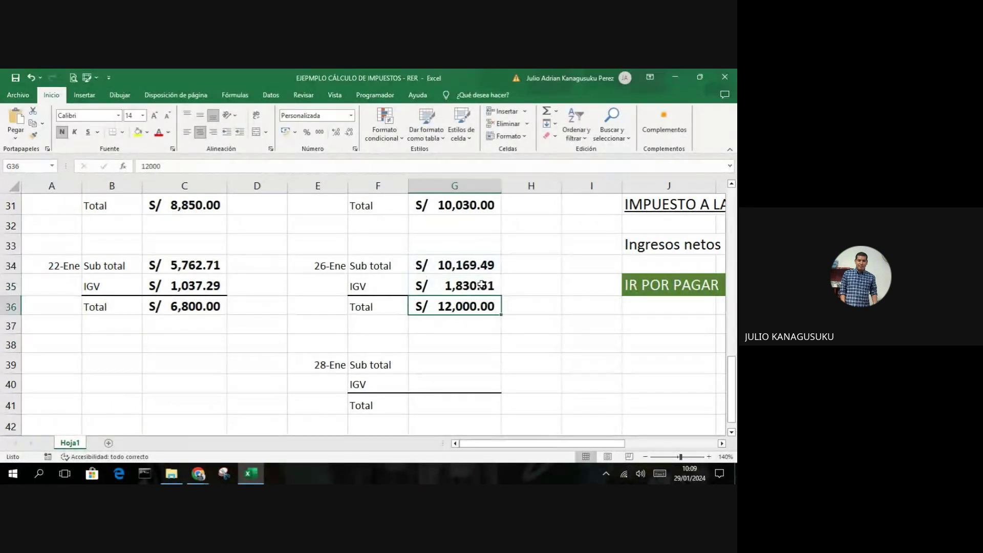
pyautogui.moveTo(485, 271); pyautogui.dragTo(489, 282)
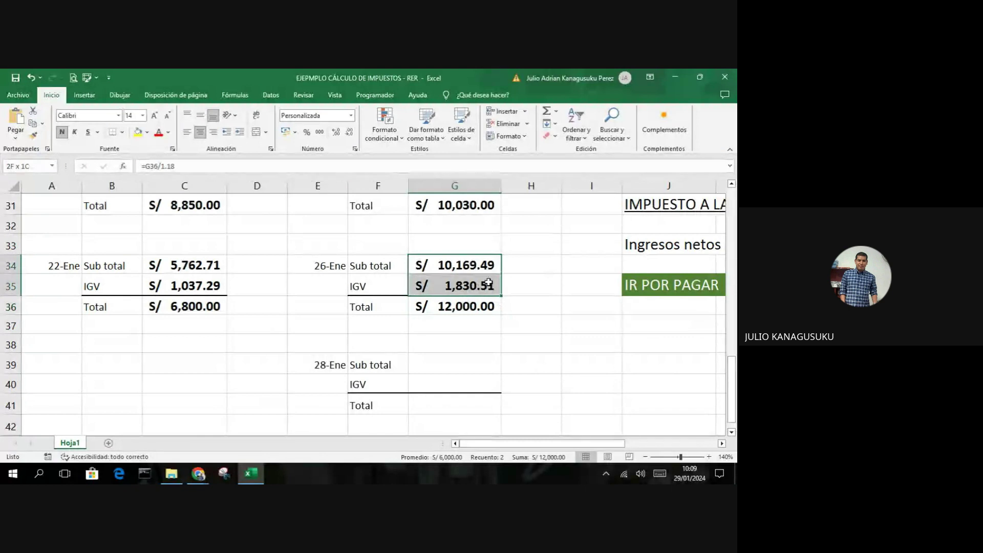
pyautogui.click(570, 344)
# Step: Look up the 28/01 sale in the list of operations and enter 5700 as its subtotal in G39
pyautogui.scroll(-2, 518, 369)
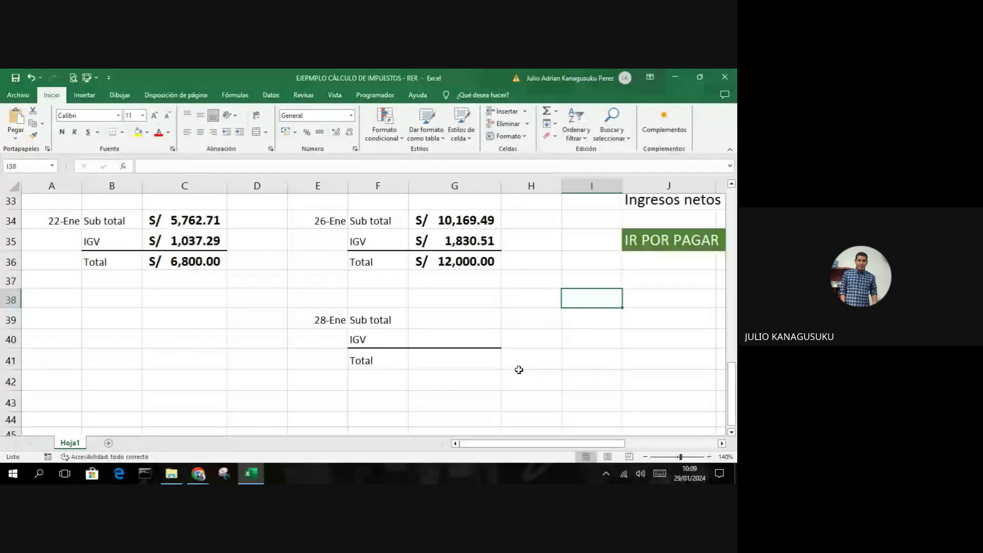
pyautogui.scroll(8, 447, 351)
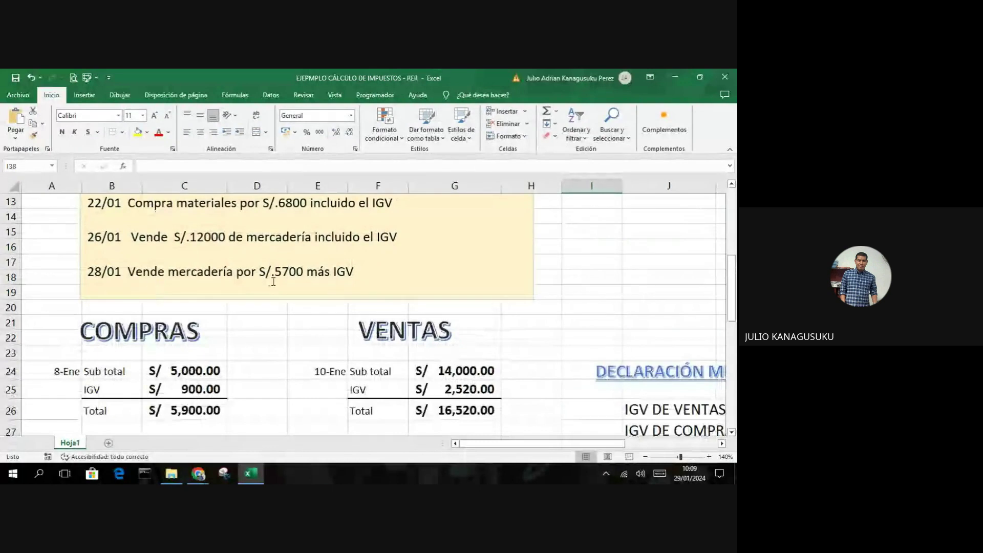
pyautogui.scroll(-3, 305, 286)
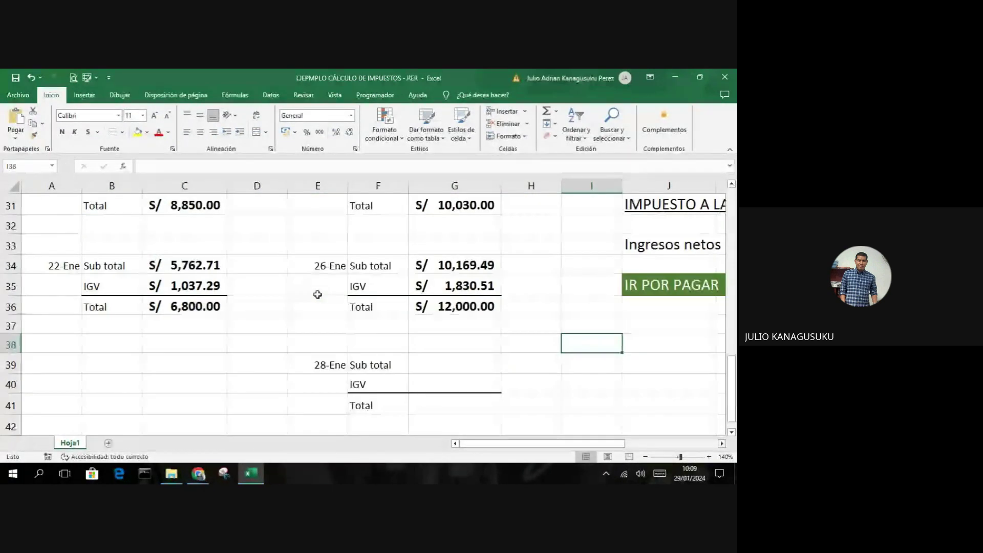
pyautogui.scroll(-1, 317, 295)
pyautogui.click(461, 303)
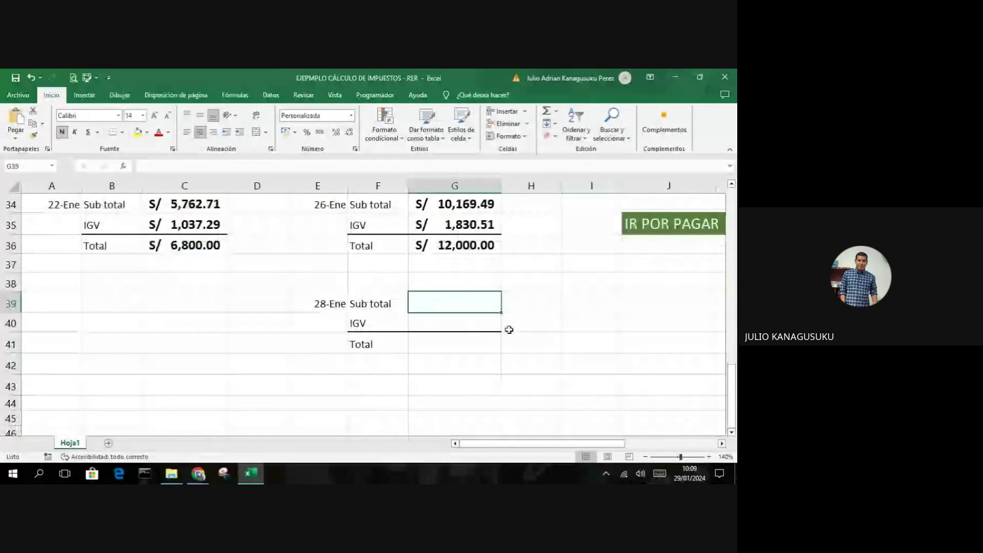
pyautogui.write('5700')
pyautogui.press('Return')
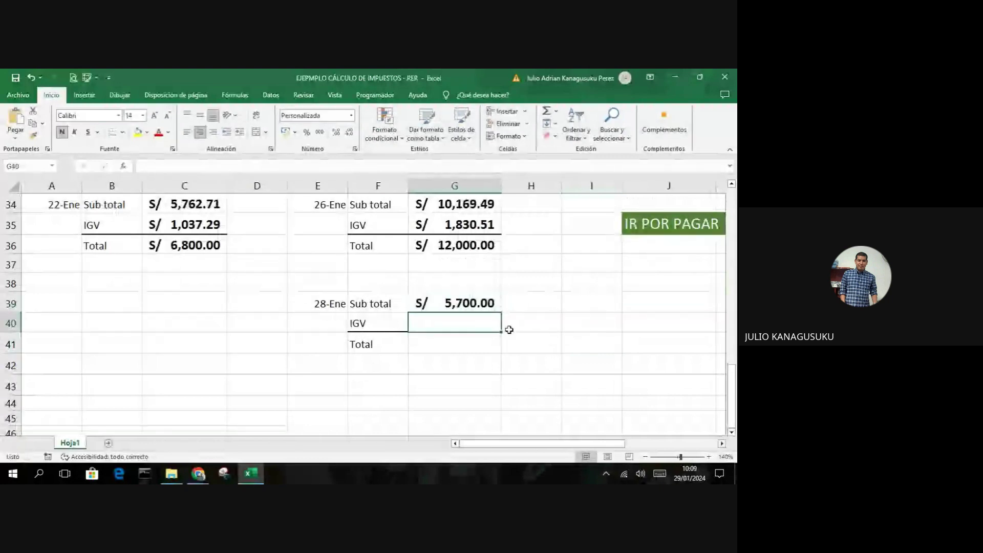
# Step: Calculate the 28-Ene sale IGV in G40 with =G39*18% and sum subtotal and IGV as its total in G41
pyautogui.write('=G')
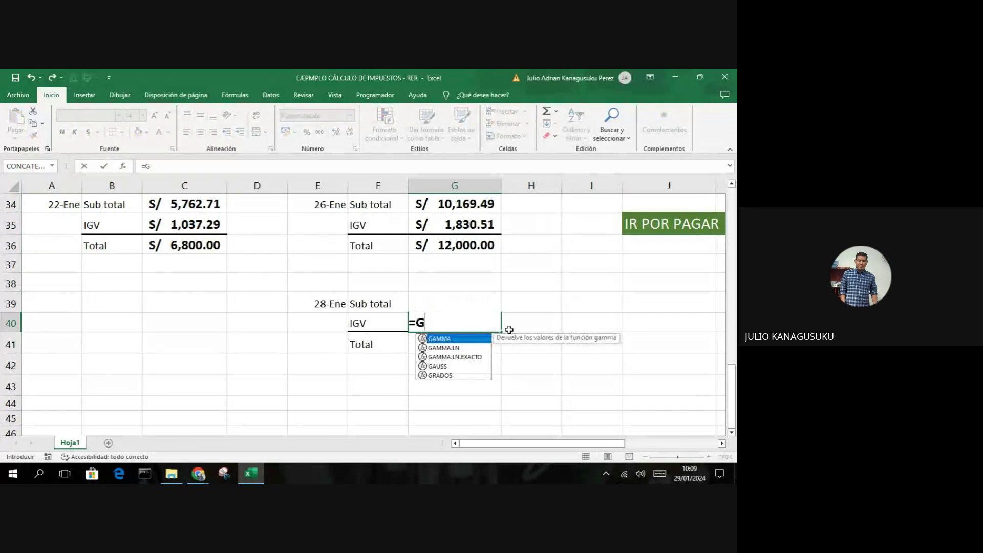
pyautogui.write('39*18%')
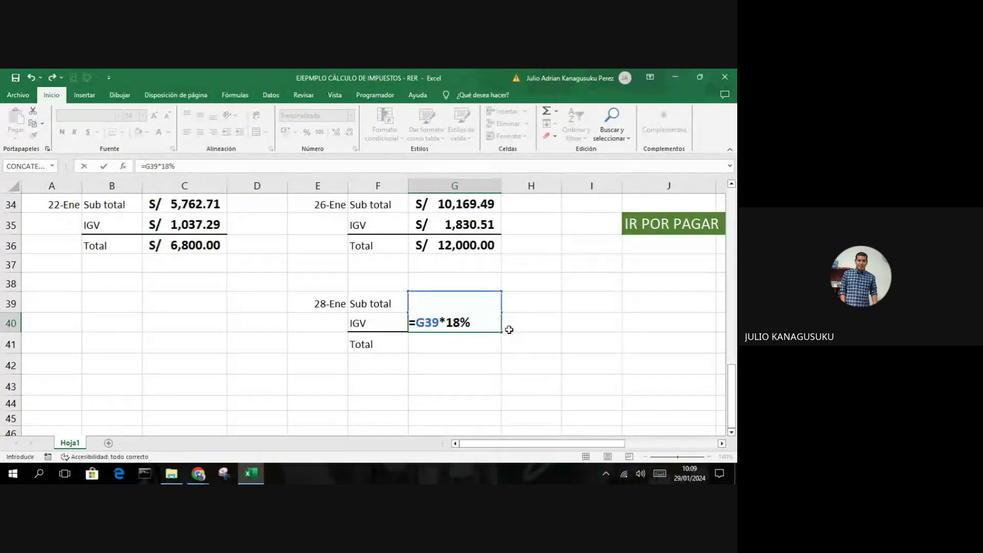
pyautogui.press('Return')
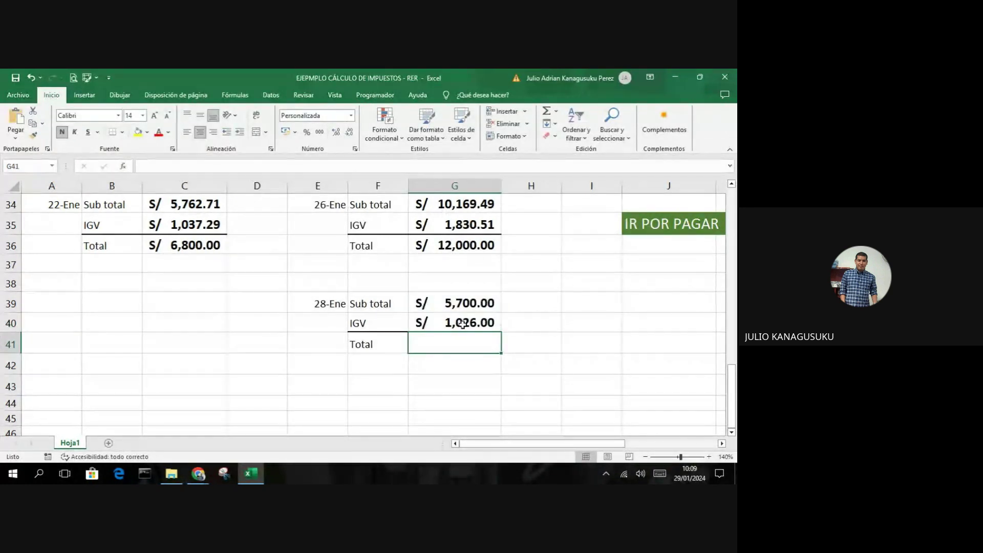
pyautogui.click(546, 111)
pyautogui.press('Return')
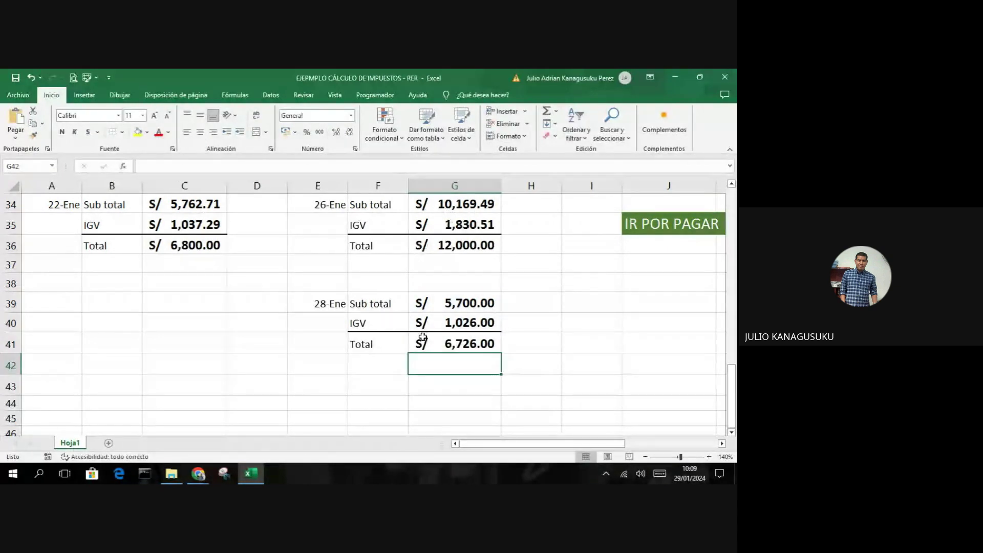
# Step: Review the subtotal, IGV and total of every January purchase and sale in the COMPRAS and VENTAS sections
pyautogui.scroll(5, 385, 353)
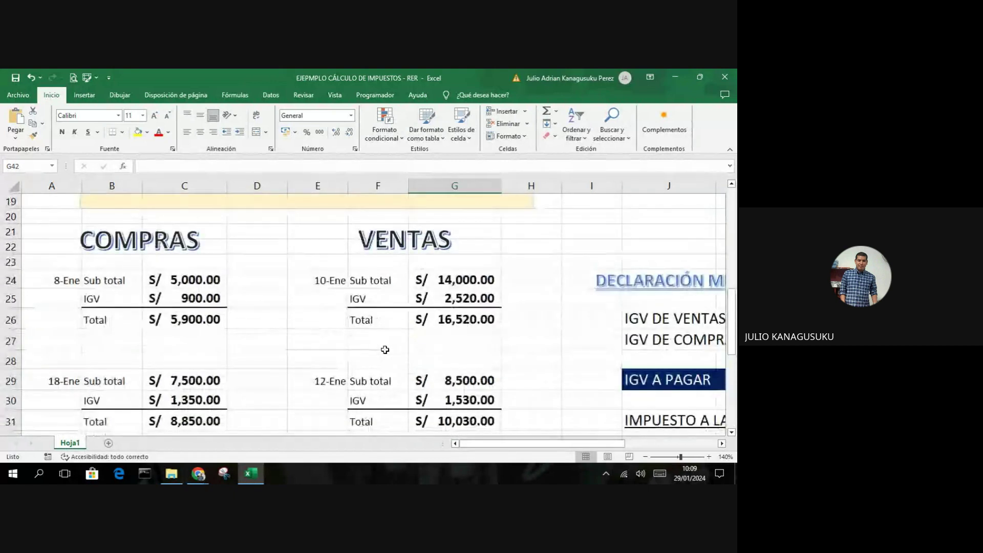
pyautogui.scroll(-2, 385, 350)
pyautogui.scroll(1, 385, 350)
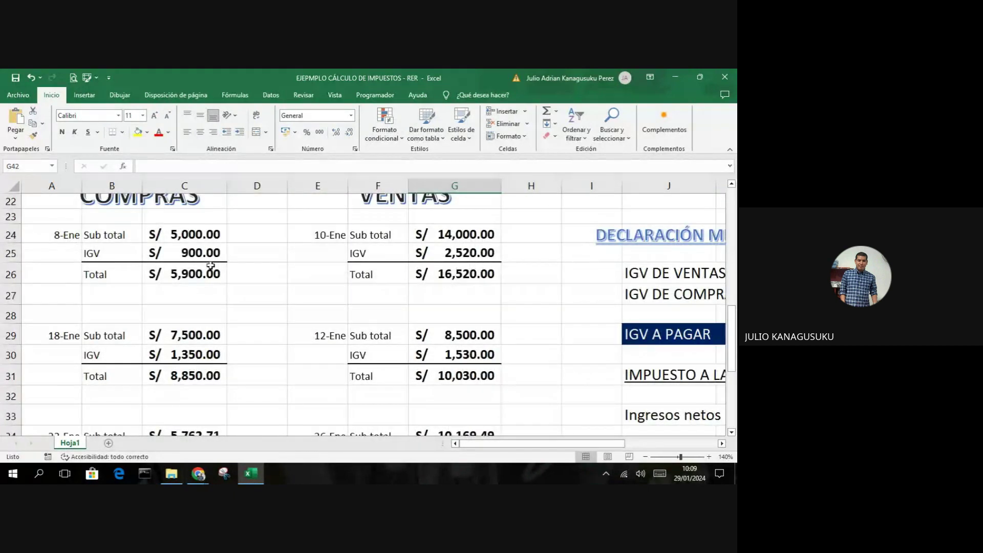
pyautogui.scroll(-4, 199, 294)
pyautogui.scroll(4, 199, 295)
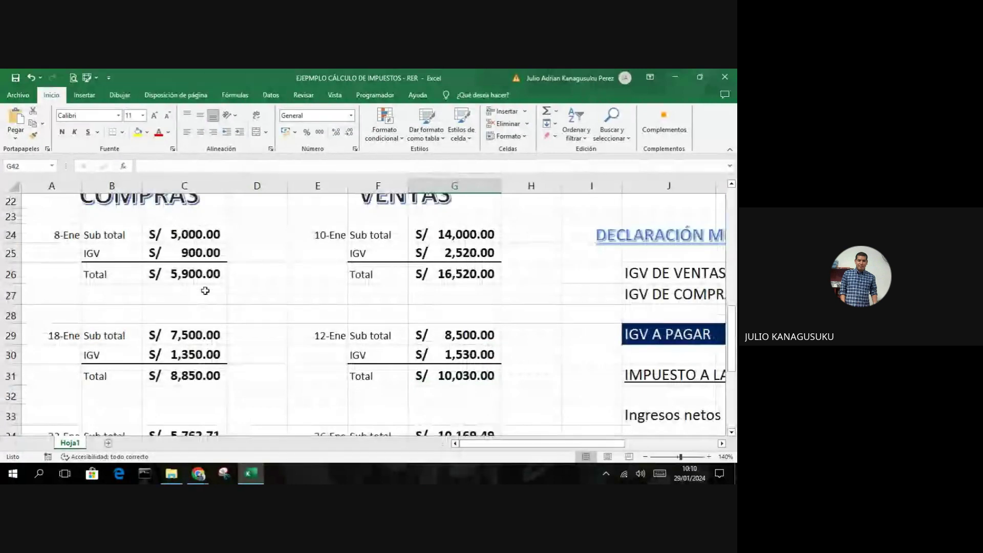
pyautogui.scroll(-2, 205, 291)
pyautogui.scroll(2, 205, 290)
pyautogui.scroll(1, 328, 291)
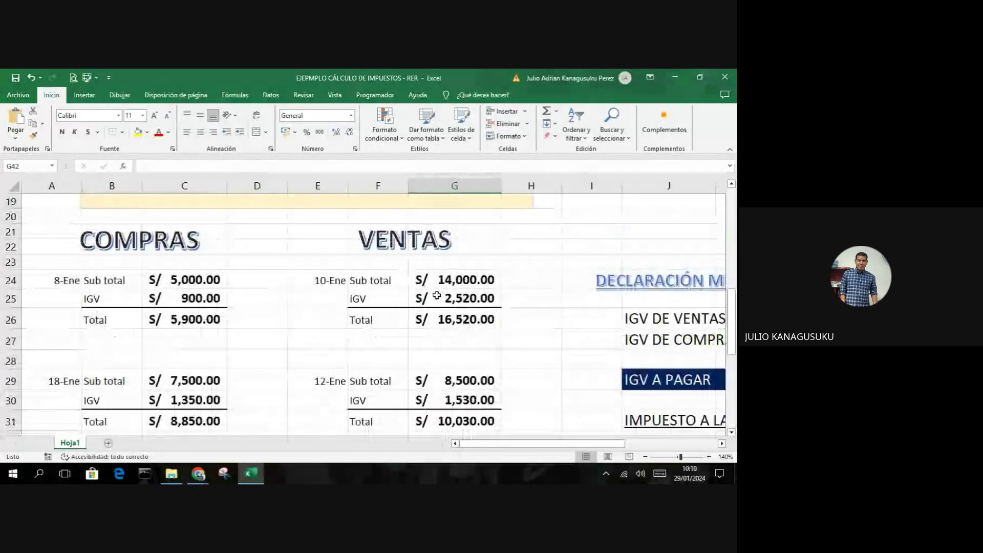
pyautogui.scroll(-2, 451, 378)
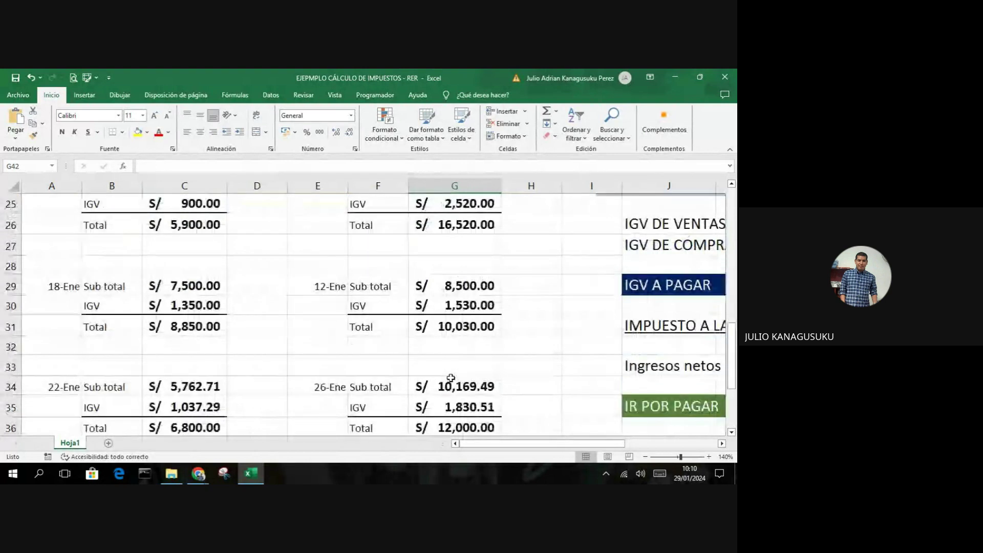
pyautogui.scroll(-2, 450, 378)
pyautogui.scroll(4, 455, 378)
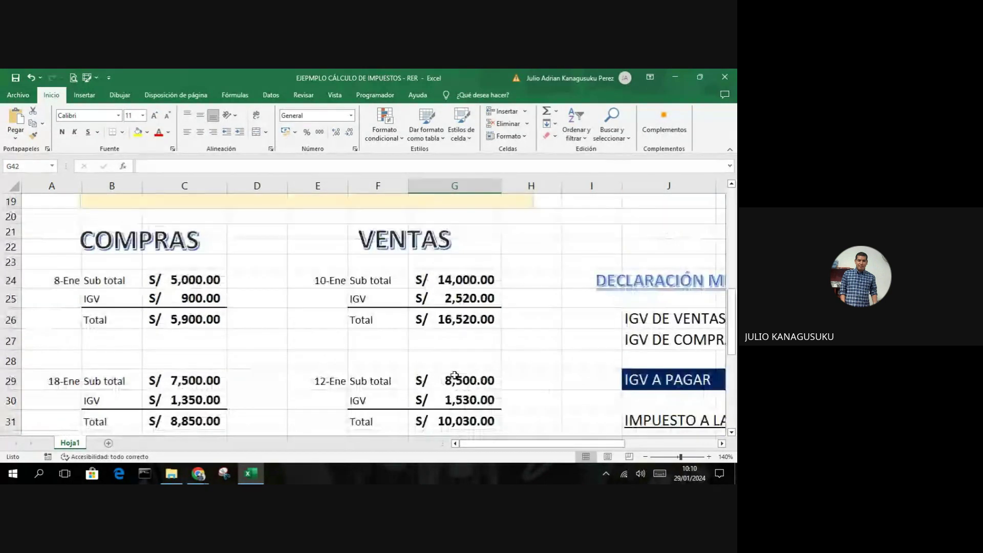
pyautogui.scroll(1, 454, 375)
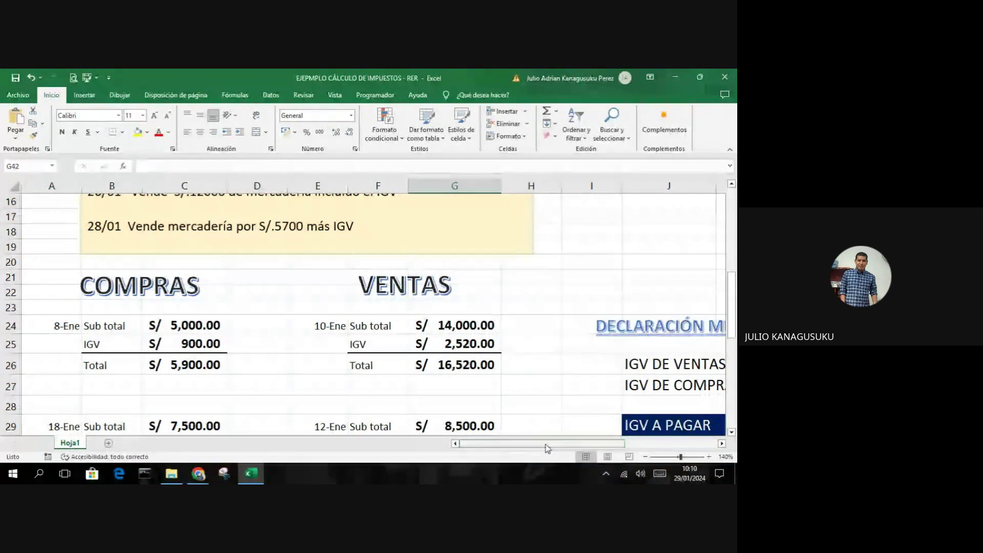
pyautogui.scroll(-2, 443, 411)
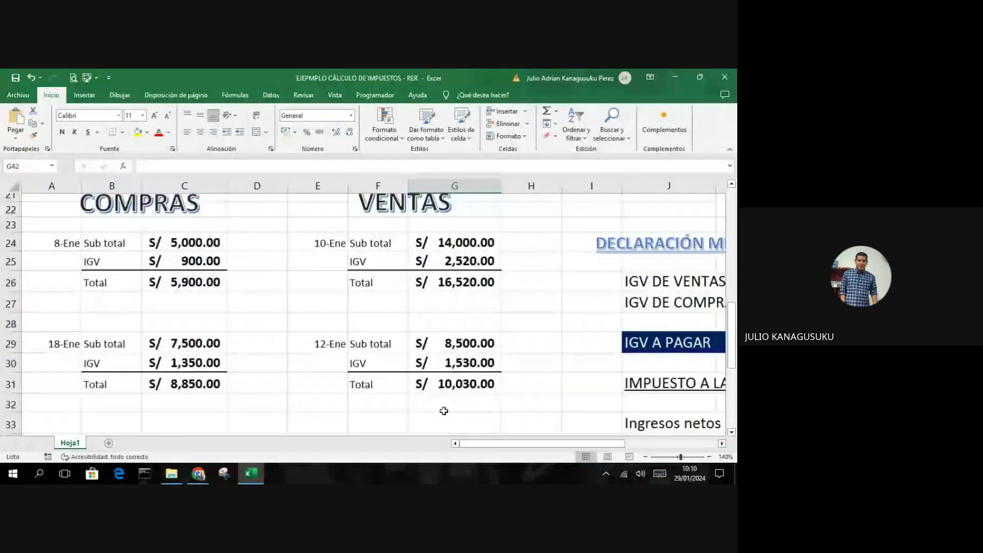
pyautogui.scroll(-2, 443, 411)
pyautogui.scroll(2, 444, 411)
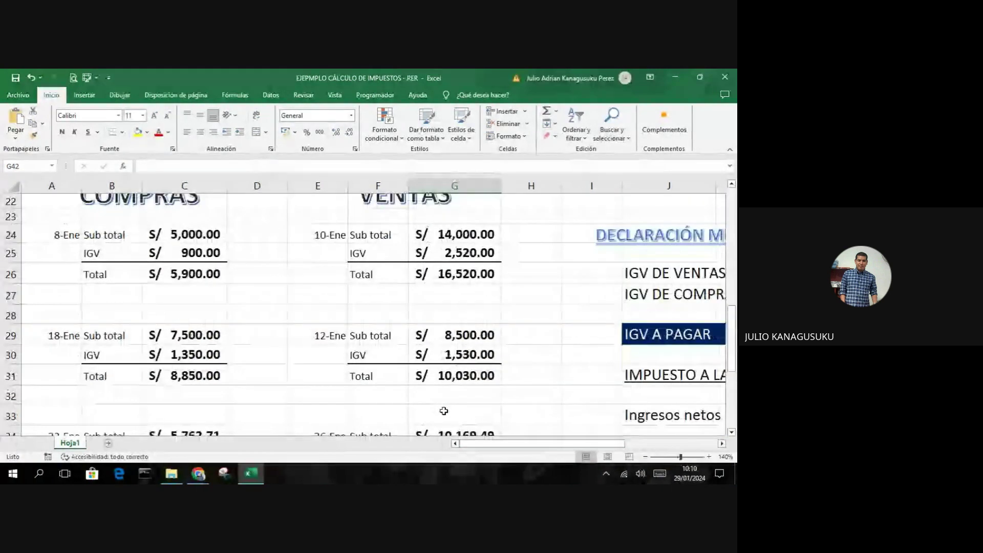
pyautogui.scroll(1, 444, 411)
pyautogui.scroll(1, 443, 411)
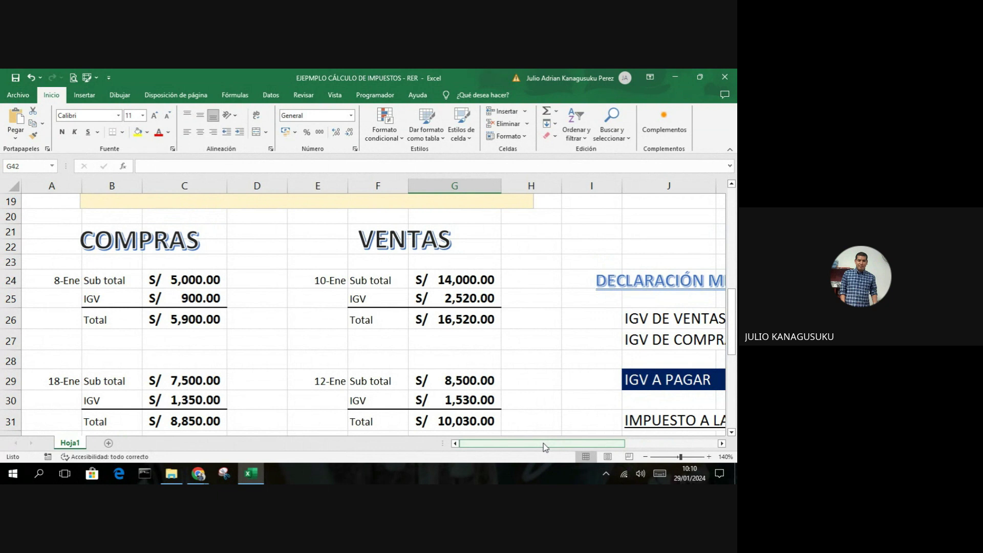
# Step: Add up the IGV of the four sales for IGV DE VENTAS in L26 with +G25+G30+G35+G40
pyautogui.moveTo(588, 445); pyautogui.dragTo(534, 445)
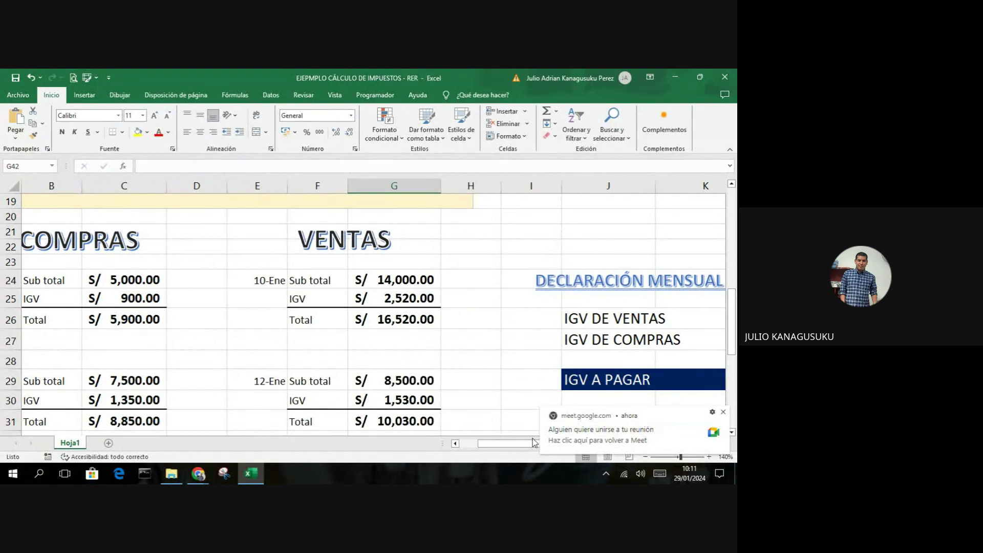
pyautogui.moveTo(595, 443); pyautogui.dragTo(566, 314)
pyautogui.click(565, 315)
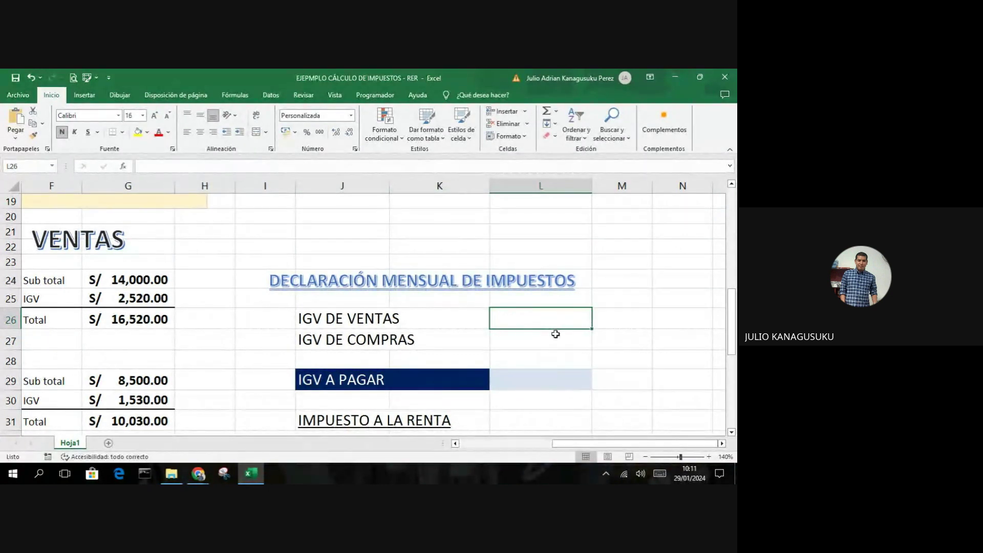
pyautogui.write('+')
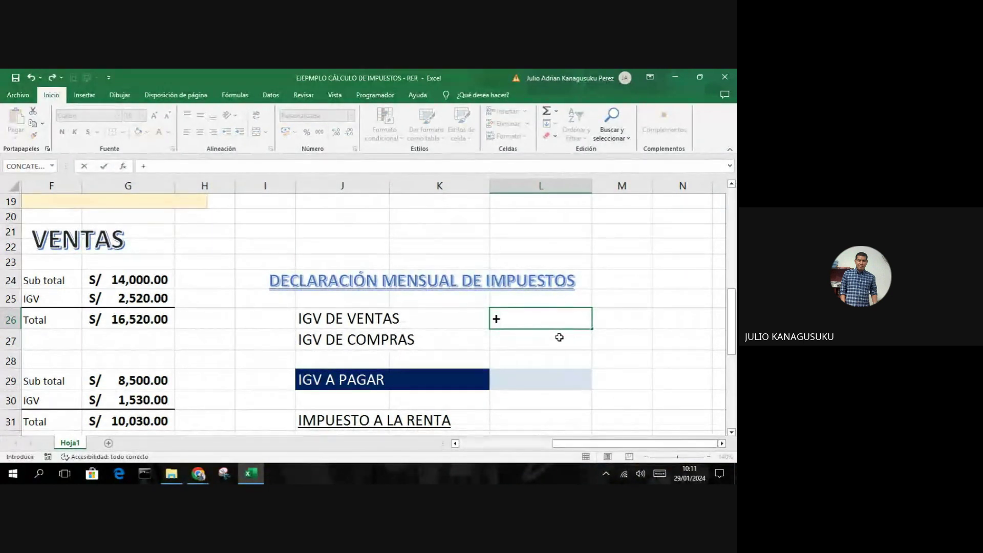
pyautogui.click(144, 300)
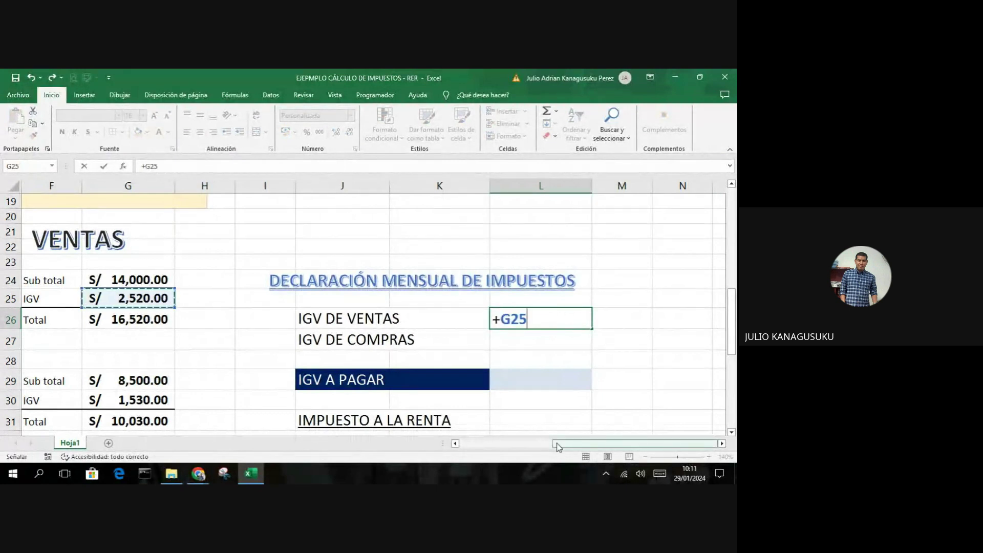
pyautogui.moveTo(558, 447); pyautogui.dragTo(541, 446)
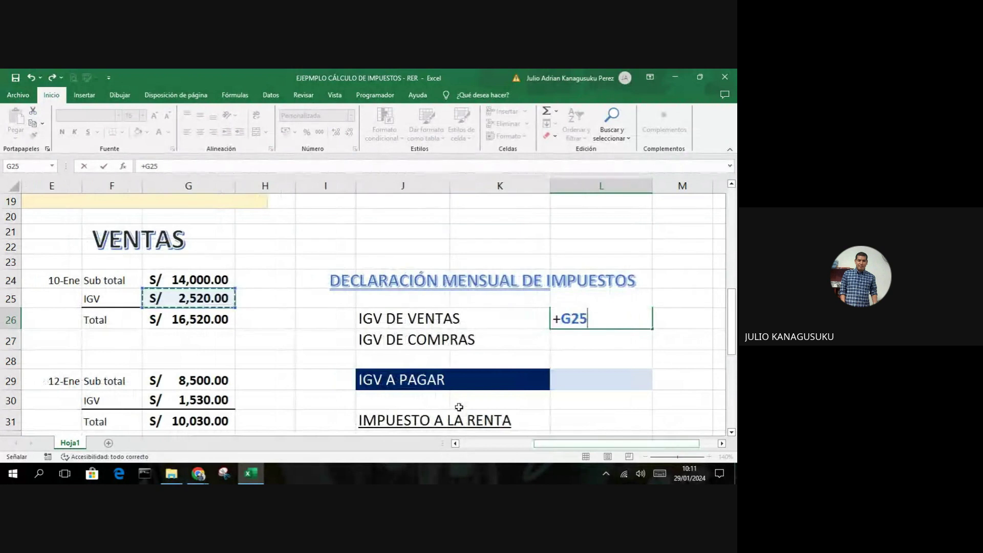
pyautogui.write('+')
pyautogui.scroll(-1, 353, 373)
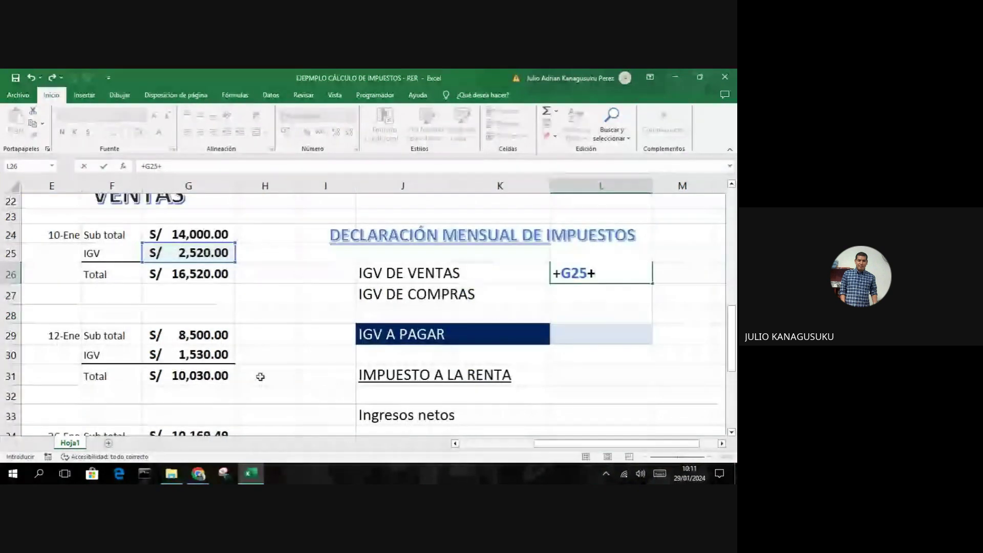
pyautogui.click(203, 354)
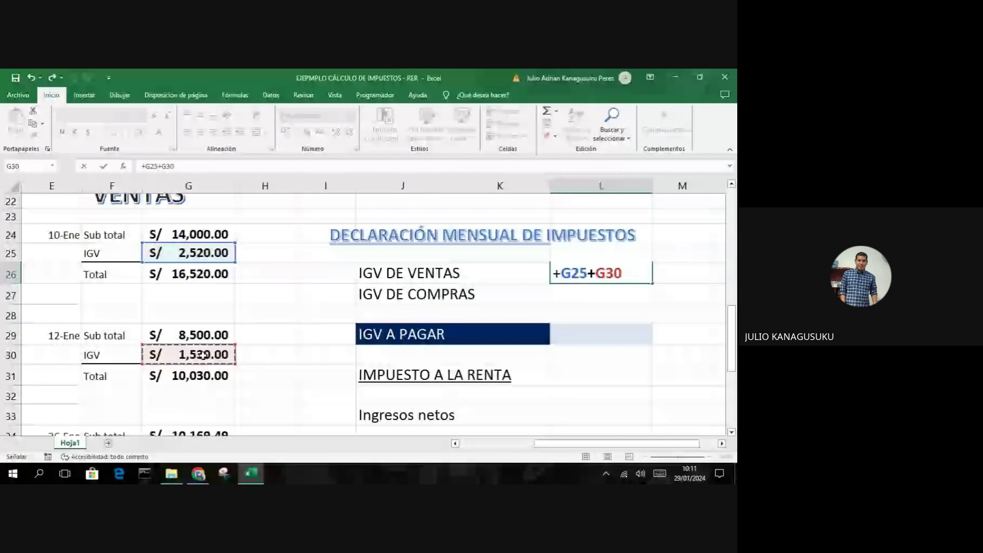
pyautogui.scroll(-2, 202, 355)
pyautogui.write('+')
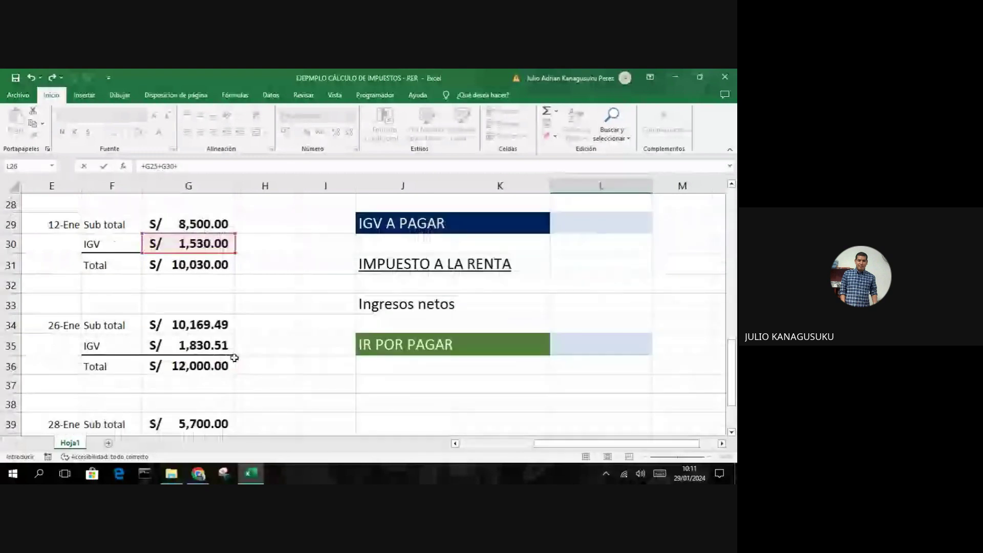
pyautogui.click(202, 345)
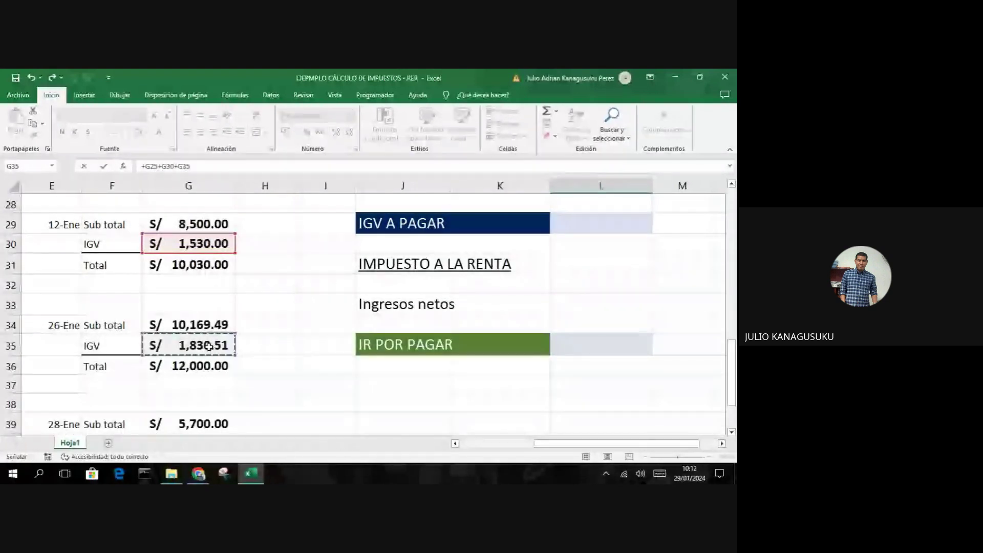
pyautogui.write('+')
pyautogui.scroll(-2, 210, 346)
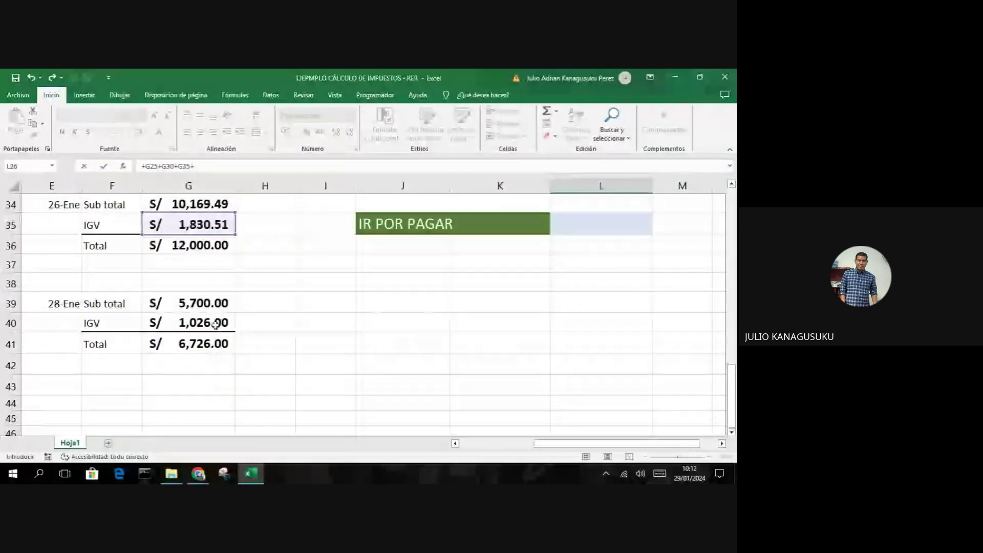
pyautogui.click(215, 322)
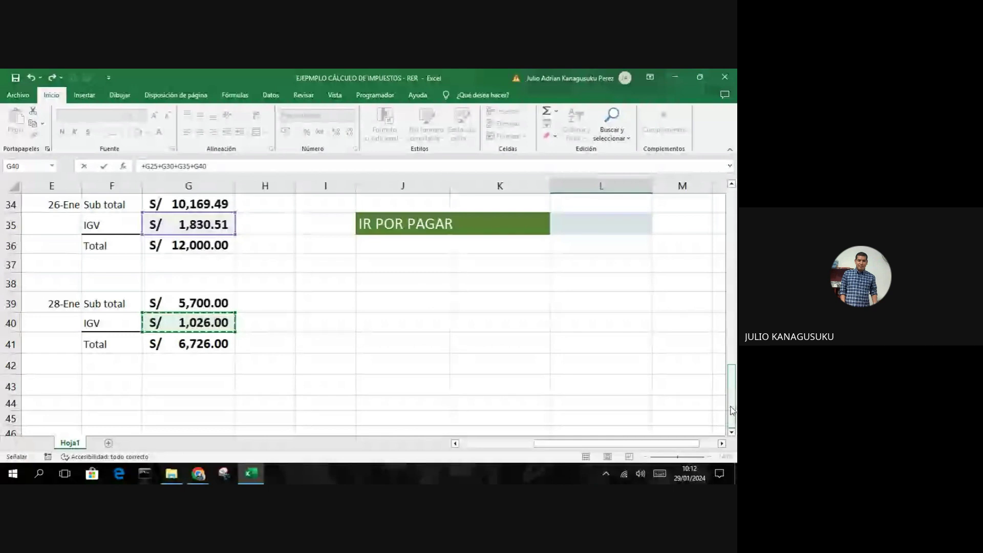
pyautogui.scroll(5, 732, 410)
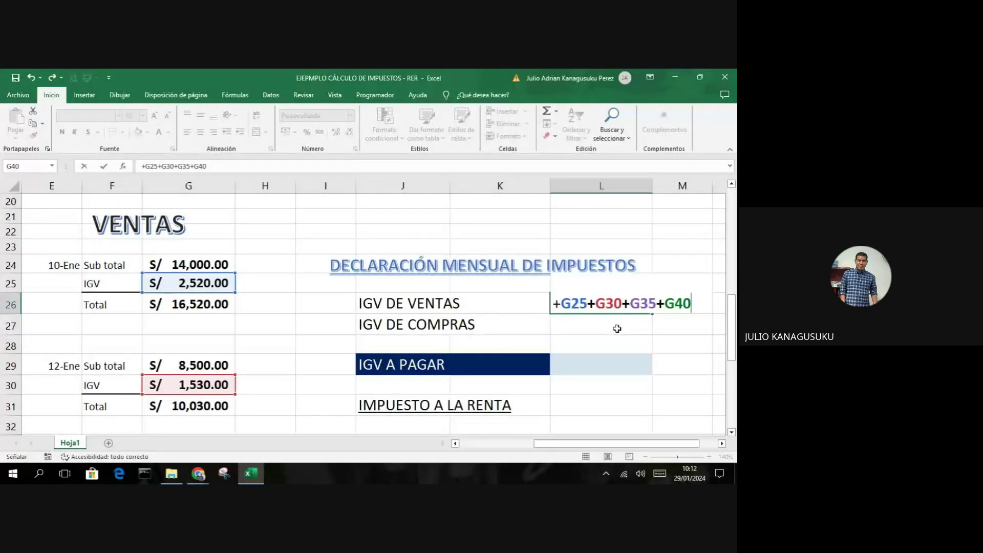
pyautogui.press('Return')
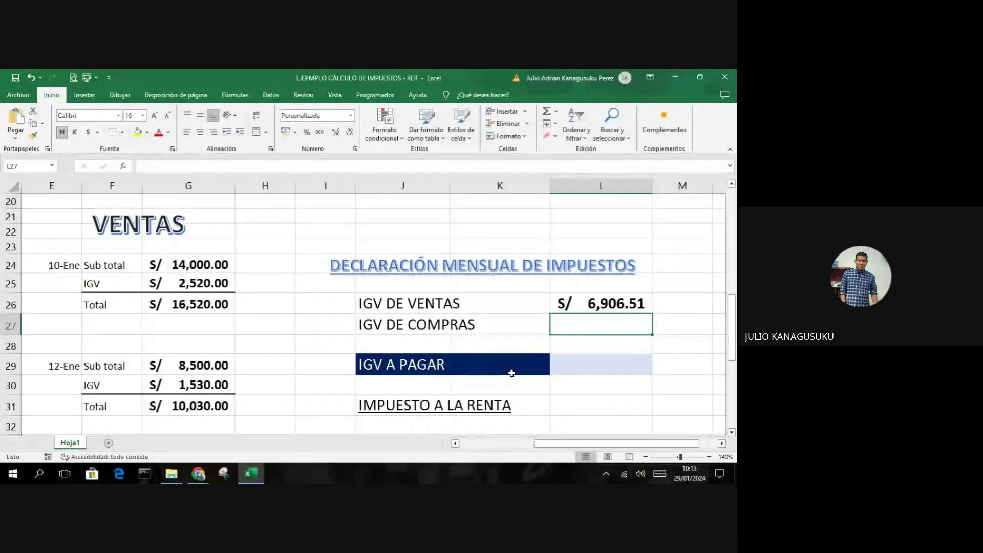
# Step: Add up the IGV of the three purchases for IGV DE COMPRAS in L27 with +C25+C30+C35
pyautogui.moveTo(573, 445); pyautogui.dragTo(496, 448)
pyautogui.write('+')
pyautogui.click(223, 293)
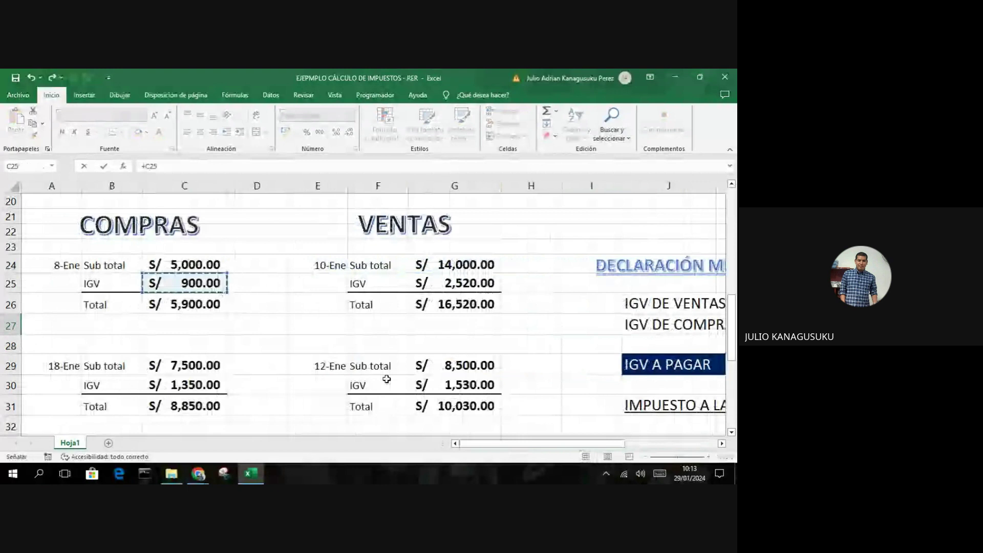
pyautogui.moveTo(512, 442); pyautogui.dragTo(478, 449)
pyautogui.write('+')
pyautogui.scroll(-1, 307, 308)
pyautogui.click(184, 339)
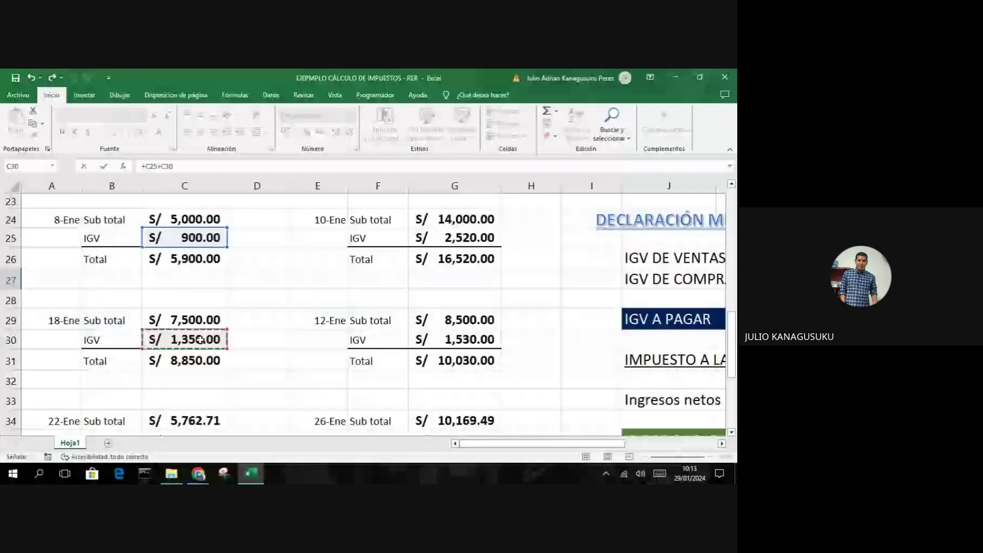
pyautogui.moveTo(550, 446); pyautogui.dragTo(482, 453)
pyautogui.write('+')
pyautogui.scroll(-2, 368, 399)
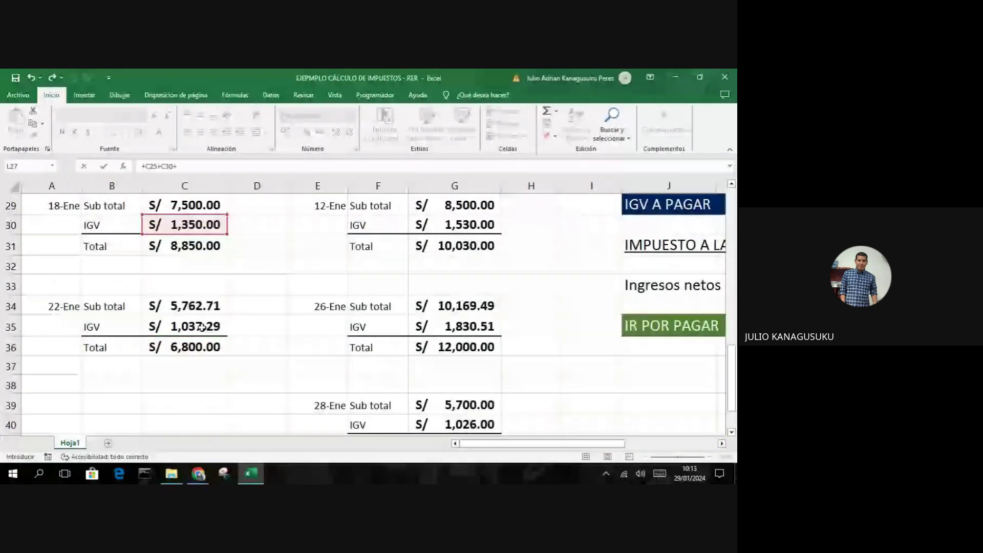
pyautogui.click(200, 326)
pyautogui.moveTo(512, 444); pyautogui.dragTo(607, 445)
pyautogui.scroll(2, 607, 378)
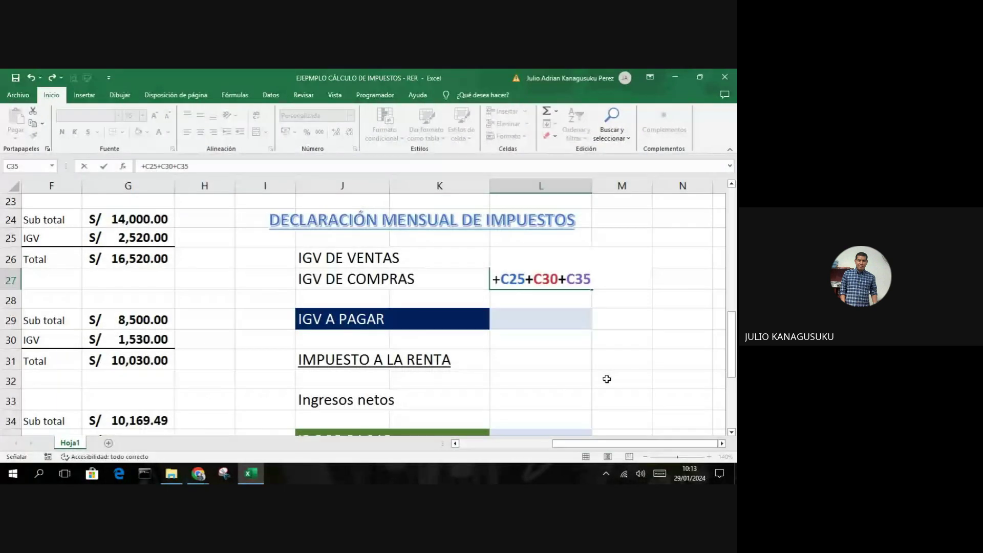
pyautogui.press('Return')
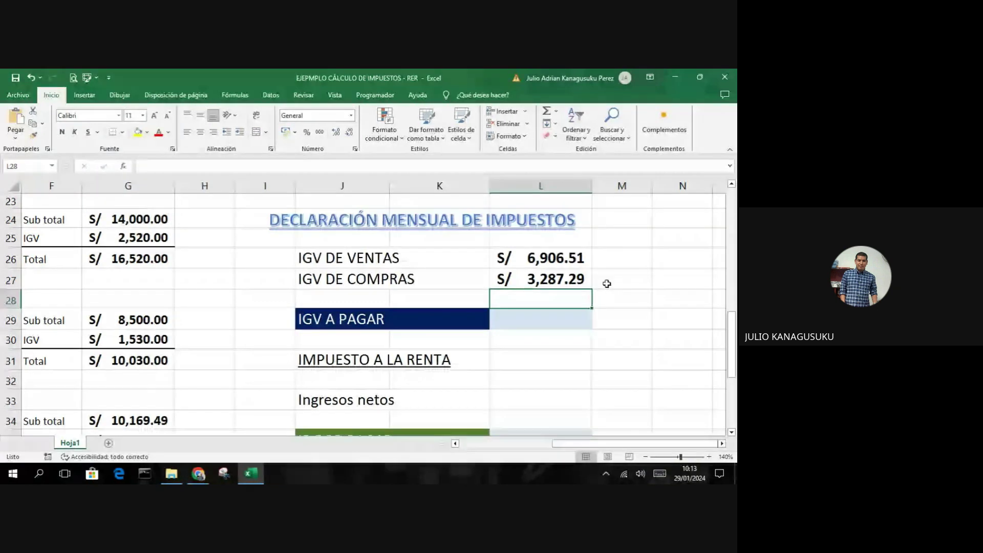
# Step: Calculate IGV A PAGAR in L29 with =L26-L27 and check the formulas in L26 and L29
pyautogui.click(549, 319)
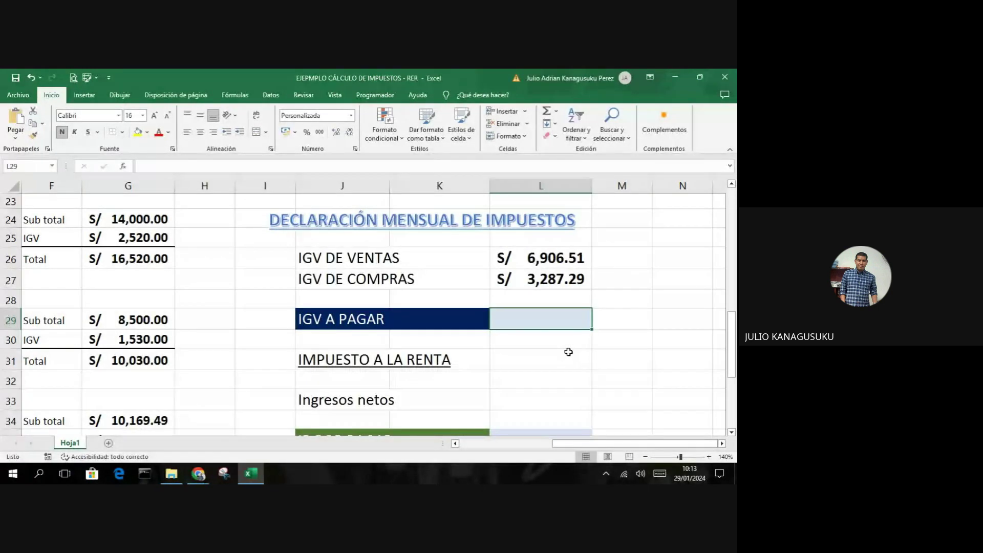
pyautogui.write('=')
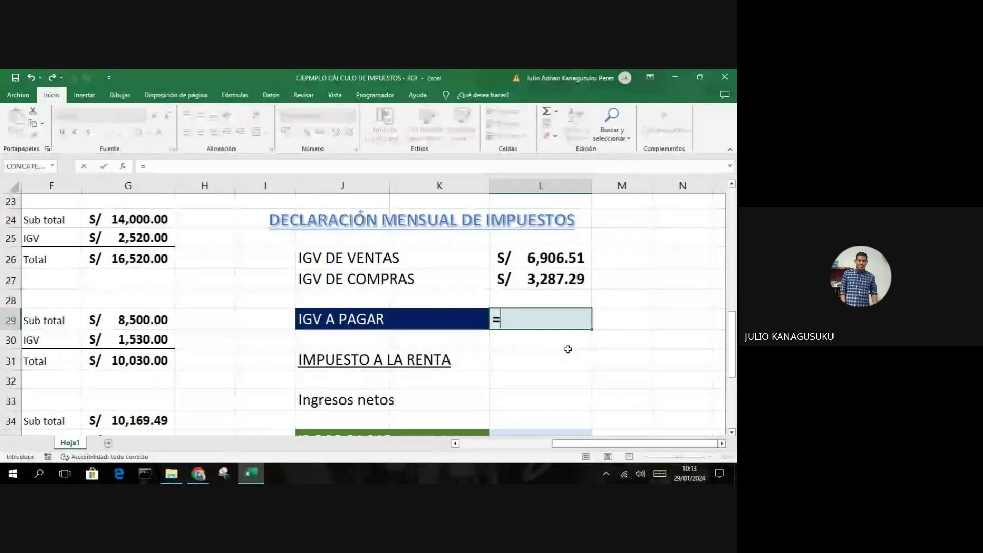
pyautogui.click(538, 259)
pyautogui.write('-')
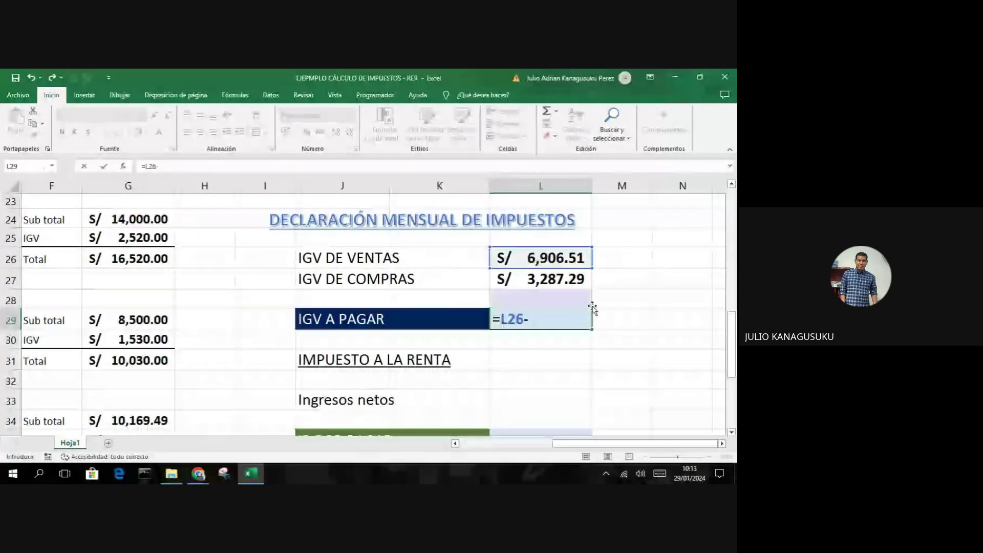
pyautogui.press('Up')
pyautogui.press('Up')
pyautogui.press('Return')
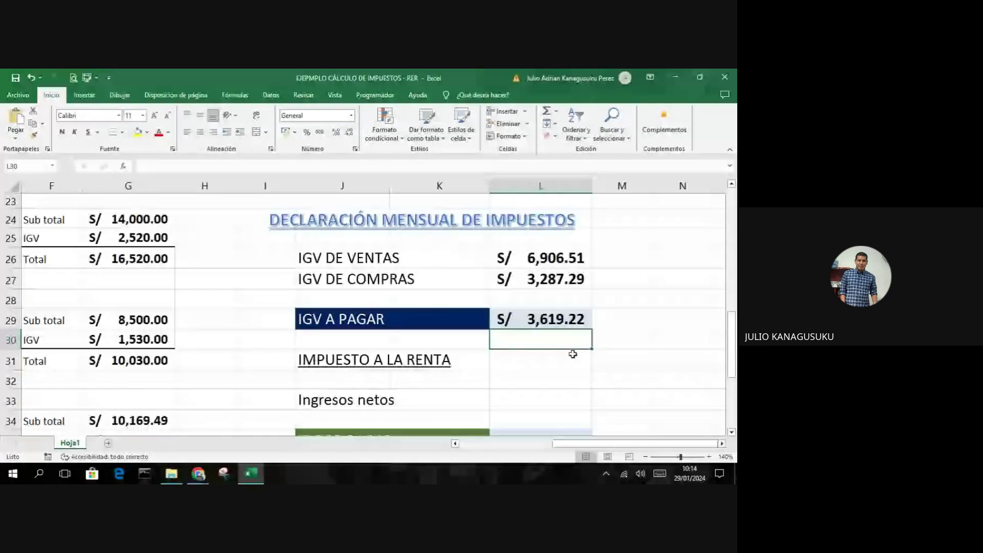
pyautogui.scroll(-1, 573, 354)
pyautogui.scroll(1, 573, 354)
pyautogui.click(574, 259)
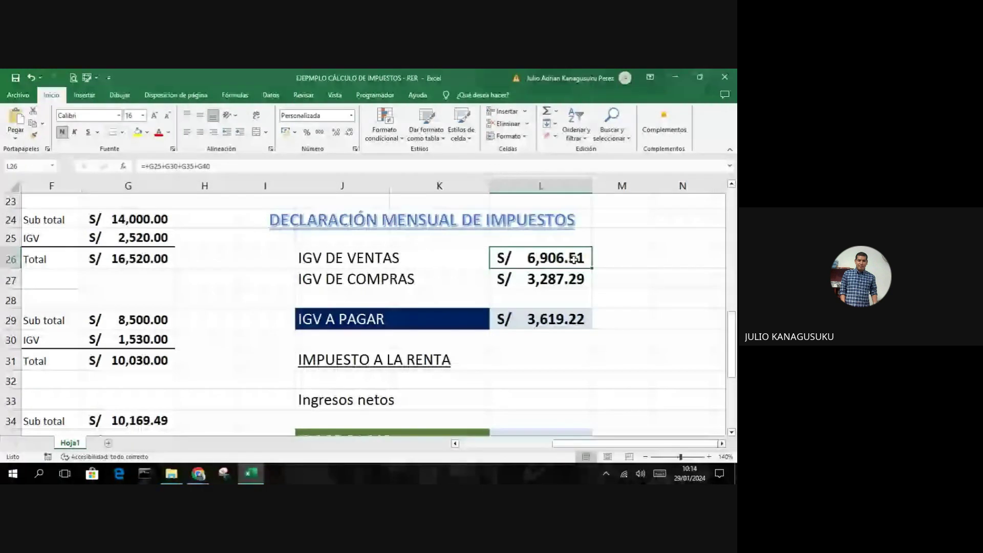
pyautogui.scroll(-1, 585, 320)
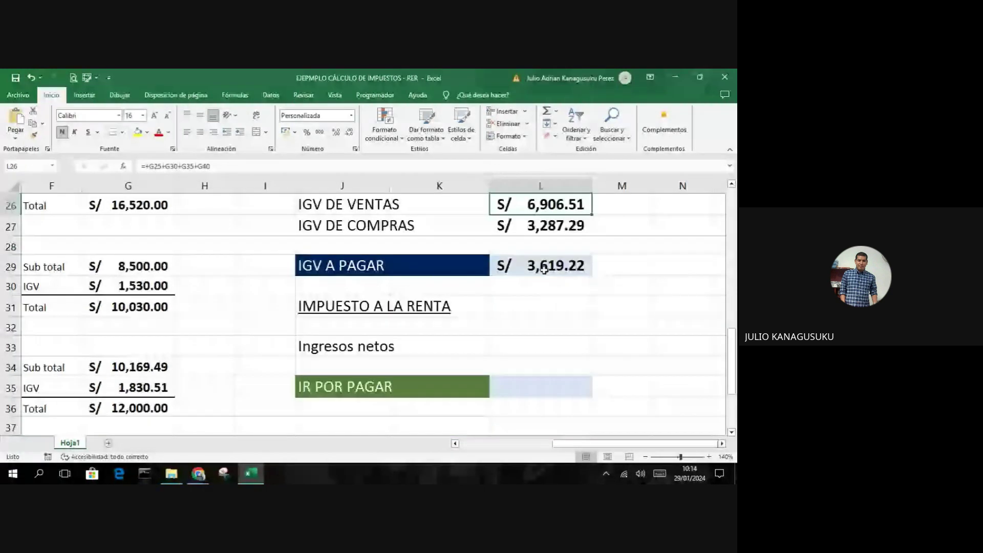
pyautogui.click(544, 270)
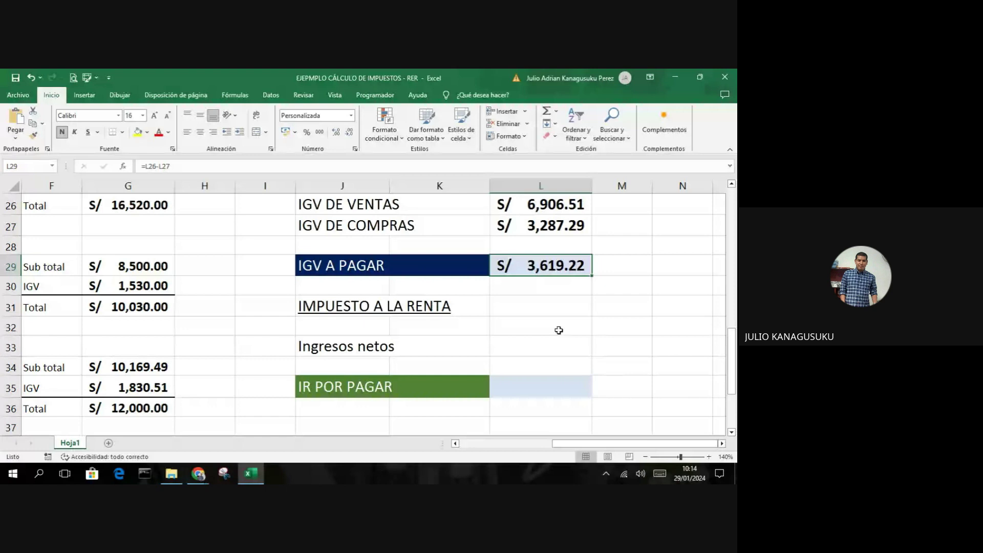
pyautogui.scroll(1, 558, 330)
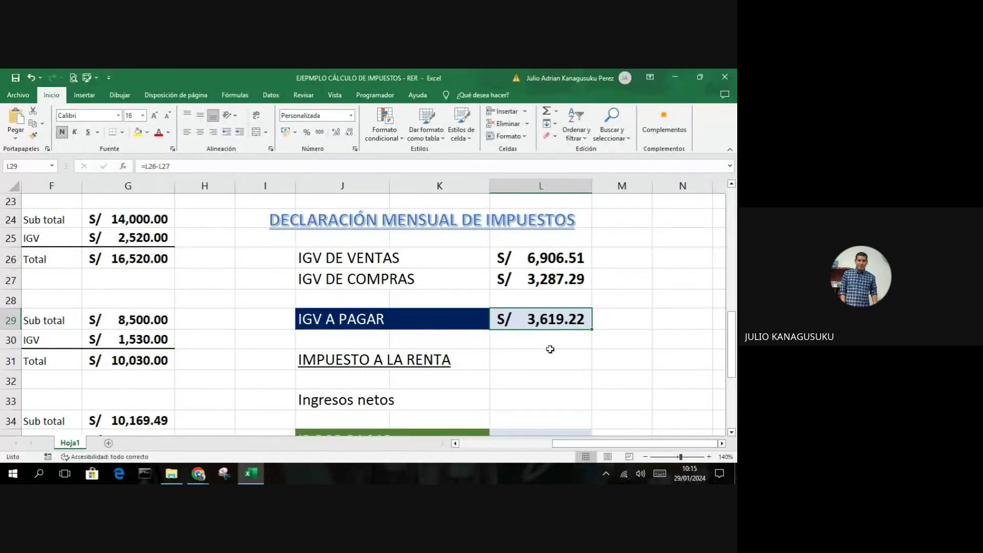
pyautogui.scroll(-1, 550, 349)
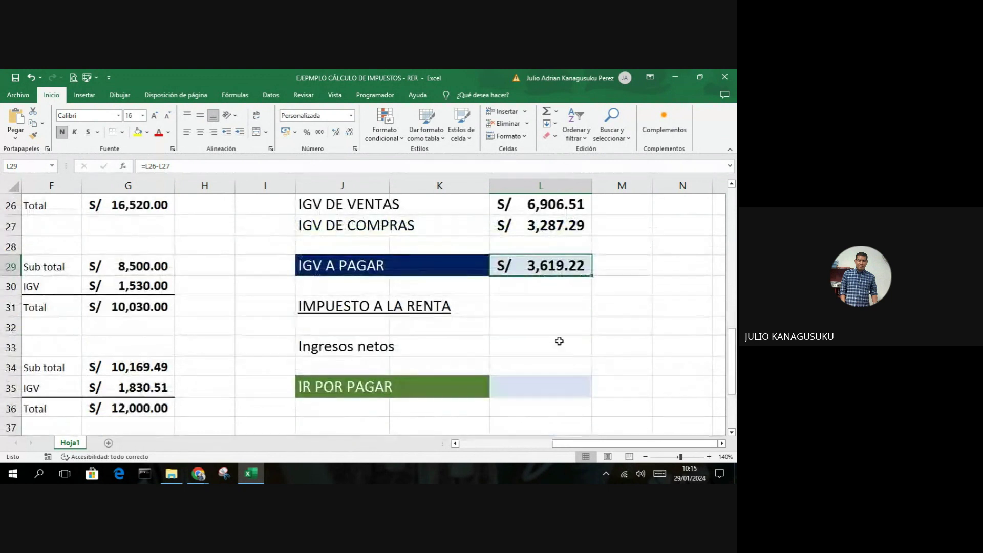
pyautogui.scroll(1, 585, 325)
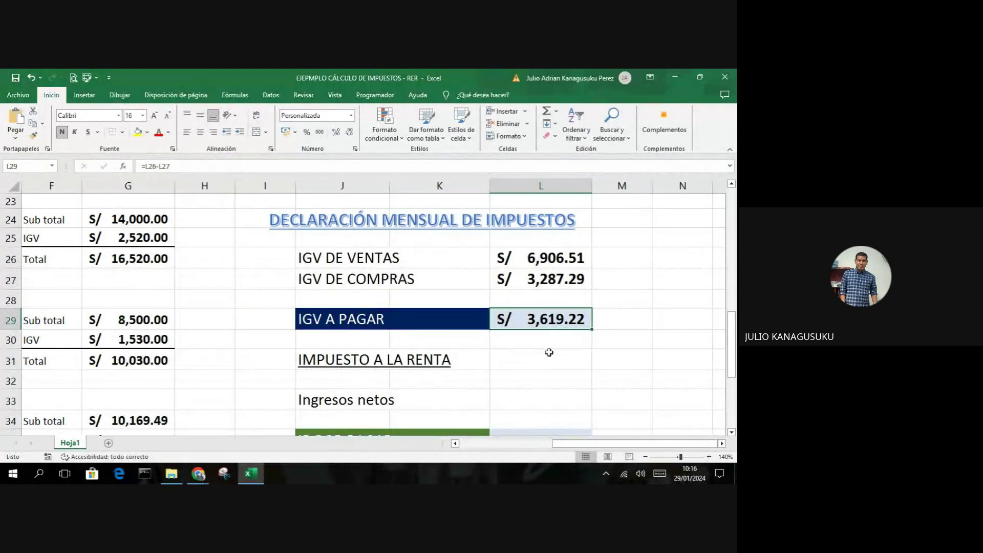
pyautogui.scroll(-2, 549, 352)
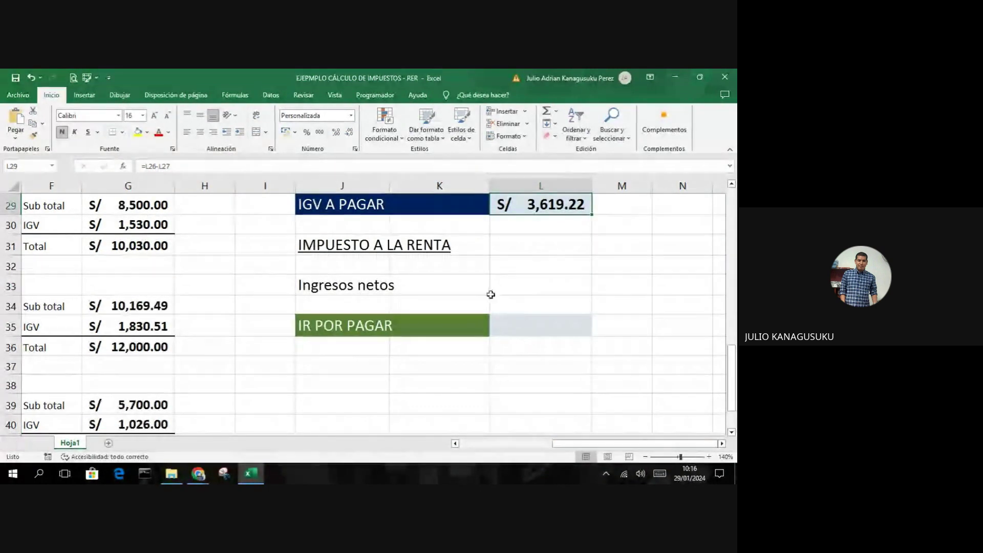
# Step: Switch to the TEMA 4 PDF in Chrome and look up the Renta rate on monthly net income under Tributos mensuales
pyautogui.moveTo(198, 474)
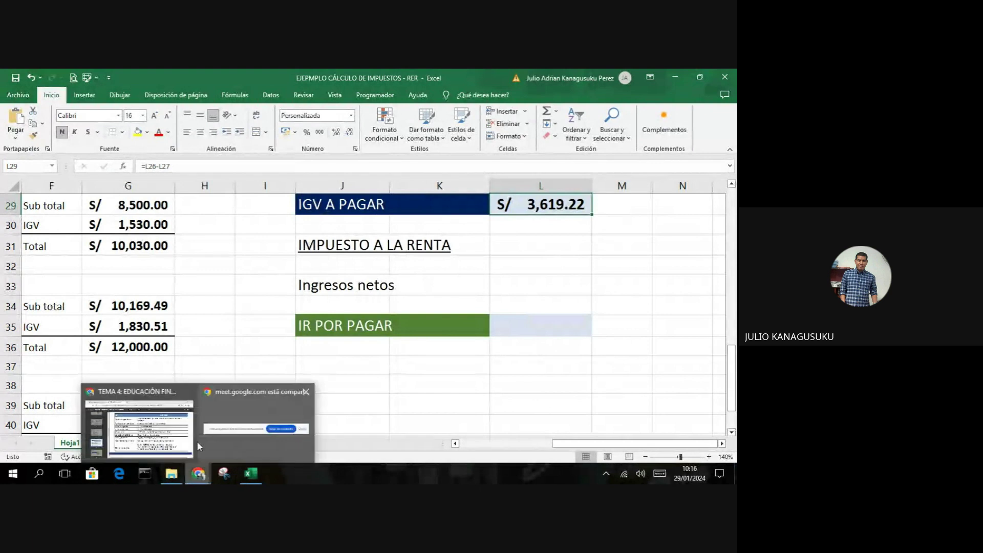
pyautogui.click(197, 446)
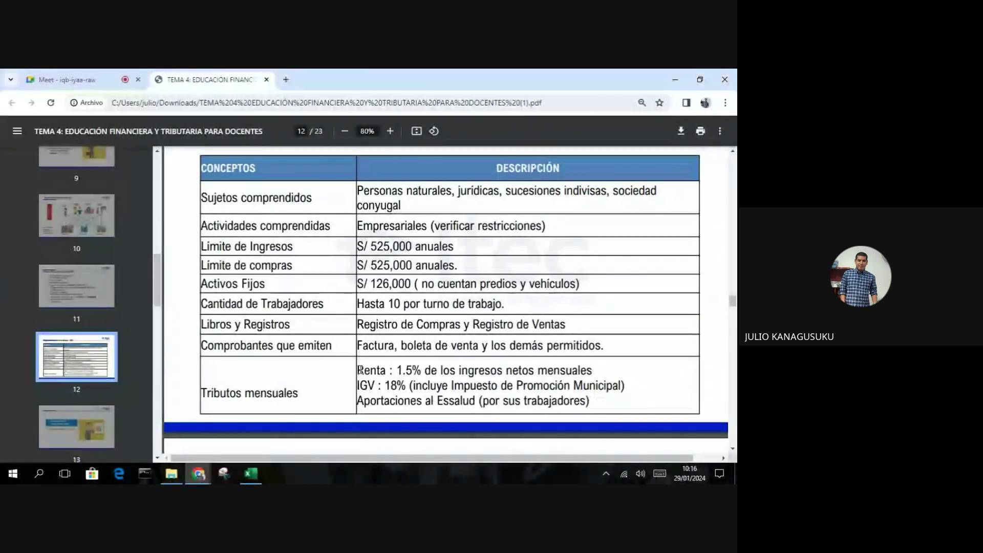
pyautogui.moveTo(361, 370); pyautogui.dragTo(423, 369)
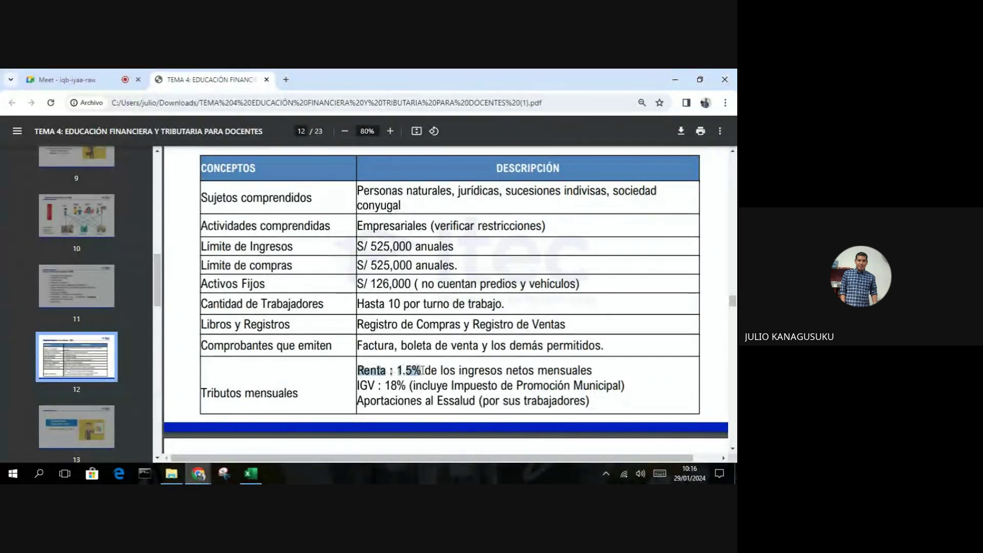
pyautogui.click(456, 378)
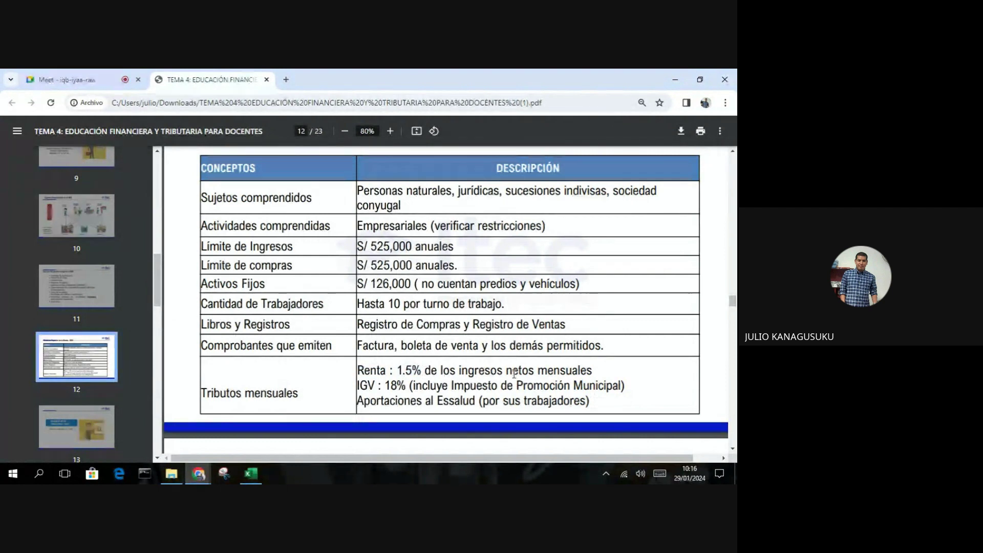
pyautogui.moveTo(597, 370)
pyautogui.mouseDown()
pyautogui.moveTo(358, 370)
pyautogui.moveTo(596, 370)
pyautogui.mouseUp()
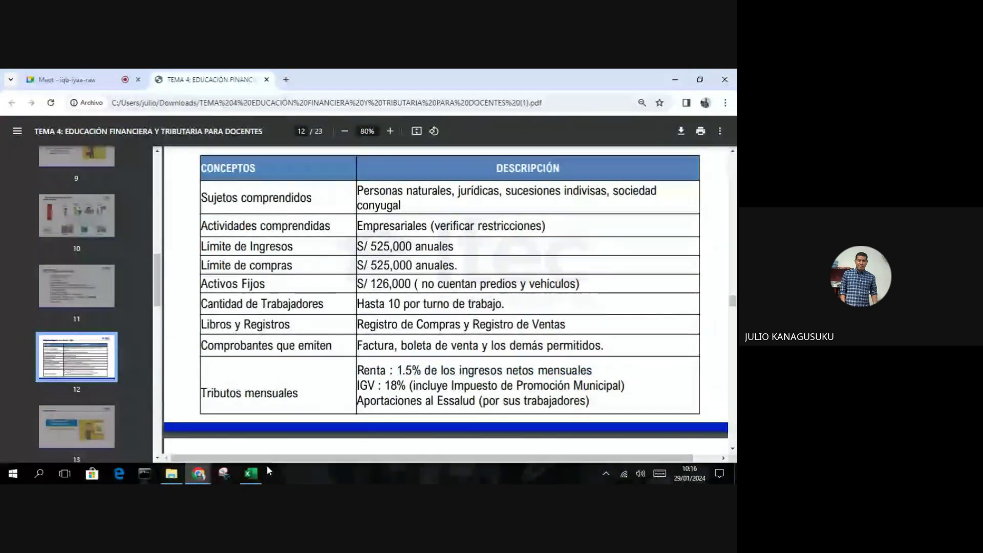
# Step: Return to the Excel workbook, select L33 for Ingresos netos and review the sales subtotals in the VENTAS section
pyautogui.click(250, 474)
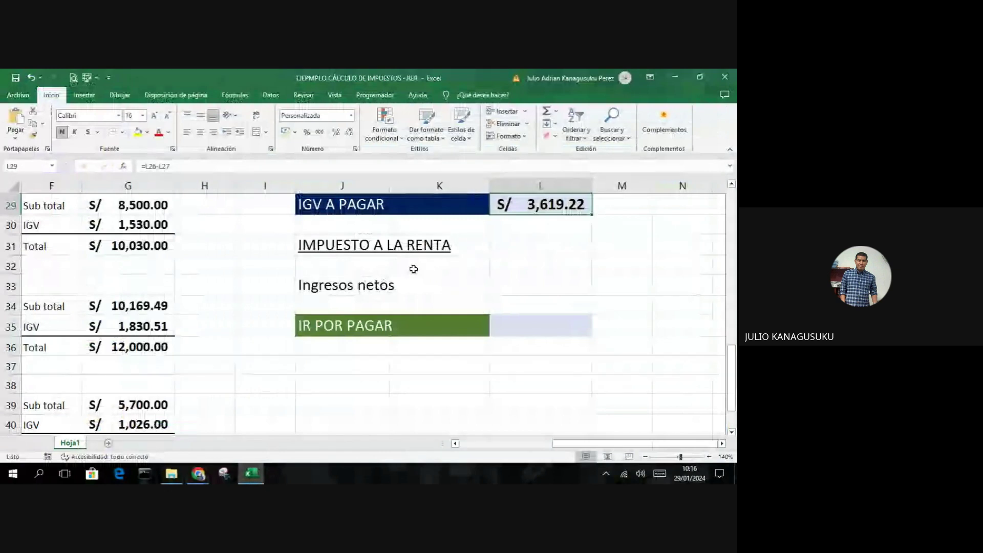
pyautogui.click(516, 288)
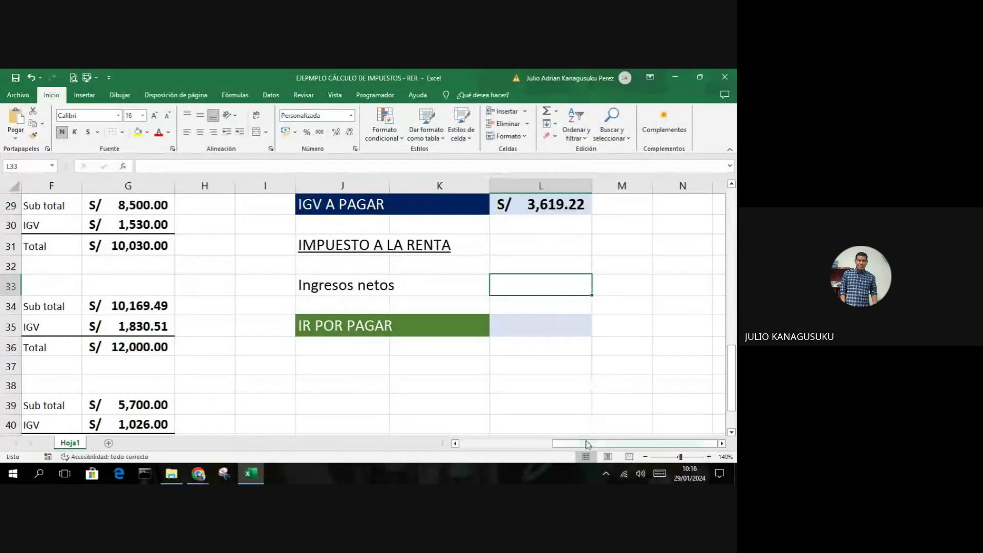
pyautogui.moveTo(584, 443); pyautogui.dragTo(548, 445)
pyautogui.scroll(2, 324, 376)
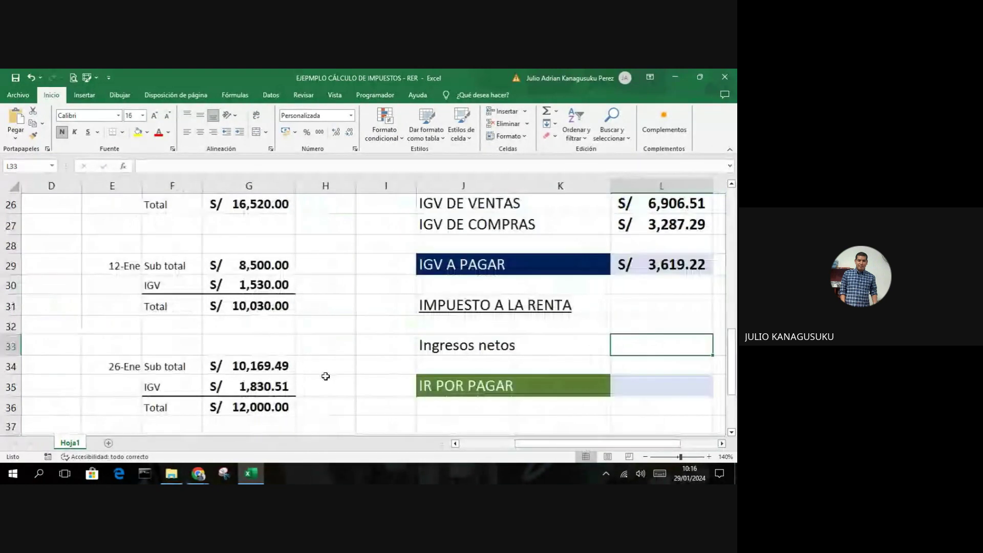
pyautogui.scroll(1, 325, 376)
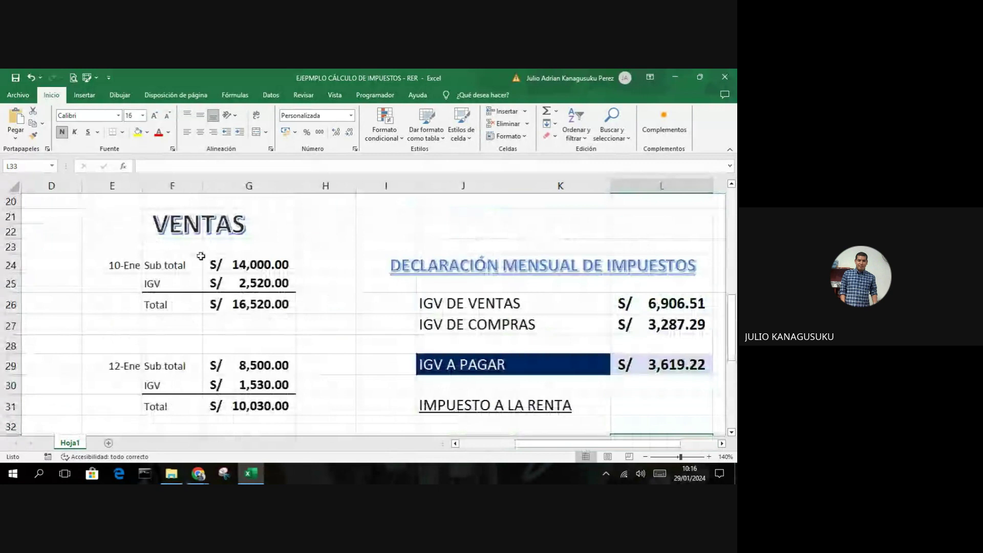
pyautogui.scroll(-2, 321, 348)
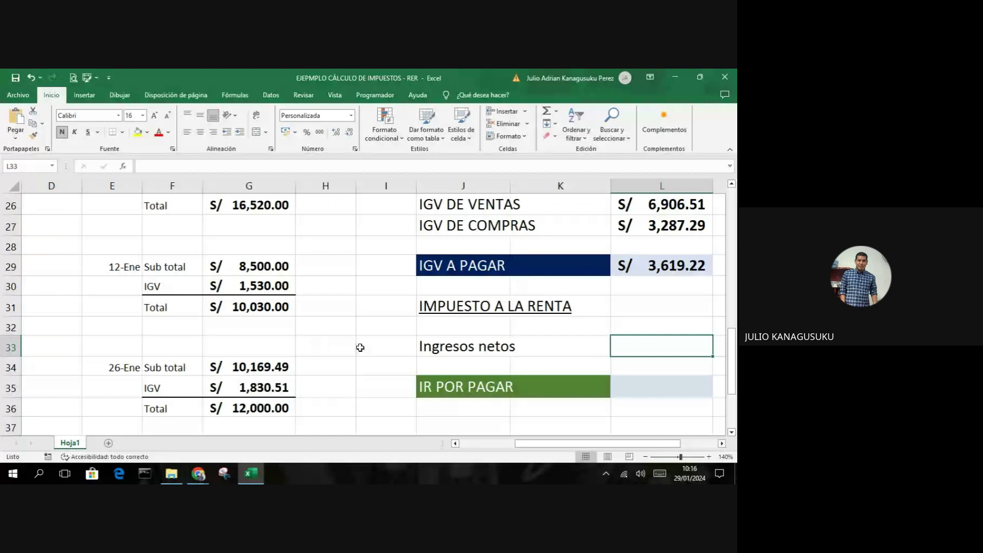
pyautogui.scroll(2, 333, 338)
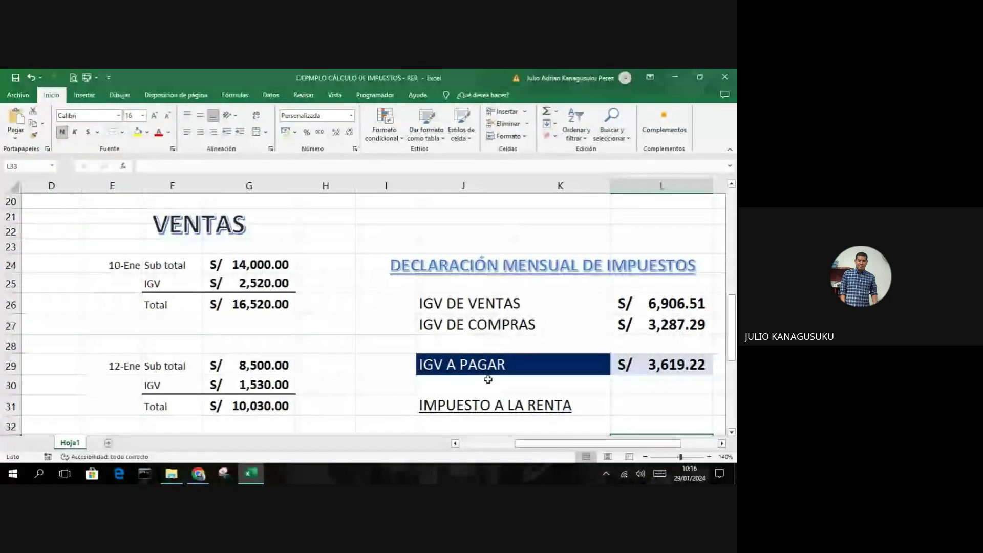
pyautogui.scroll(-2, 488, 379)
# Step: Add up the subtotals of the four sales for Ingresos netos in L33 with +G24+G29+G34+G39 and check the formula
pyautogui.press('F2')
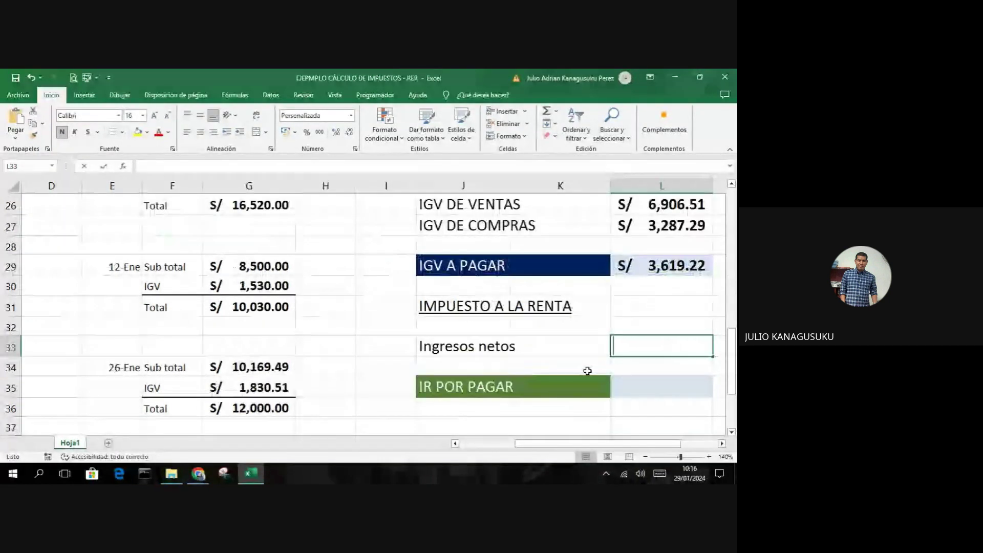
pyautogui.write('+')
pyautogui.scroll(3, 424, 345)
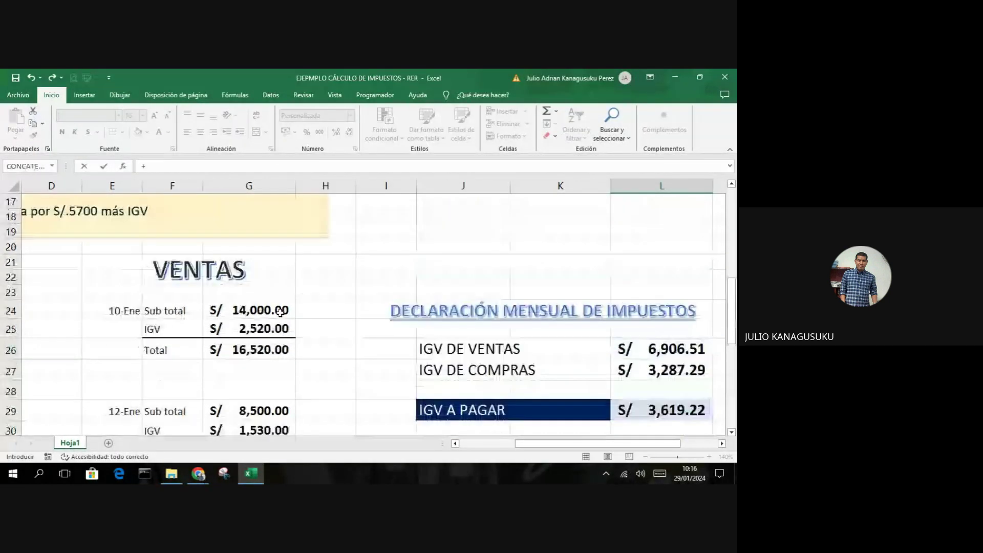
pyautogui.click(279, 312)
pyautogui.scroll(-1, 502, 367)
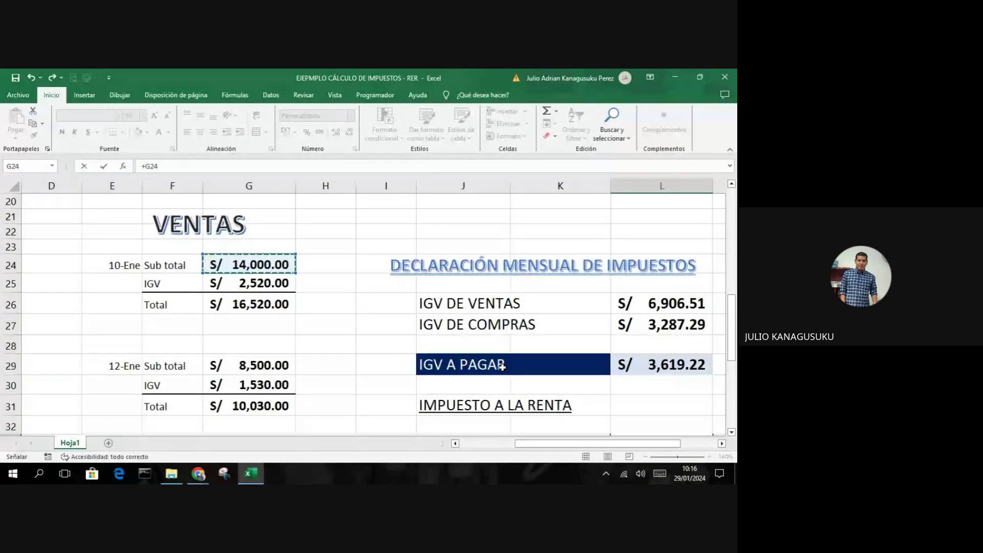
pyautogui.write('+')
pyautogui.scroll(-2, 502, 366)
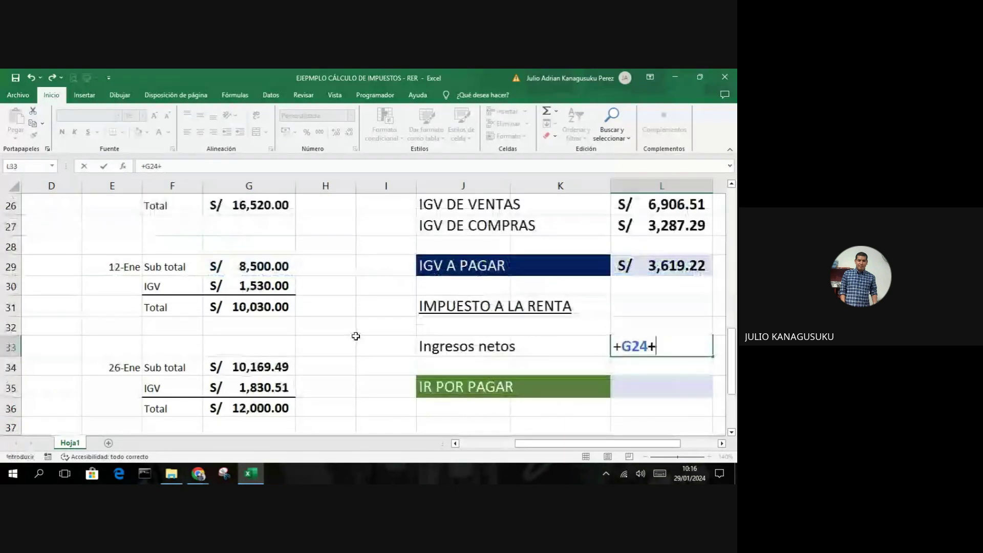
pyautogui.click(270, 267)
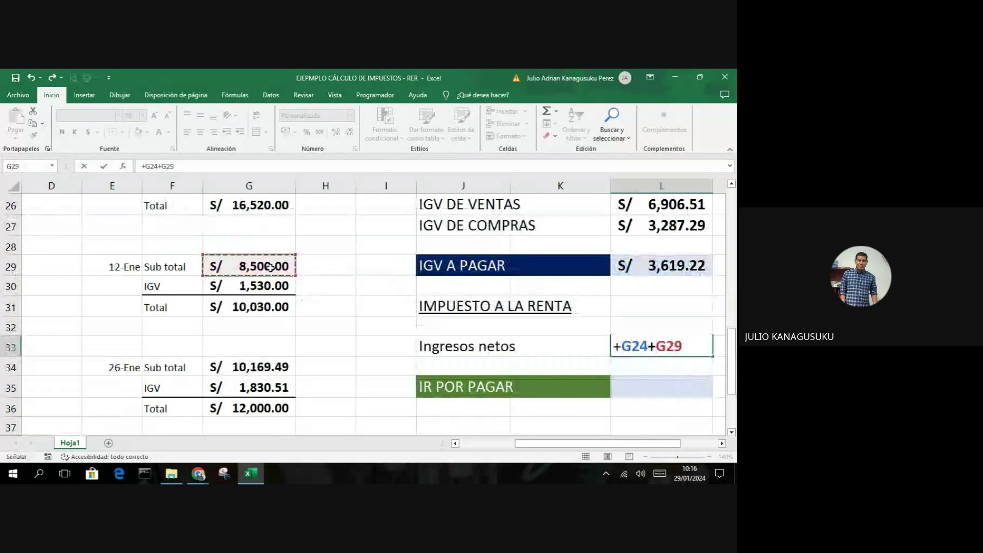
pyautogui.write('+')
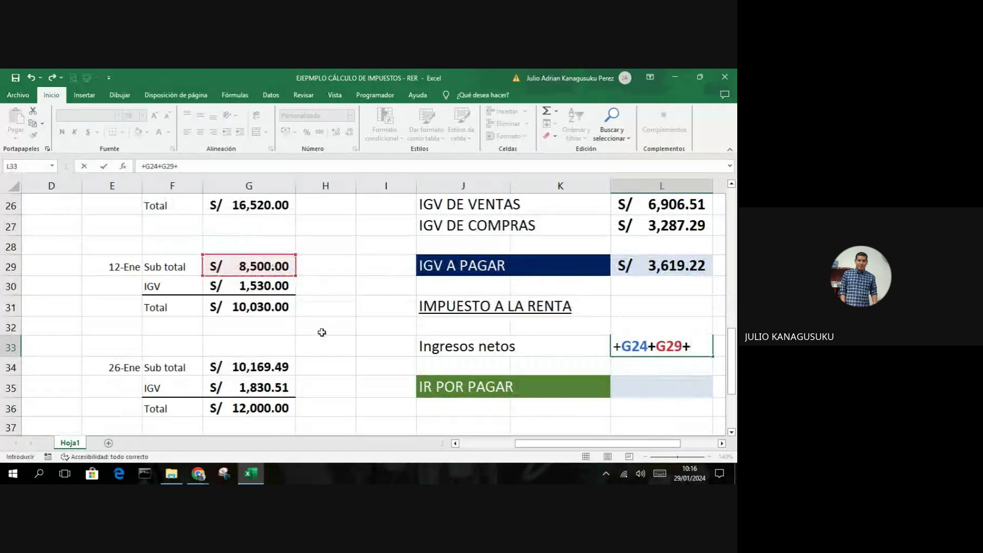
pyautogui.scroll(-1, 321, 332)
pyautogui.click(270, 307)
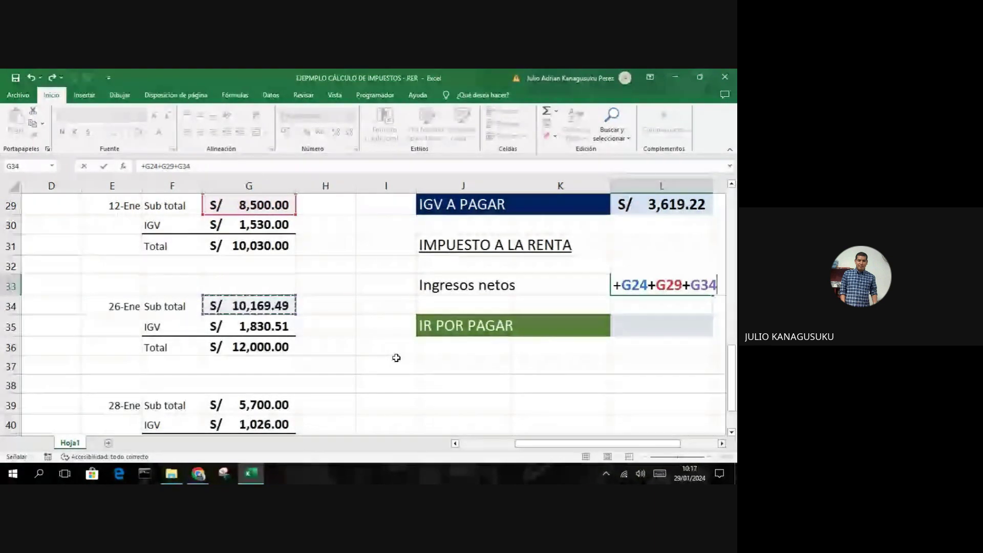
pyautogui.write('+')
pyautogui.scroll(-1, 303, 378)
pyautogui.click(274, 346)
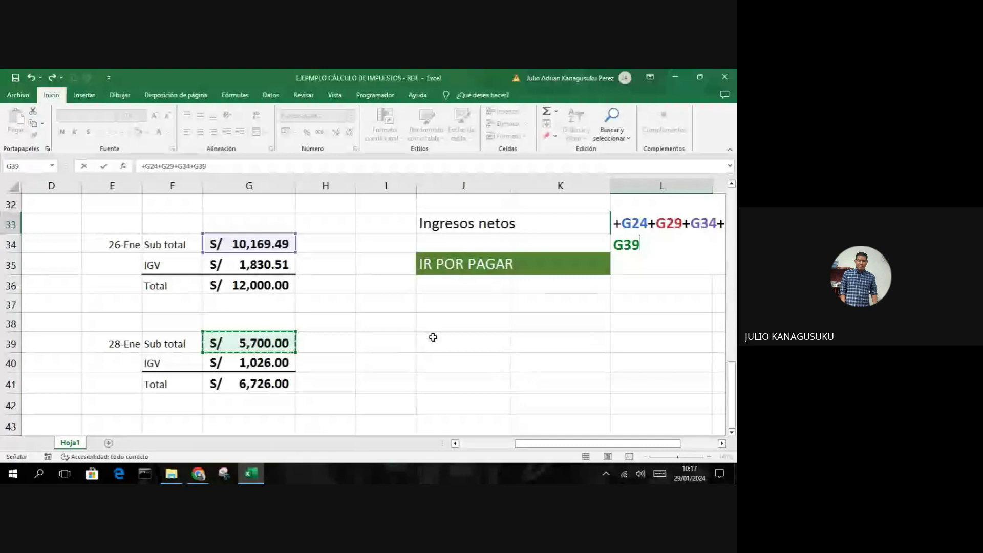
pyautogui.press('Return')
pyautogui.scroll(1, 592, 359)
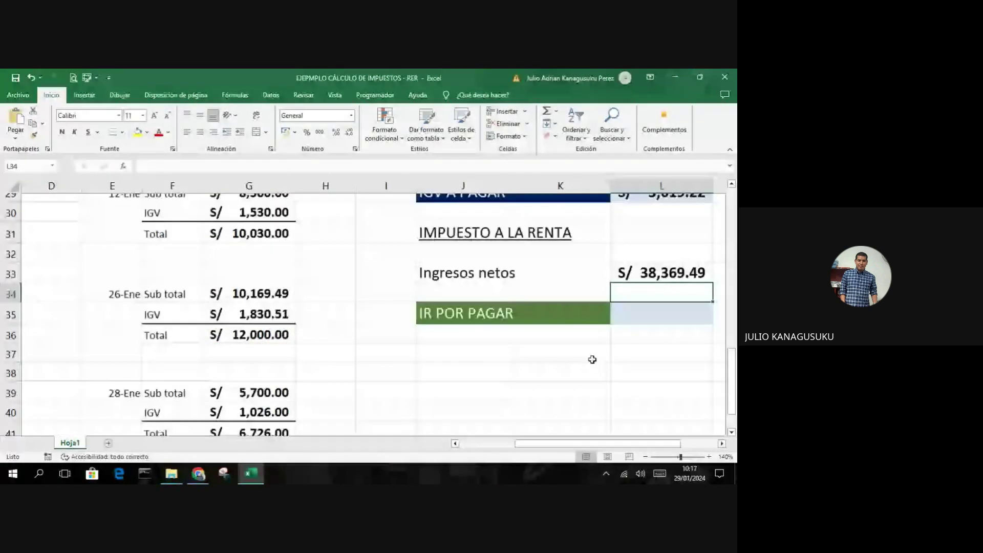
pyautogui.scroll(2, 593, 359)
pyautogui.click(675, 347)
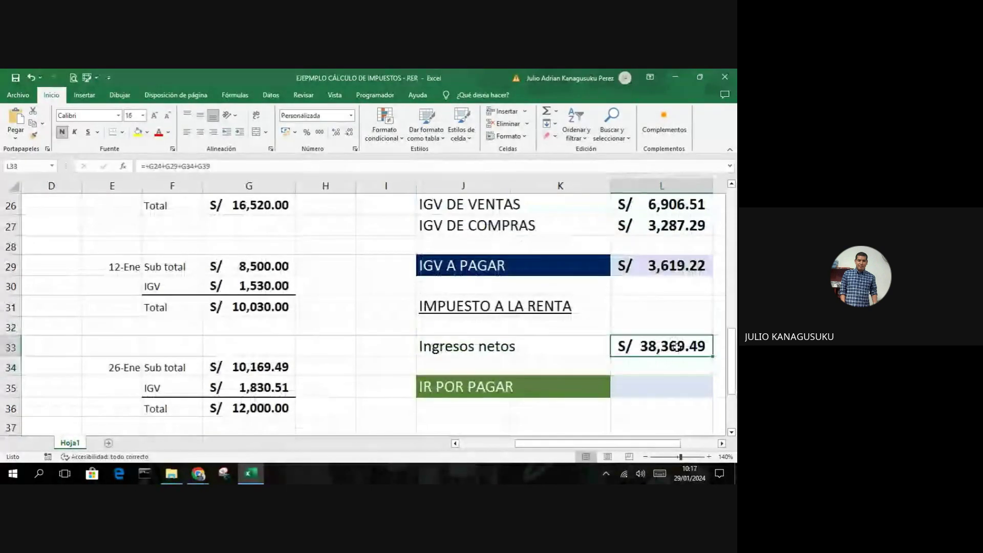
# Step: Calculate IR POR PAGAR in L35 with =L33*1.5%
pyautogui.moveTo(669, 443); pyautogui.dragTo(688, 444)
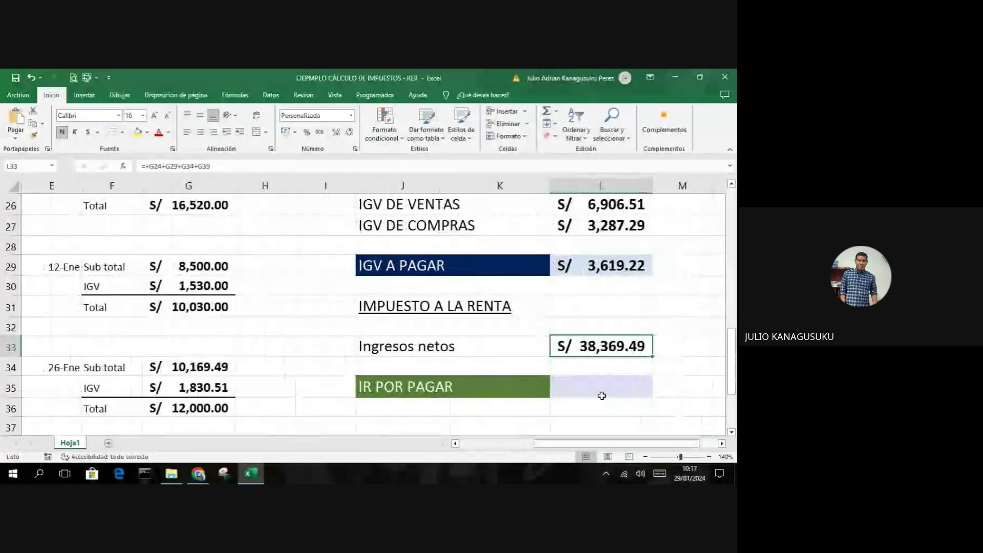
pyautogui.click(602, 395)
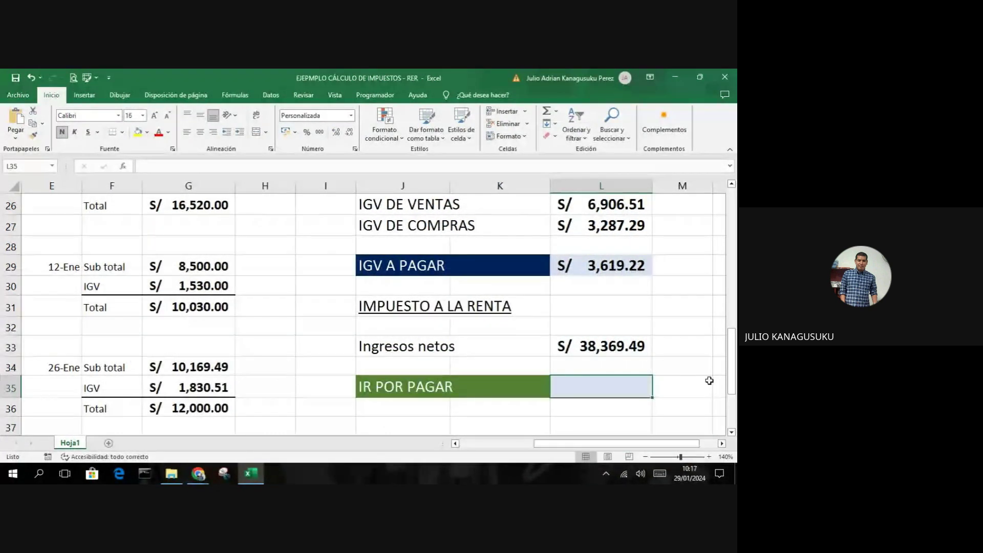
pyautogui.write('=')
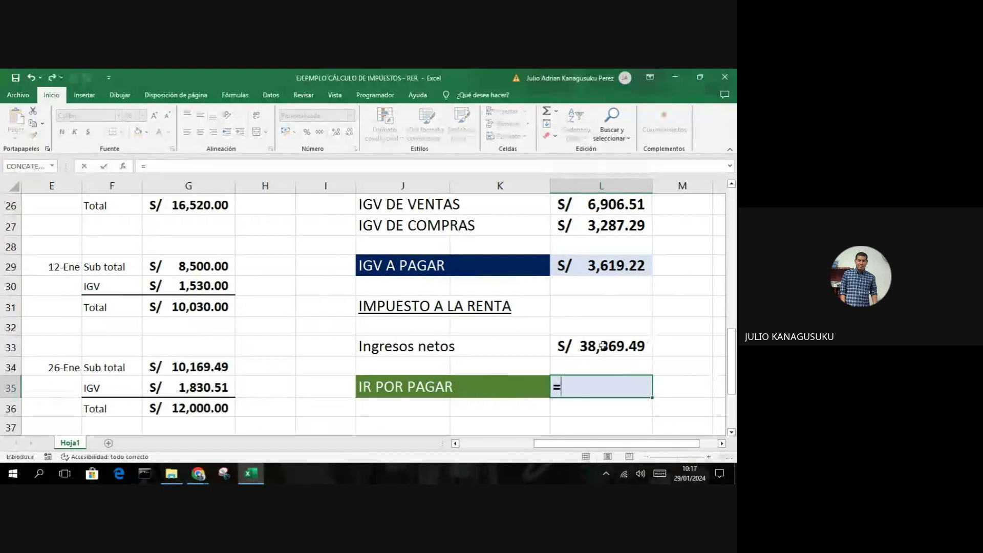
pyautogui.click(604, 346)
pyautogui.write('*')
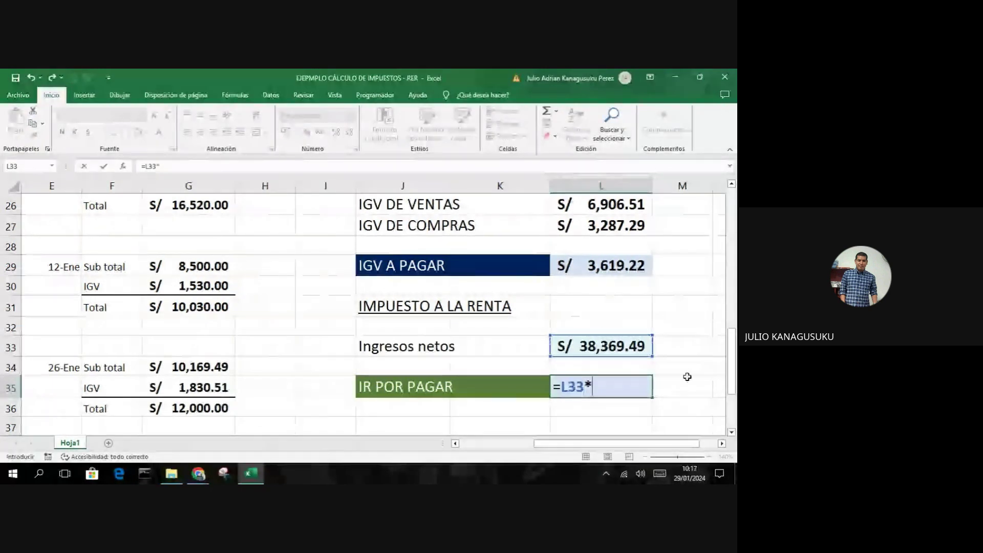
pyautogui.write('1.5%')
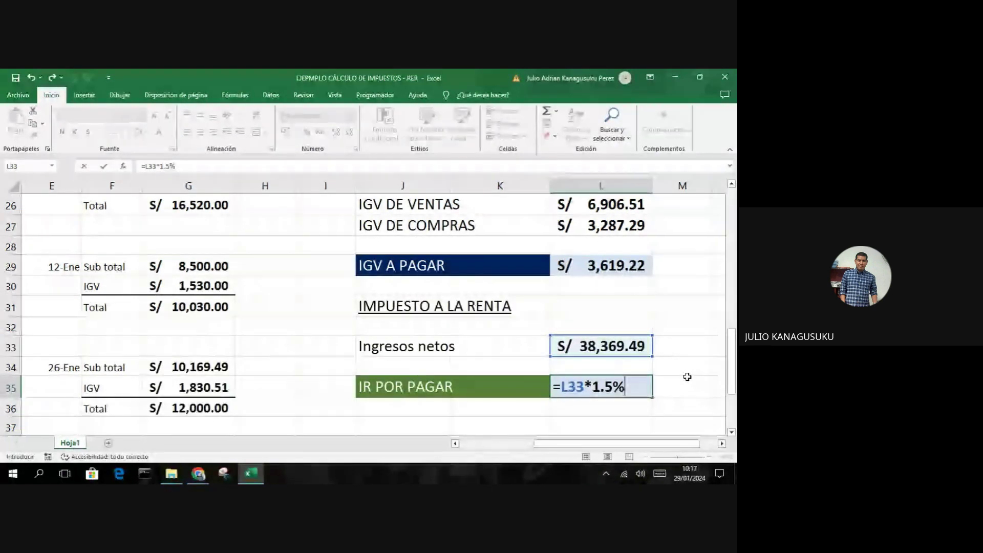
pyautogui.press('Return')
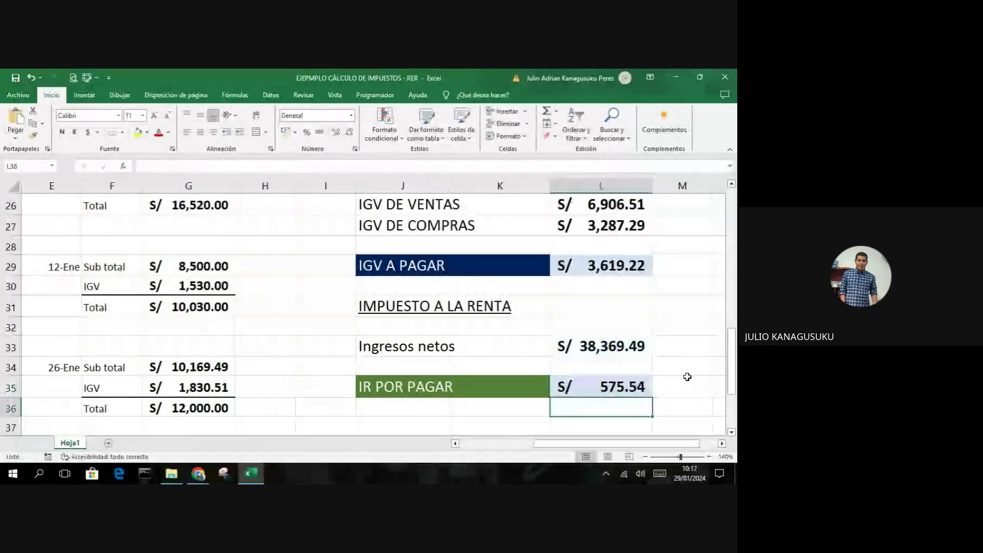
# Step: Review the declaration's two payable amounts, IGV A PAGAR in L29 and IR POR PAGAR in L35, with their formulas
pyautogui.scroll(-1, 687, 377)
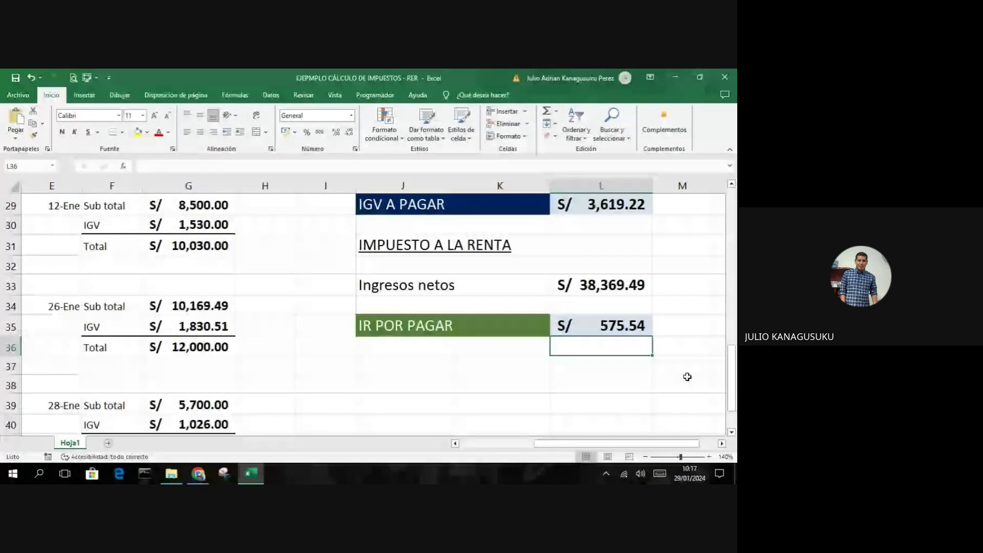
pyautogui.scroll(1, 687, 377)
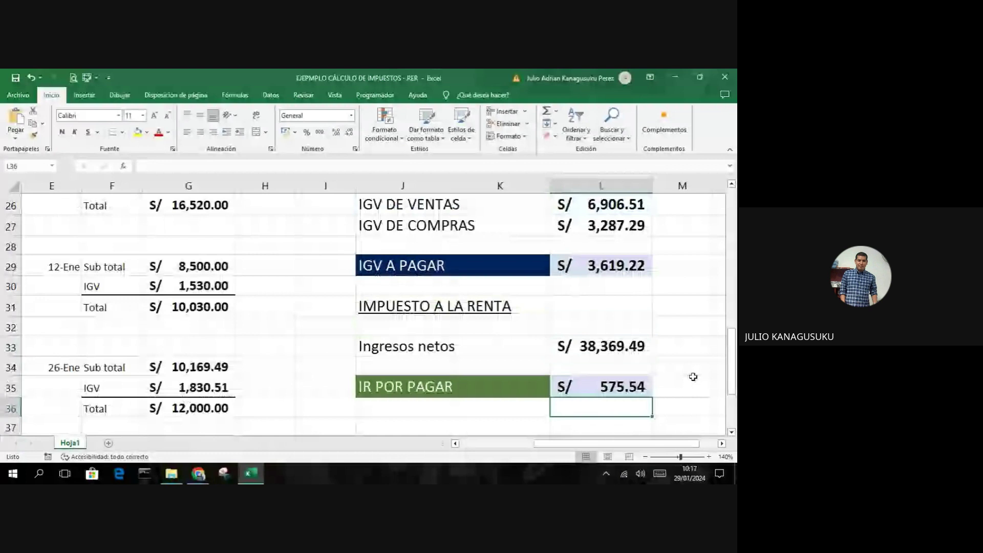
pyautogui.press('Up')
pyautogui.press('Up')
pyautogui.press('Up')
pyautogui.press('Up')
pyautogui.press('Up')
pyautogui.press('Up')
pyautogui.press('Up')
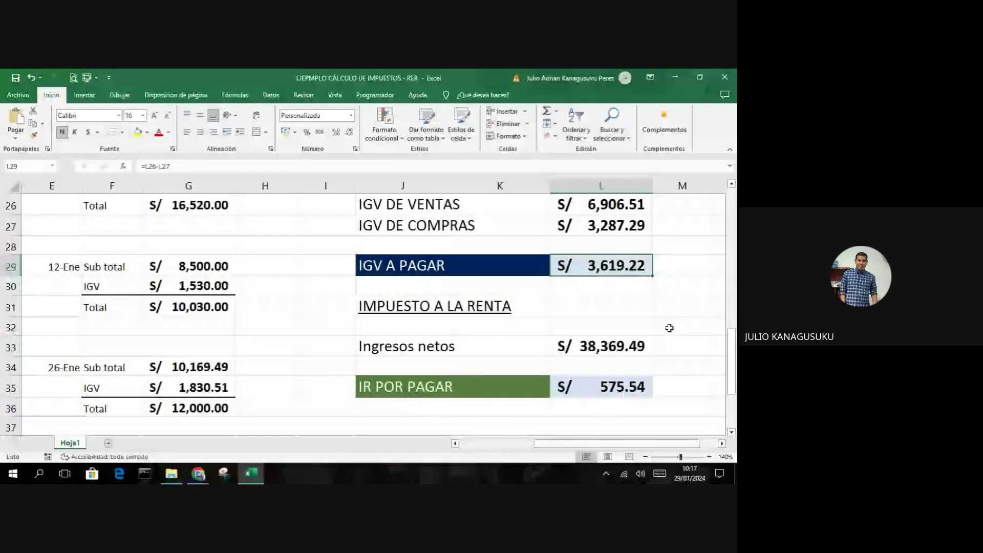
pyautogui.press('Down')
pyautogui.press('Down')
pyautogui.press('Down')
pyautogui.press('Down')
pyautogui.press('Down')
pyautogui.press('Down')
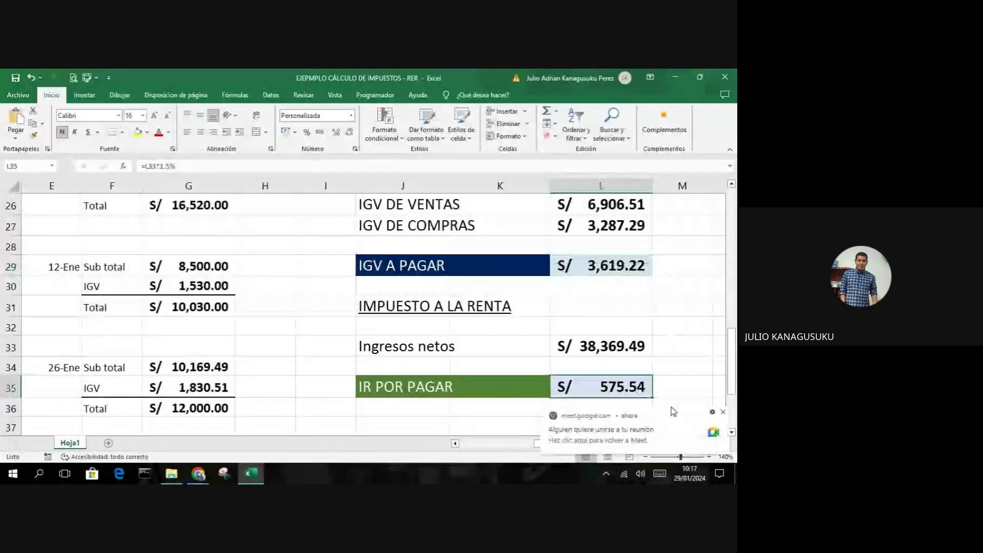
# Step: Dismiss the meeting notification and review IGV A PAGAR in L29 and IR POR PAGAR in L35 in the monthly declaration
pyautogui.click(723, 411)
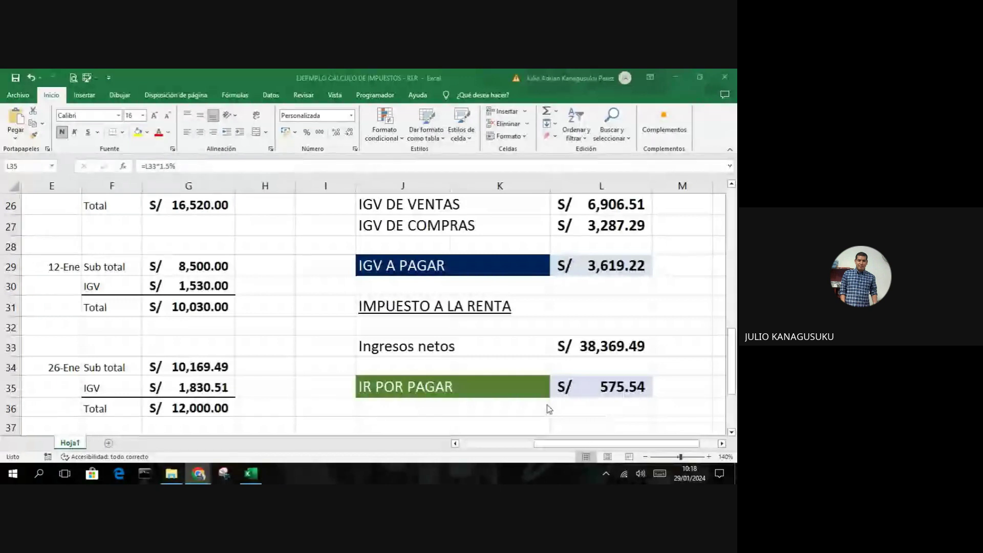
pyautogui.click(604, 267)
pyautogui.click(597, 386)
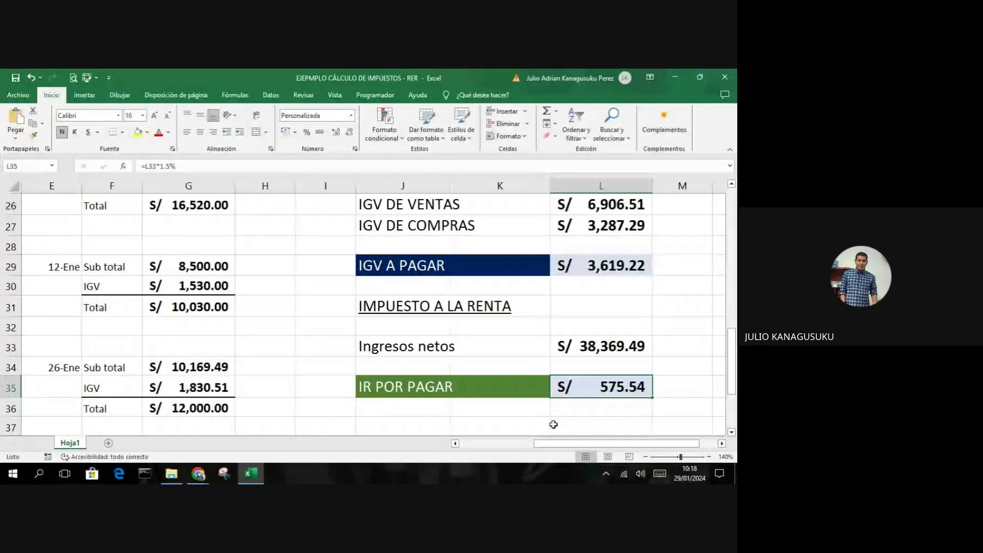
pyautogui.scroll(1, 553, 407)
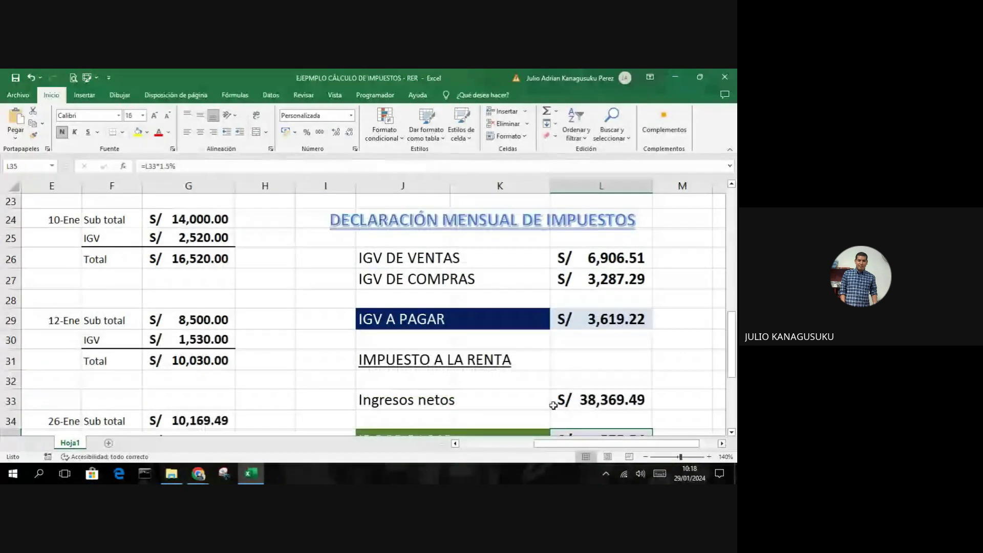
pyautogui.scroll(-1, 553, 405)
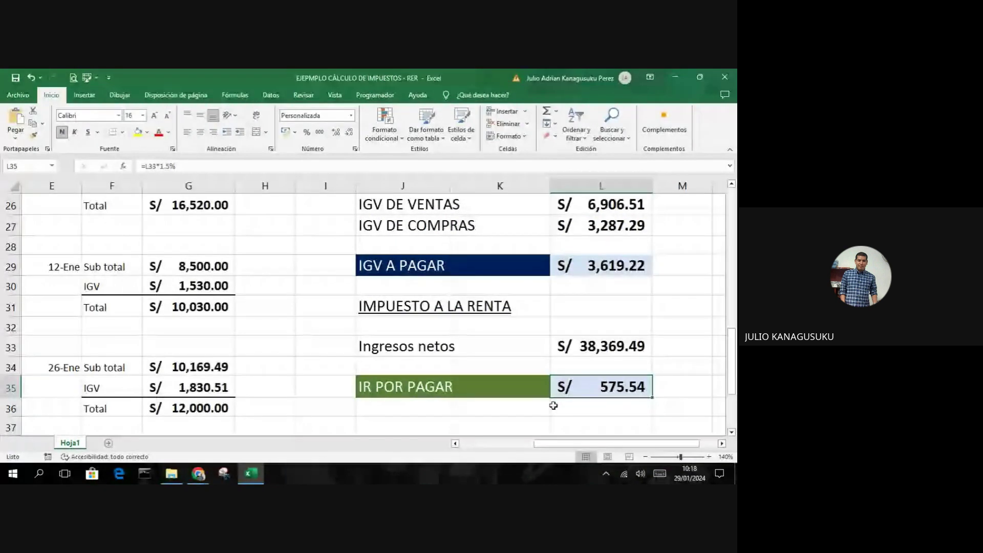
pyautogui.scroll(1, 554, 405)
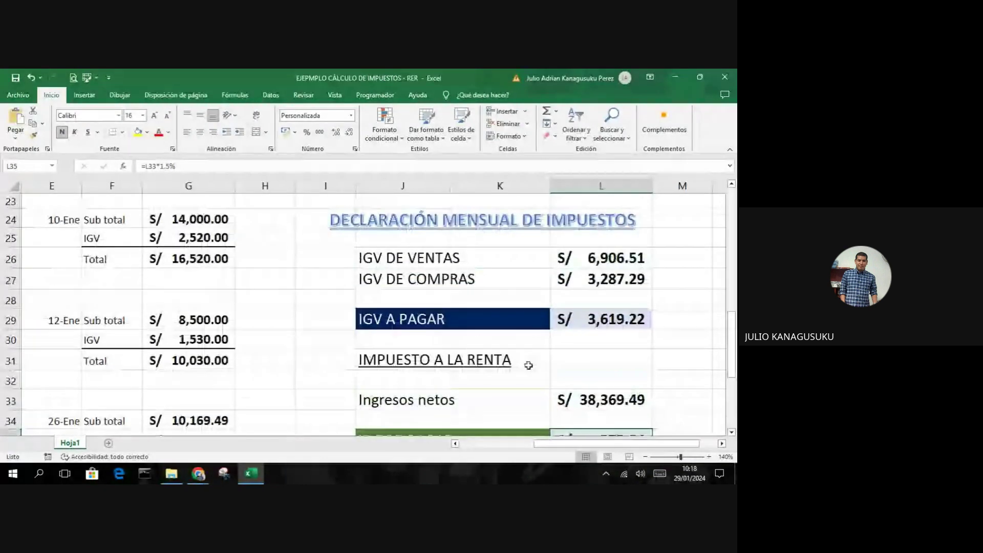
pyautogui.scroll(-1, 528, 365)
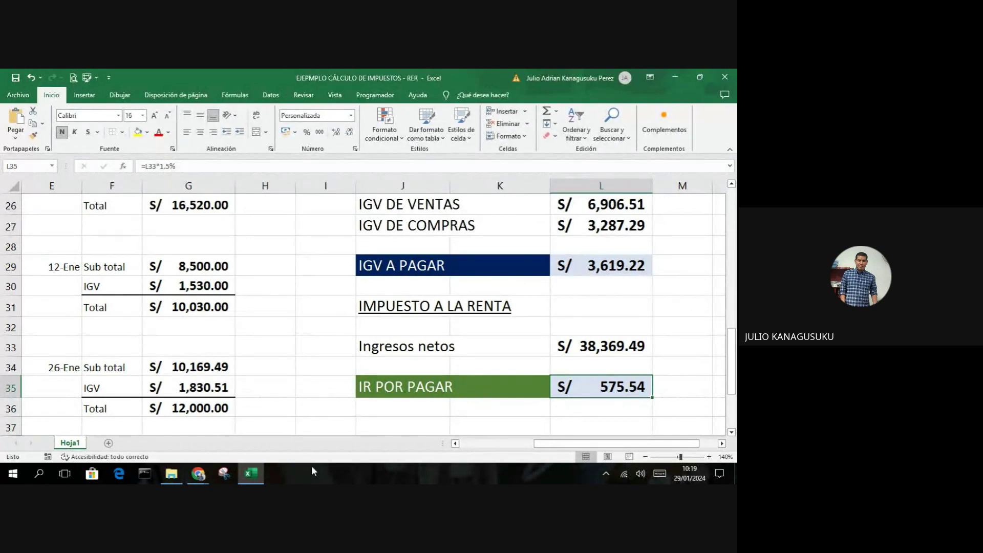
# Step: Switch to the TEMA 4 PDF in Chrome and review the Régimen Especial de la Renta - RER table on page 12
pyautogui.moveTo(207, 479)
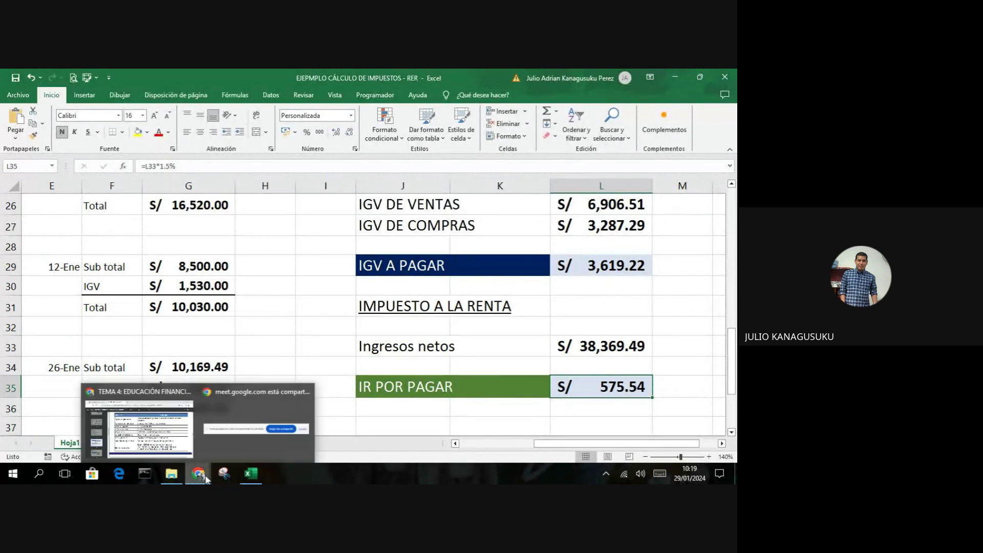
pyautogui.click(149, 423)
pyautogui.scroll(3, 274, 306)
pyautogui.scroll(1, 274, 306)
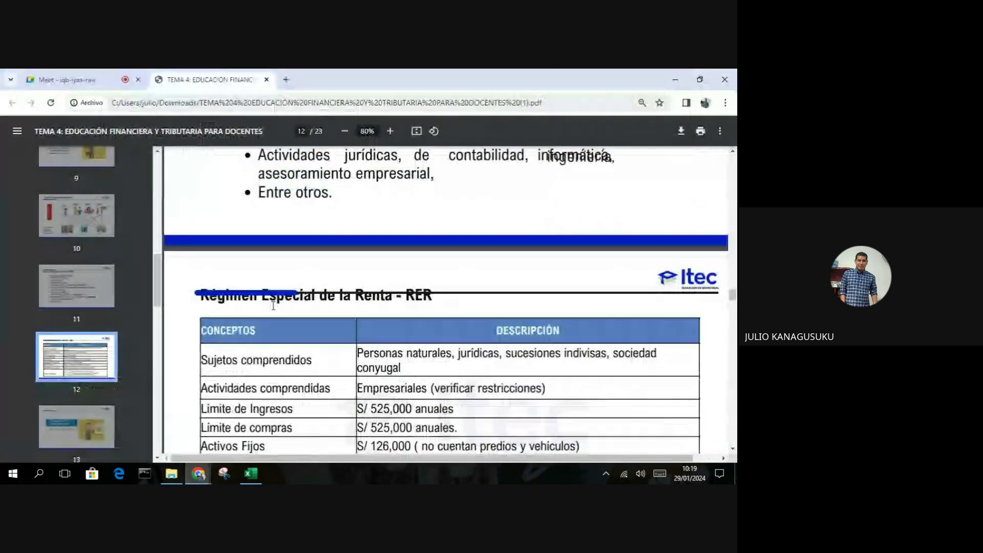
pyautogui.scroll(-1, 274, 305)
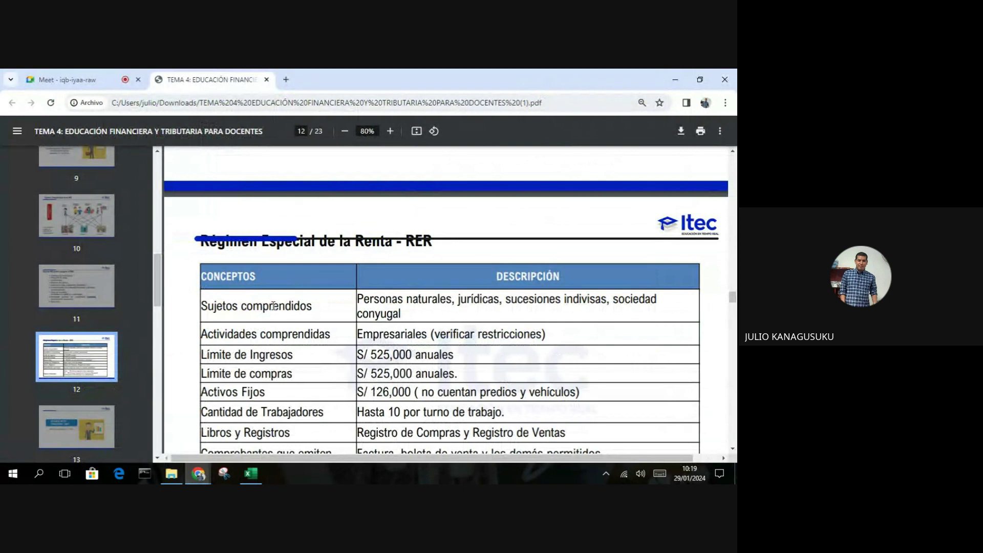
pyautogui.scroll(-1, 279, 313)
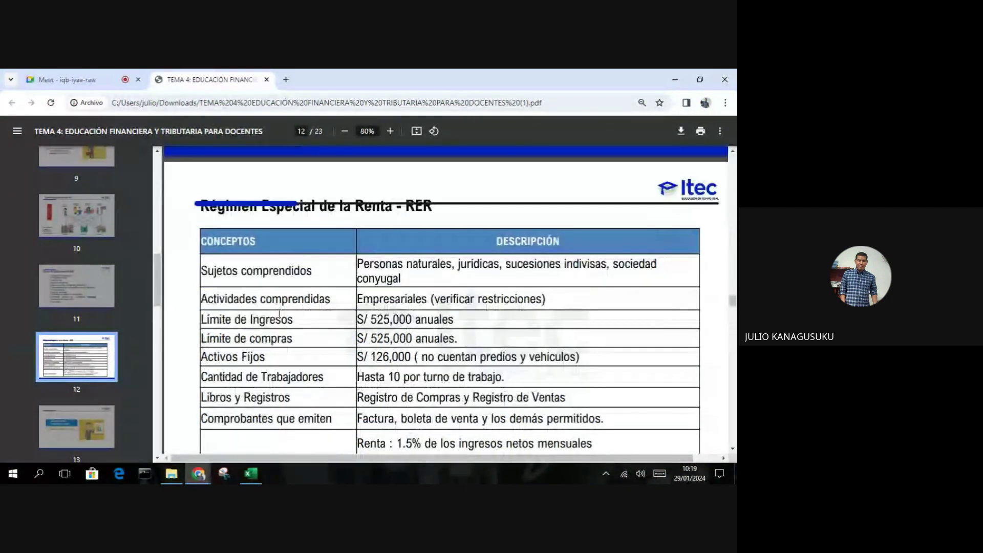
# Step: Look through the PDF's Régimen MYPE Tributario pages, examining the tax rates on page 16 and the RMT exclusions on page 15
pyautogui.scroll(-10, 279, 313)
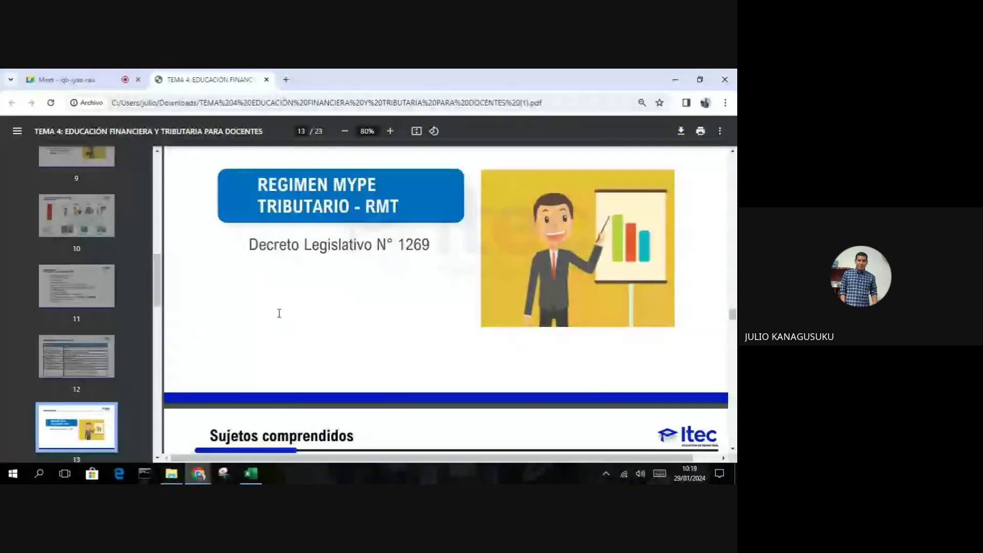
pyautogui.scroll(-2, 279, 313)
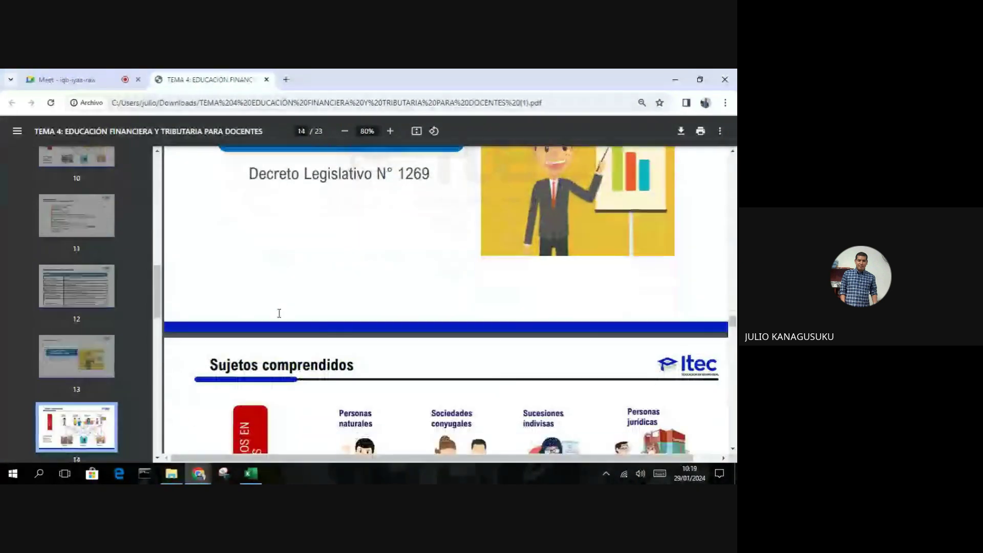
pyautogui.scroll(-1, 279, 313)
pyautogui.scroll(-8, 330, 330)
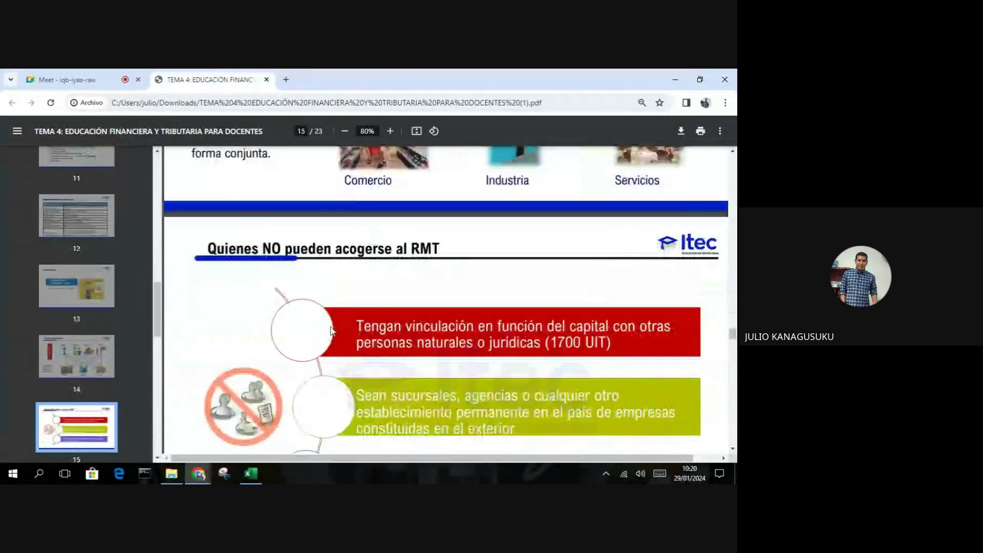
pyautogui.scroll(-8, 331, 330)
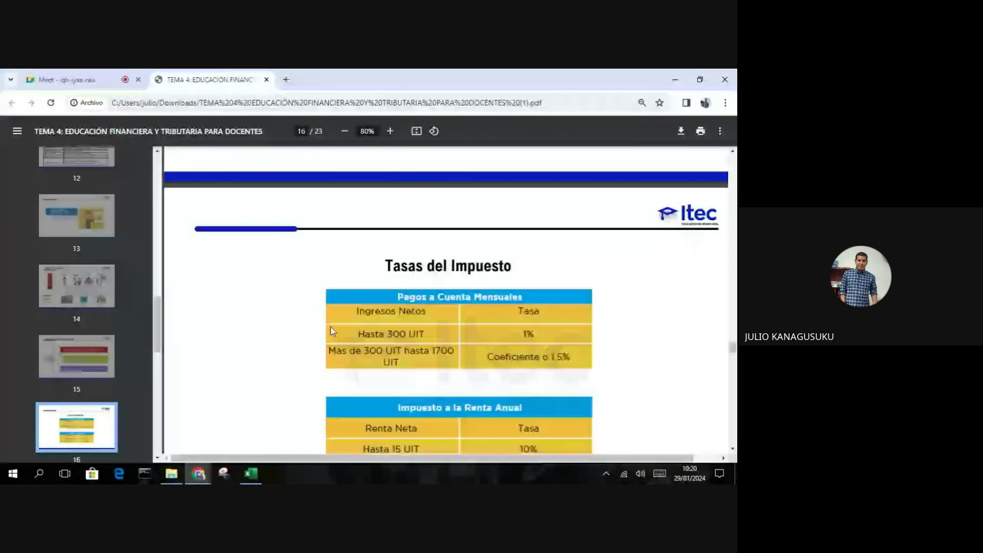
pyautogui.scroll(-5, 330, 330)
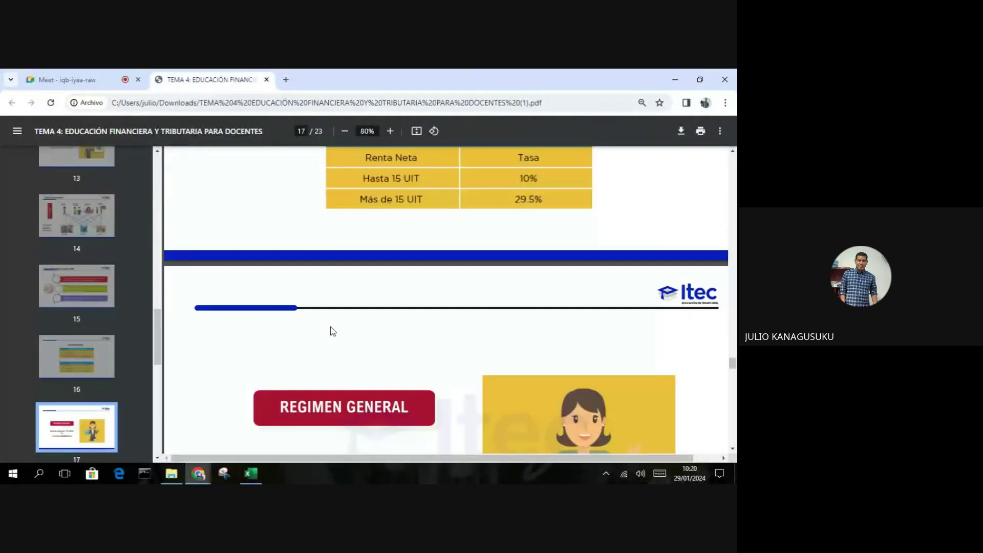
pyautogui.scroll(-4, 331, 330)
pyautogui.scroll(7, 330, 330)
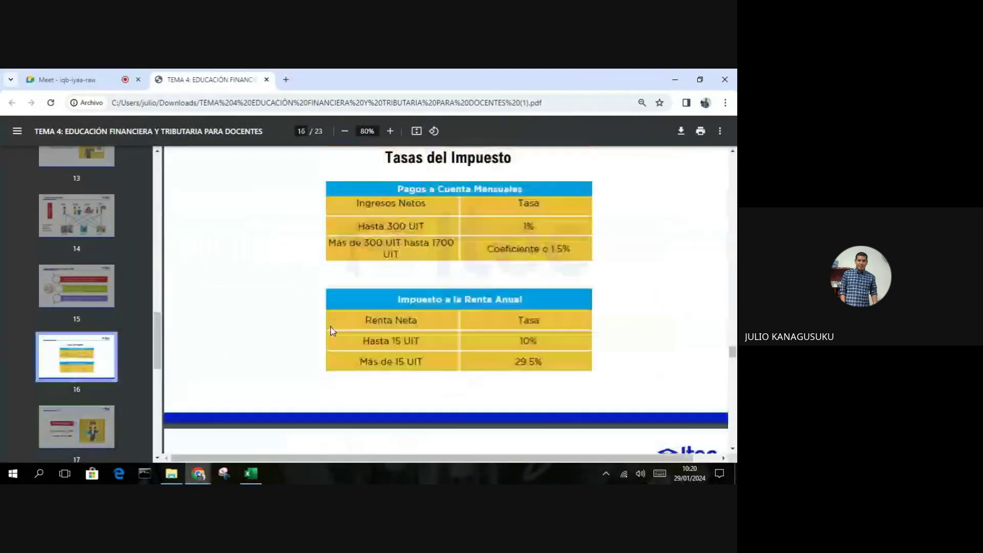
pyautogui.scroll(1, 330, 330)
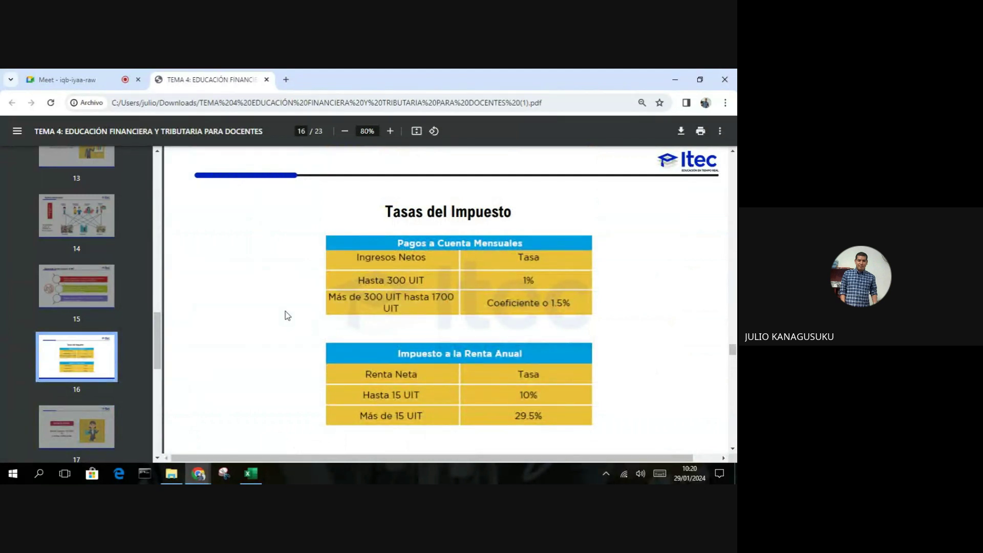
pyautogui.scroll(5, 287, 315)
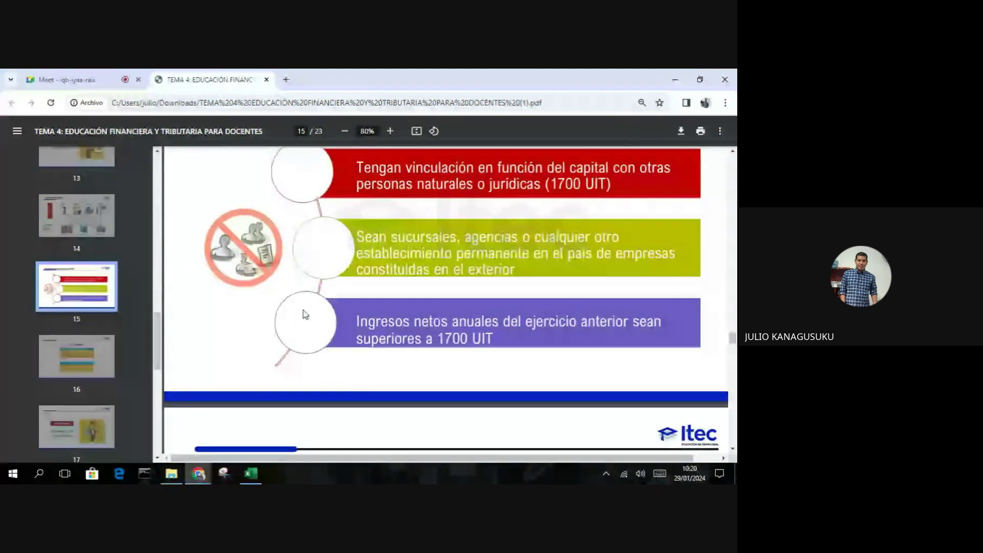
pyautogui.scroll(1, 305, 314)
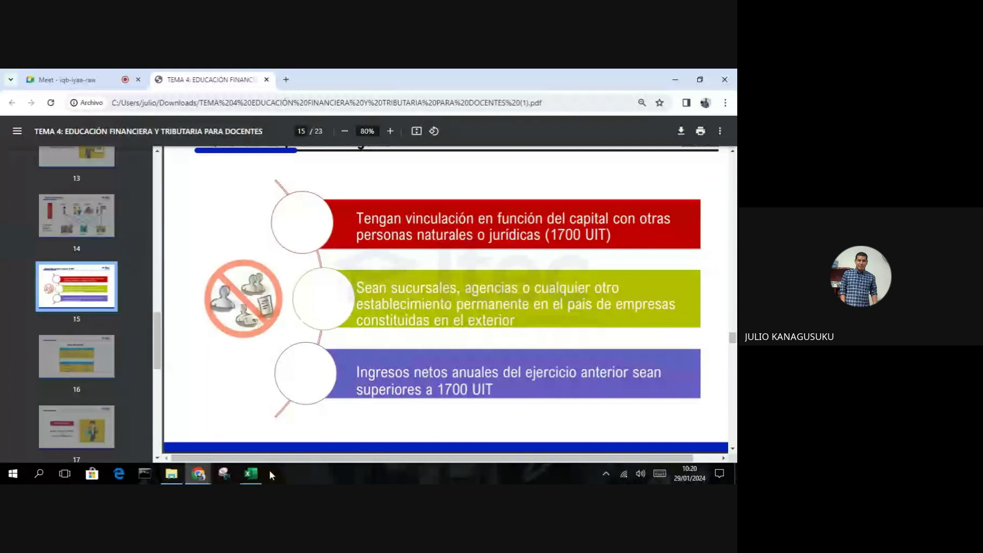
# Step: Return to the Excel workbook and enter the heading DECLARACIONN ANUAL DE IMPUESTO in J40, below the monthly declaration
pyautogui.click(250, 474)
pyautogui.click(469, 408)
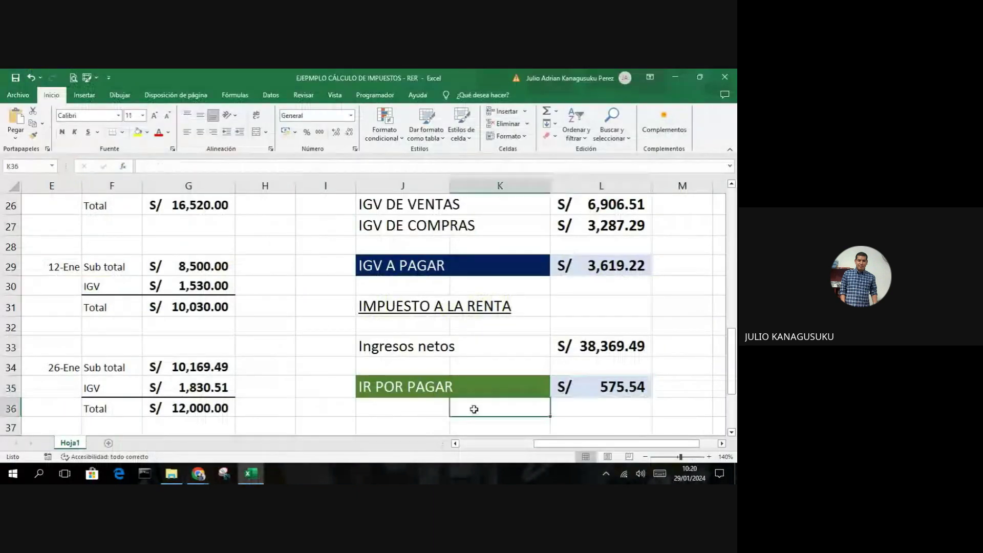
pyautogui.scroll(-2, 470, 407)
pyautogui.click(417, 366)
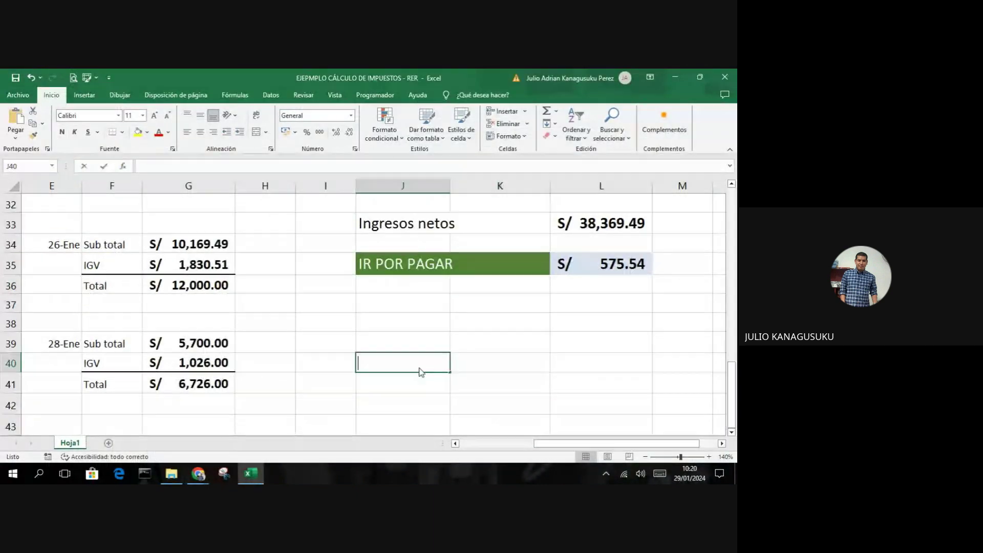
pyautogui.write('DECLARACIONN AN')
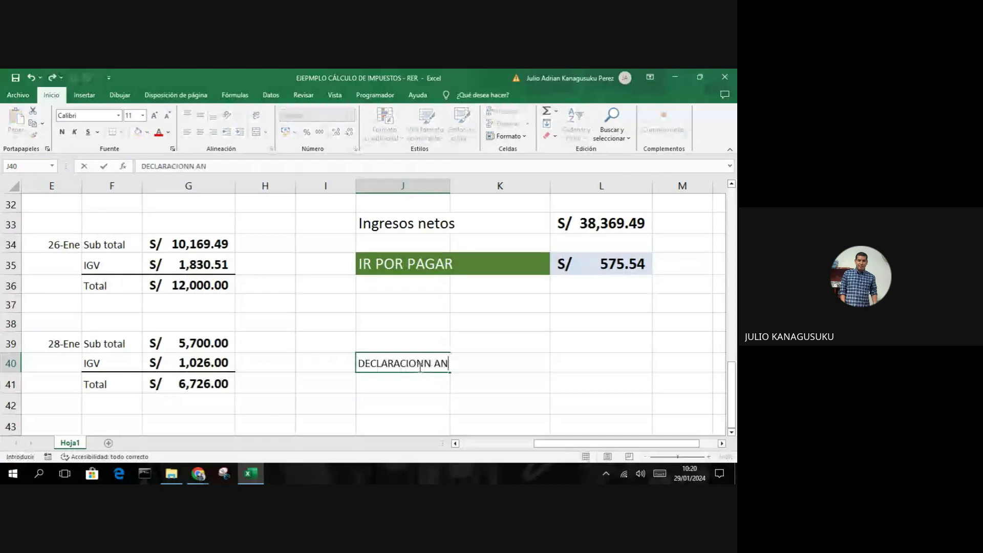
pyautogui.write('UAL DE IMPUESTO')
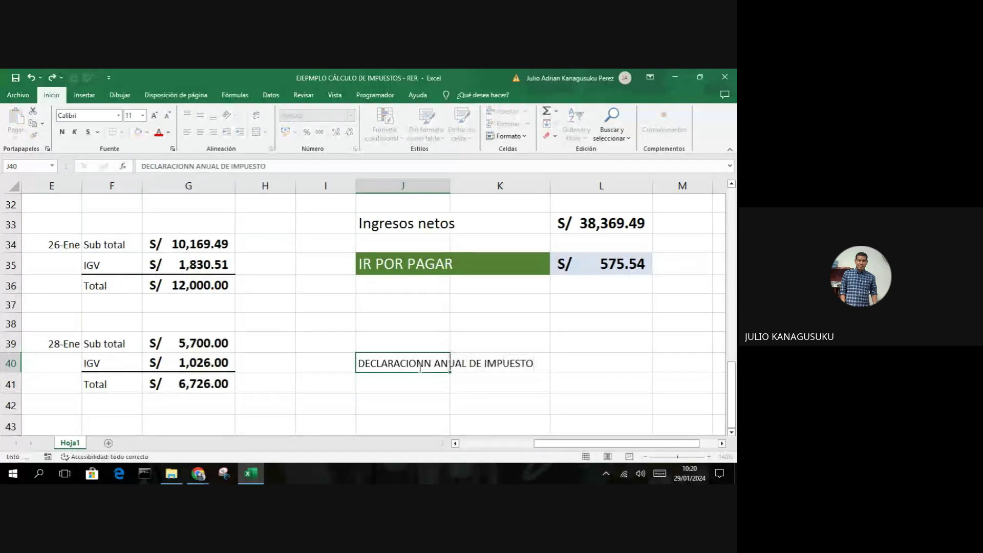
pyautogui.press('Return')
# Step: Fill the annual declaration heading cells J40:K40 with yellow and make the heading text in J40 bold
pyautogui.moveTo(419, 367); pyautogui.dragTo(474, 363)
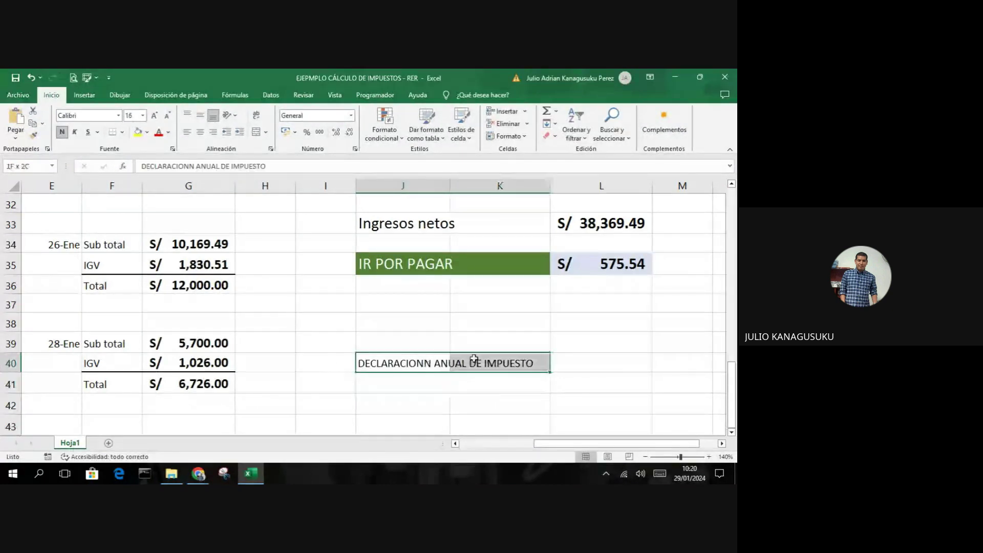
pyautogui.click(138, 132)
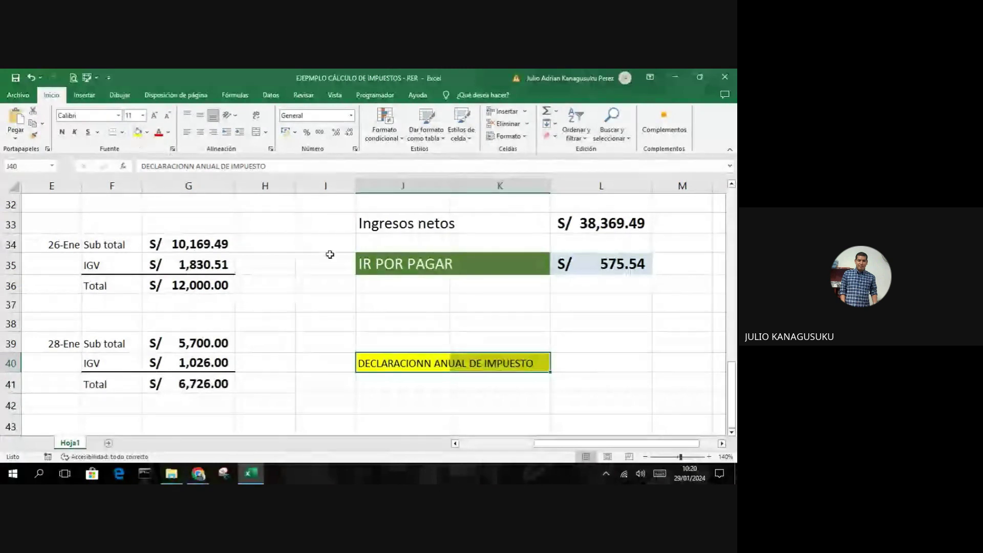
pyautogui.click(545, 340)
pyautogui.click(407, 364)
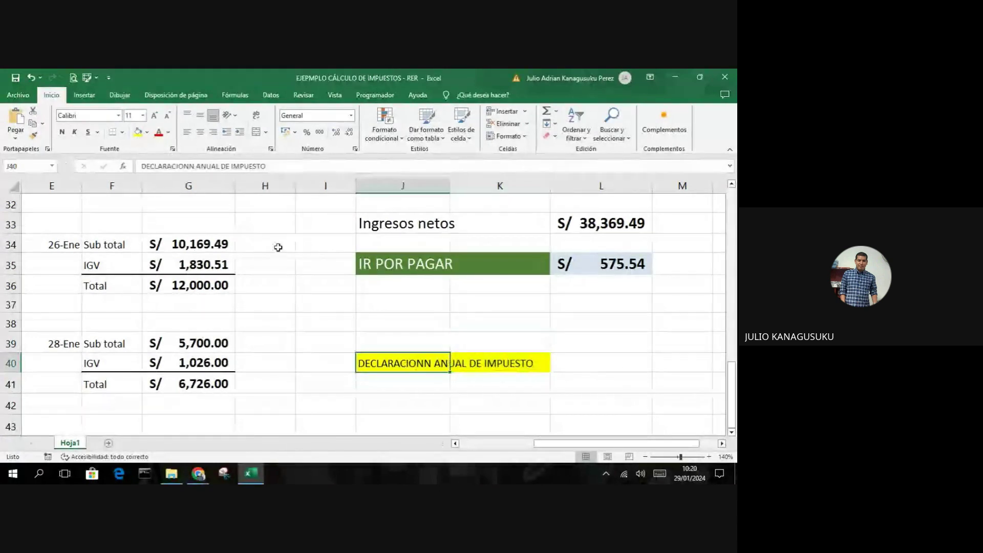
pyautogui.click(61, 132)
pyautogui.click(453, 407)
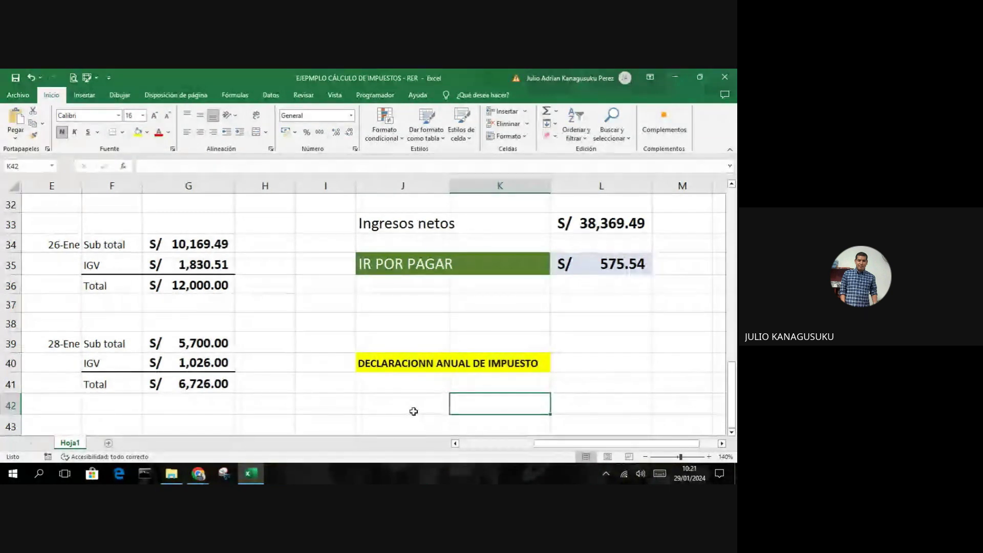
# Step: Review the DECLARACIÓN MENSUAL DE IMPUESTOS block, highlighting I26:L34, and compare it with the annual declaration heading in J40:K40
pyautogui.scroll(4, 404, 399)
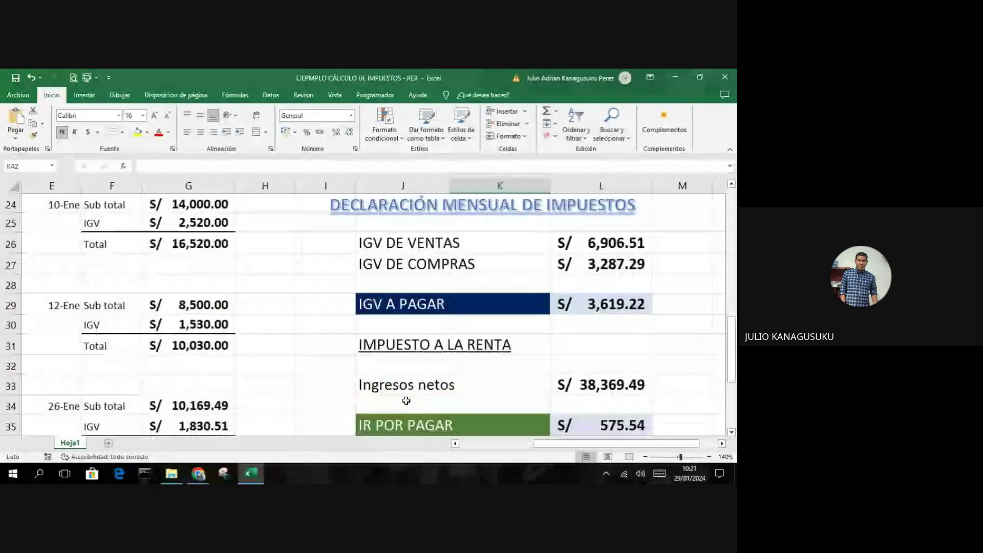
pyautogui.scroll(-1, 392, 332)
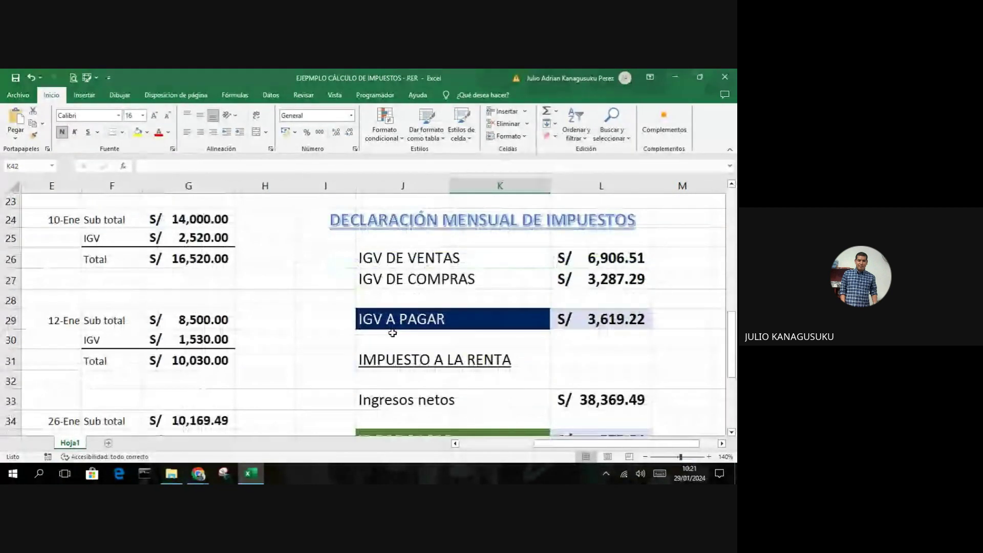
pyautogui.scroll(-1, 392, 332)
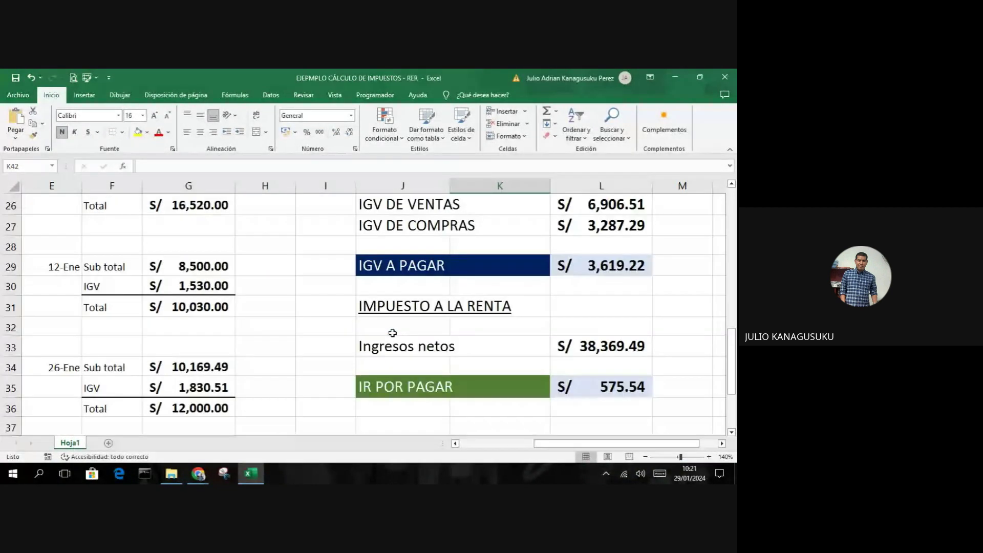
pyautogui.scroll(1, 392, 333)
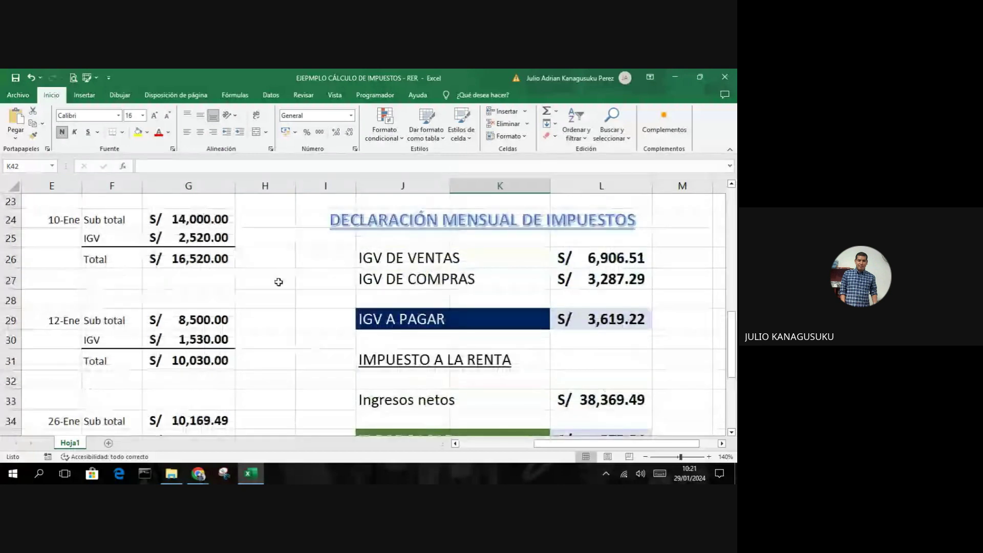
pyautogui.moveTo(324, 251)
pyautogui.mouseDown()
pyautogui.moveTo(496, 279)
pyautogui.moveTo(586, 417)
pyautogui.mouseUp()
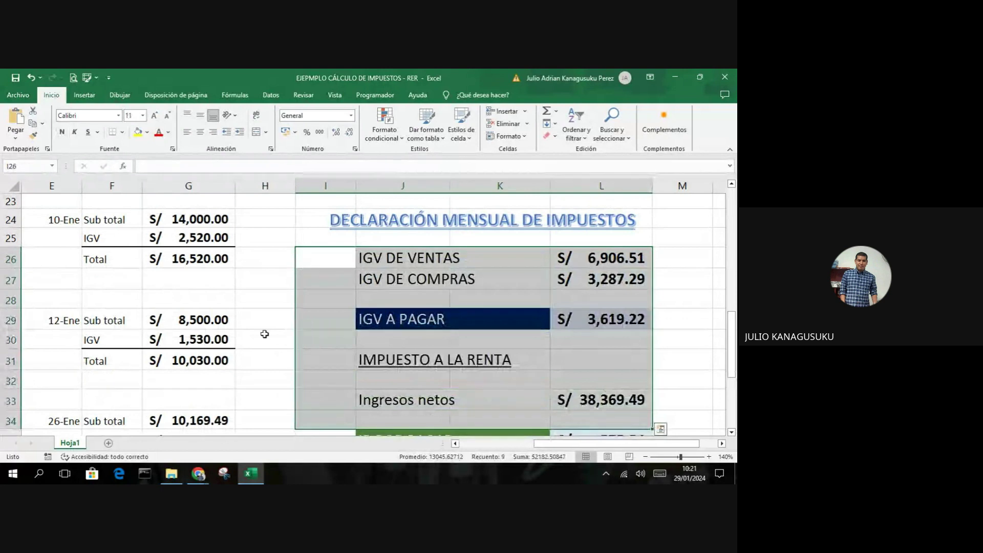
pyautogui.scroll(-1, 410, 329)
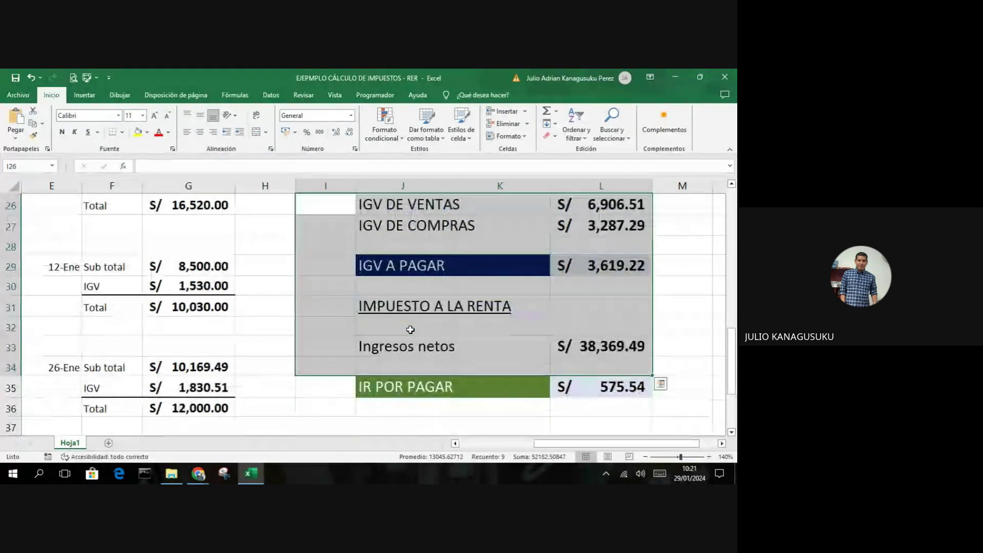
pyautogui.scroll(-3, 410, 330)
pyautogui.moveTo(409, 304); pyautogui.dragTo(494, 306)
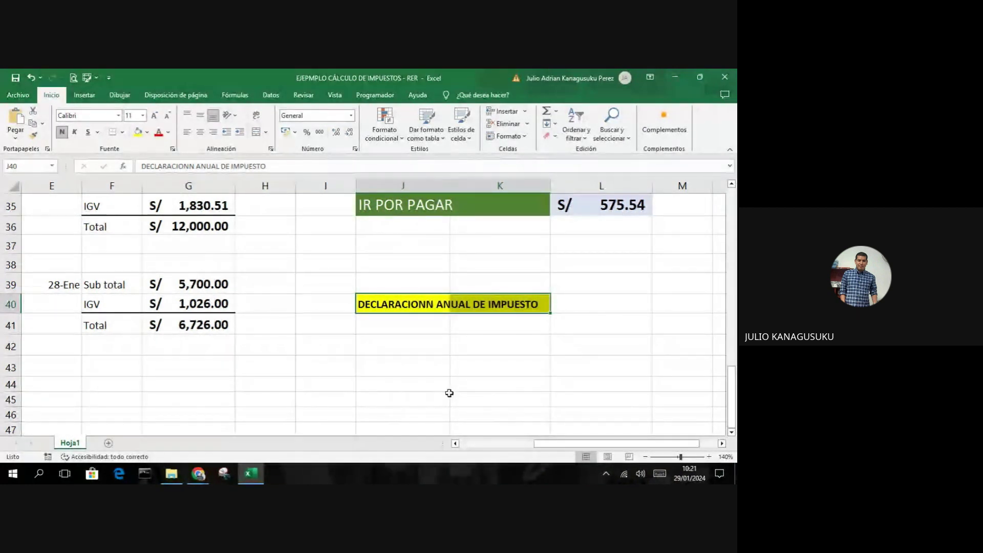
pyautogui.scroll(3, 449, 393)
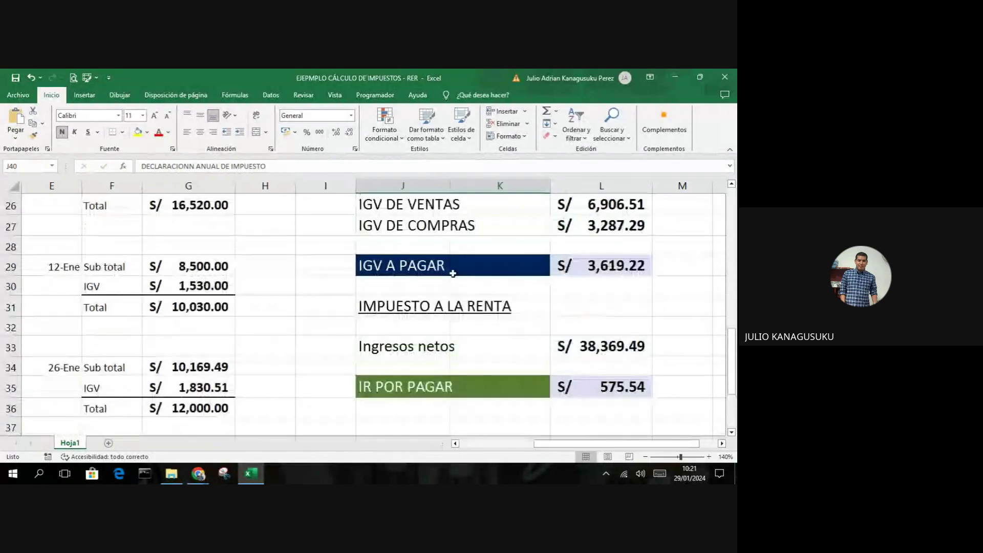
# Step: Review the monthly declaration's IGV and income tax figures, highlighting the IGV amounts in L26:L29
pyautogui.moveTo(453, 273); pyautogui.dragTo(487, 414)
pyautogui.click(475, 419)
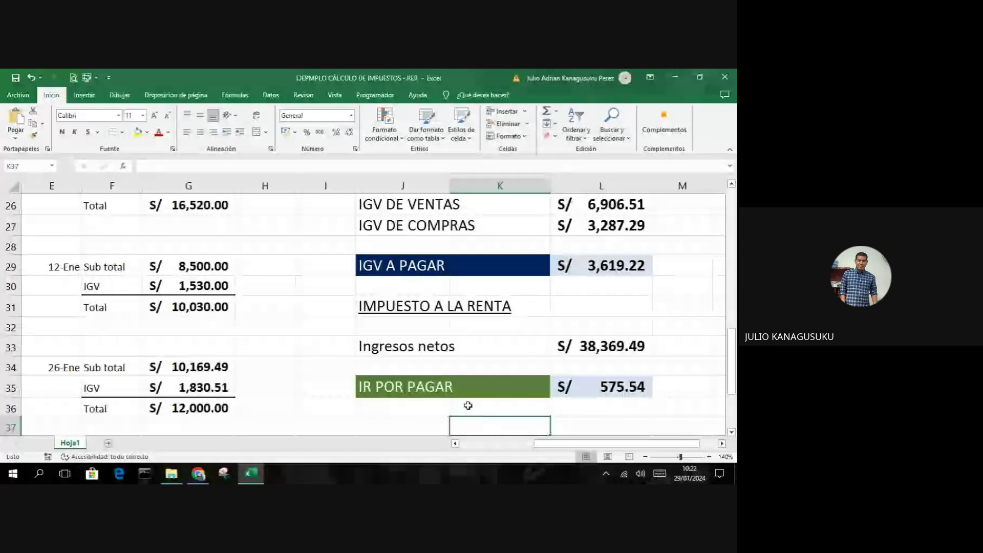
pyautogui.scroll(1, 476, 420)
pyautogui.moveTo(601, 258); pyautogui.dragTo(607, 319)
pyautogui.scroll(-1, 598, 368)
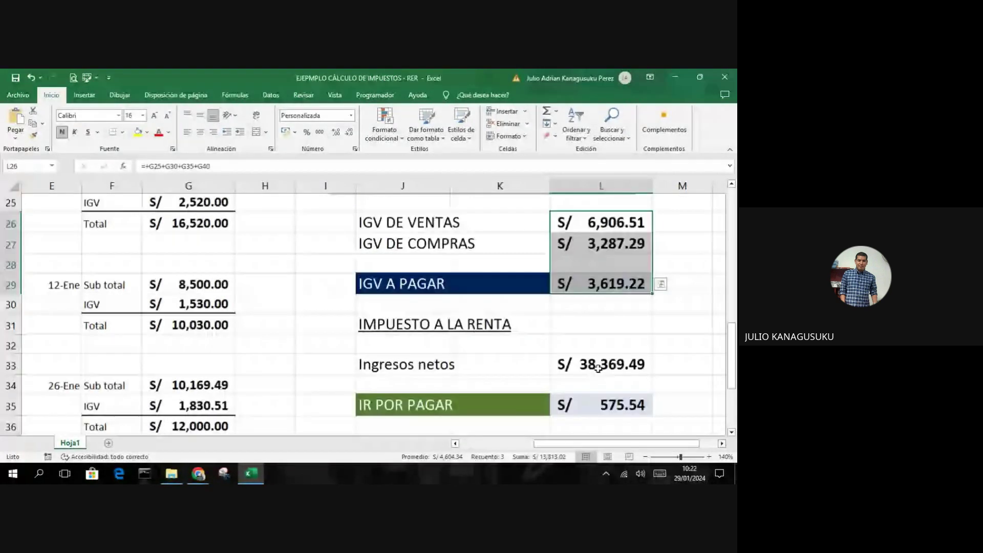
pyautogui.scroll(-1, 598, 367)
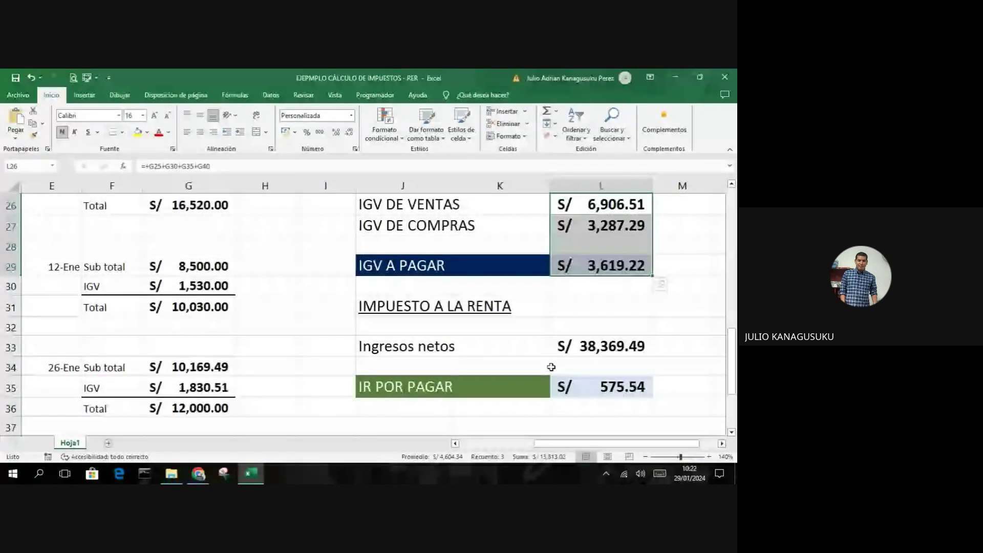
pyautogui.scroll(1, 551, 367)
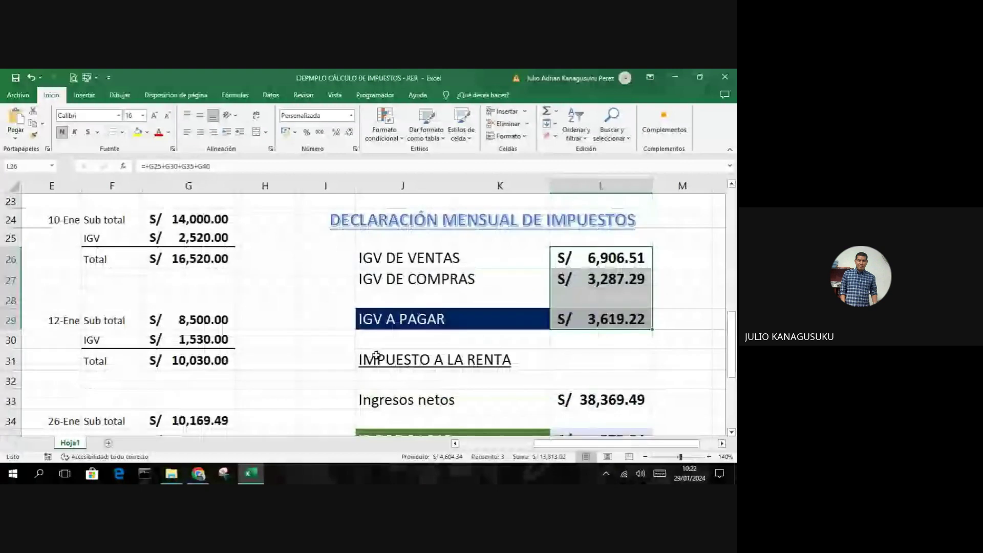
pyautogui.click(348, 361)
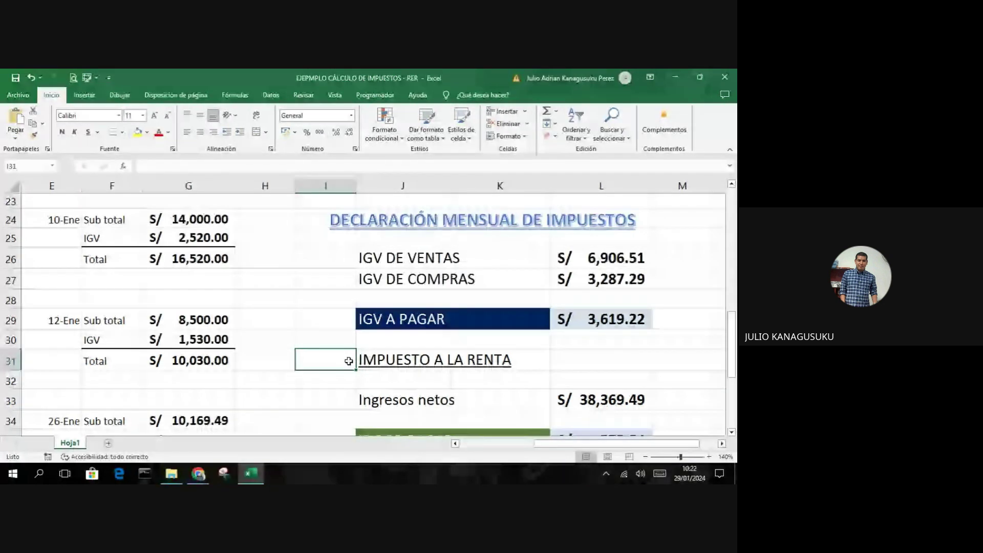
pyautogui.scroll(-1, 461, 364)
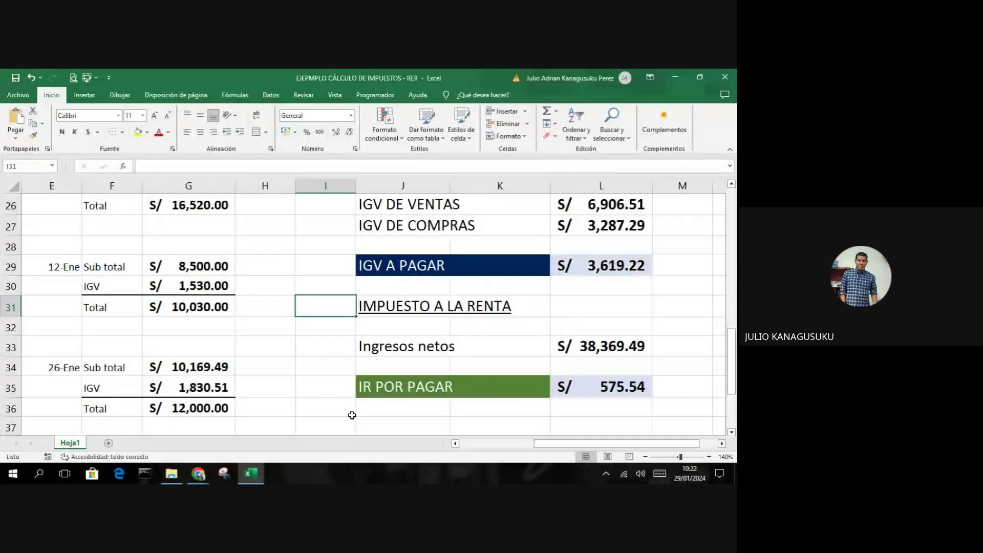
pyautogui.click(198, 473)
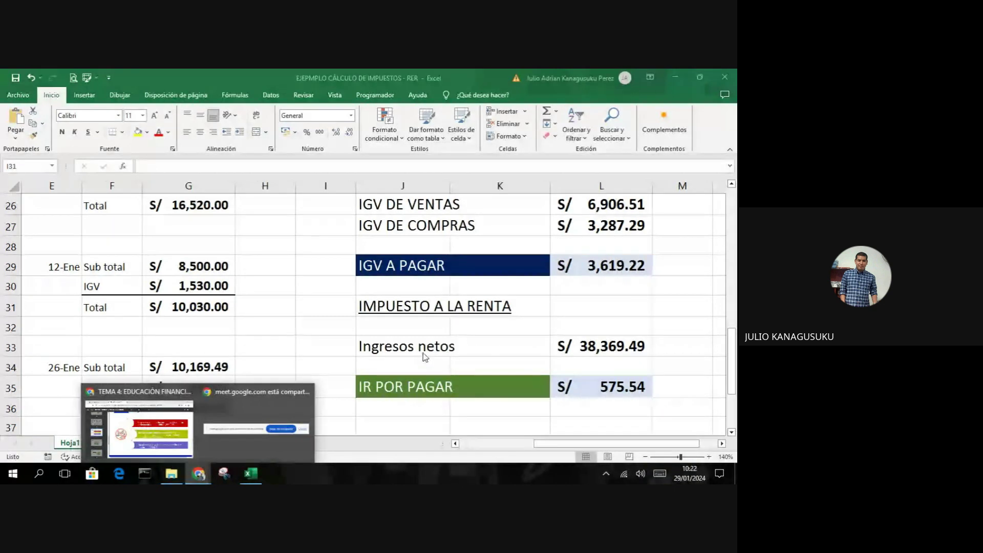
pyautogui.click(501, 338)
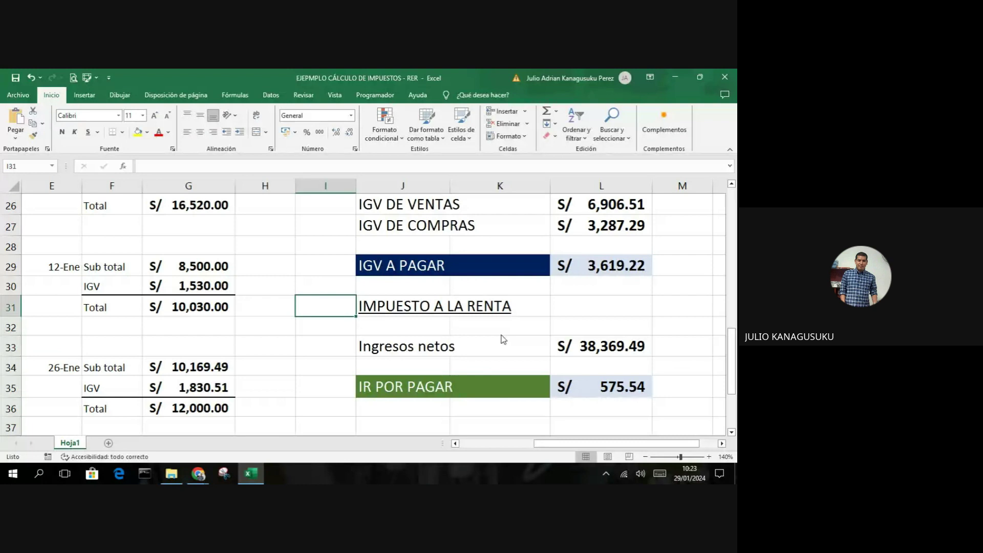
# Step: Replace the IGV DE VENTAS amount in L26 with 3200 and the IGV DE COMPRAS amount in L27 with 4500
pyautogui.scroll(1, 676, 364)
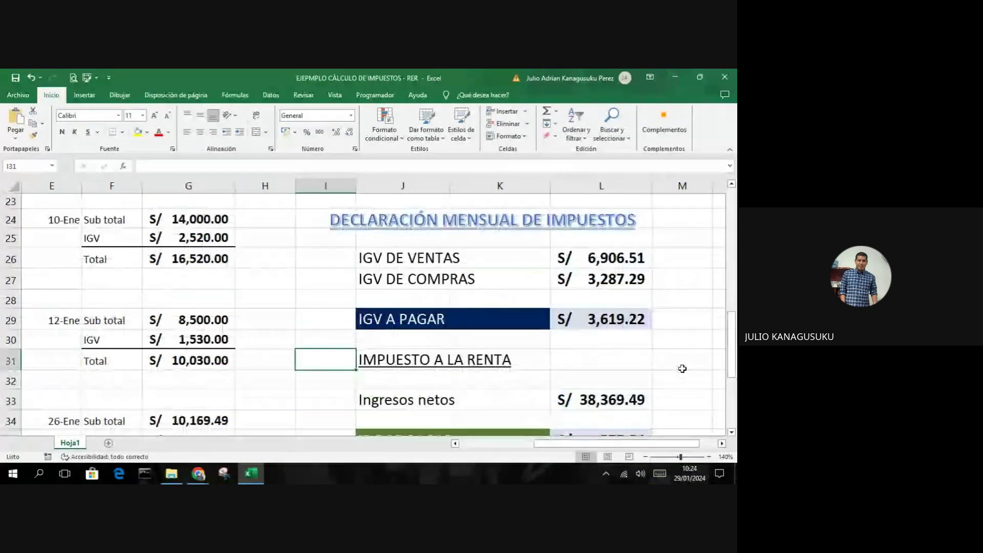
pyautogui.click(615, 261)
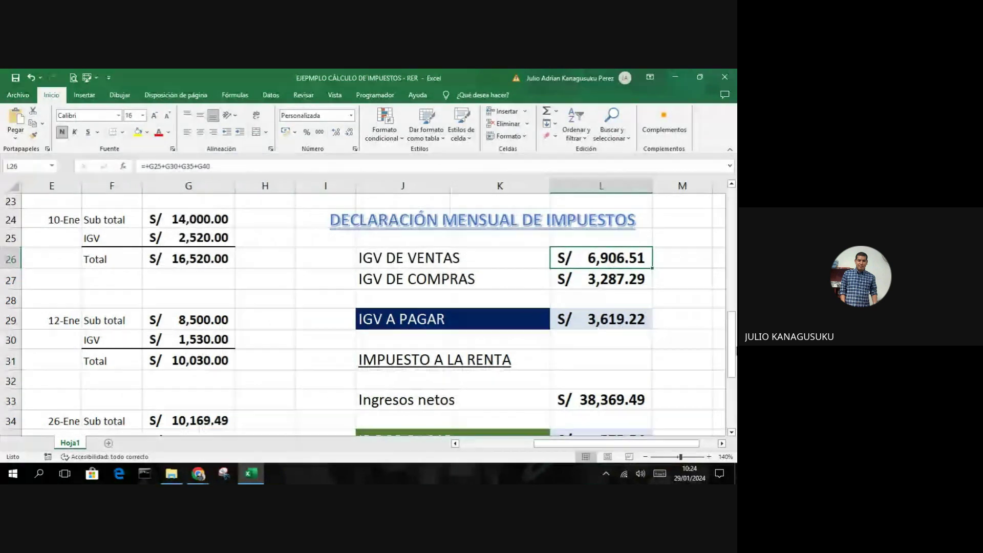
pyautogui.press('Delete')
pyautogui.write('3200')
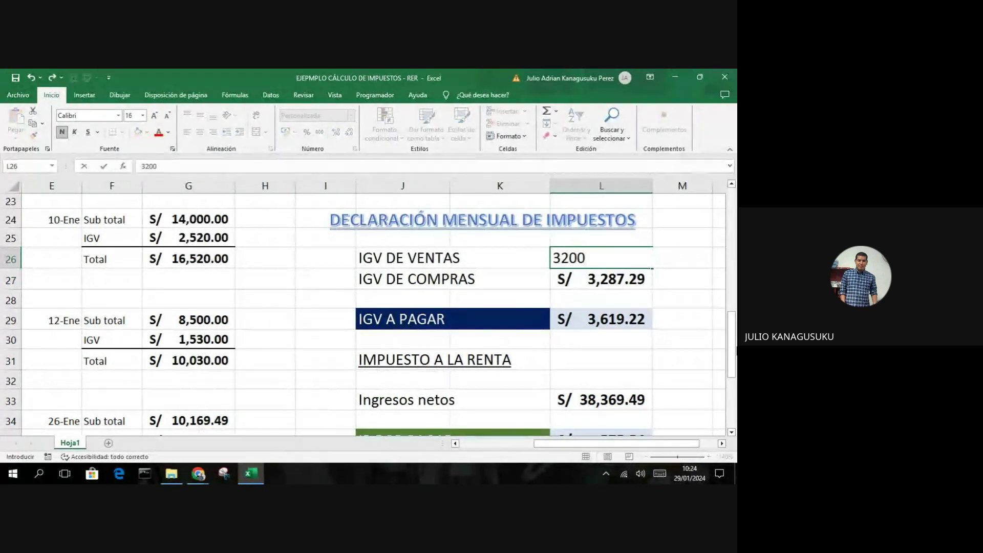
pyautogui.press('Return')
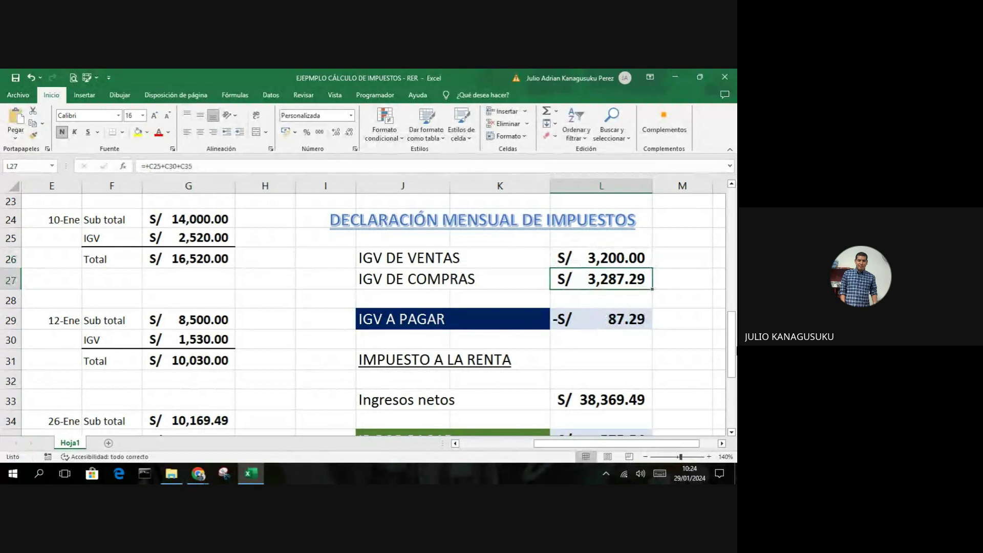
pyautogui.write('4500')
pyautogui.press('Return')
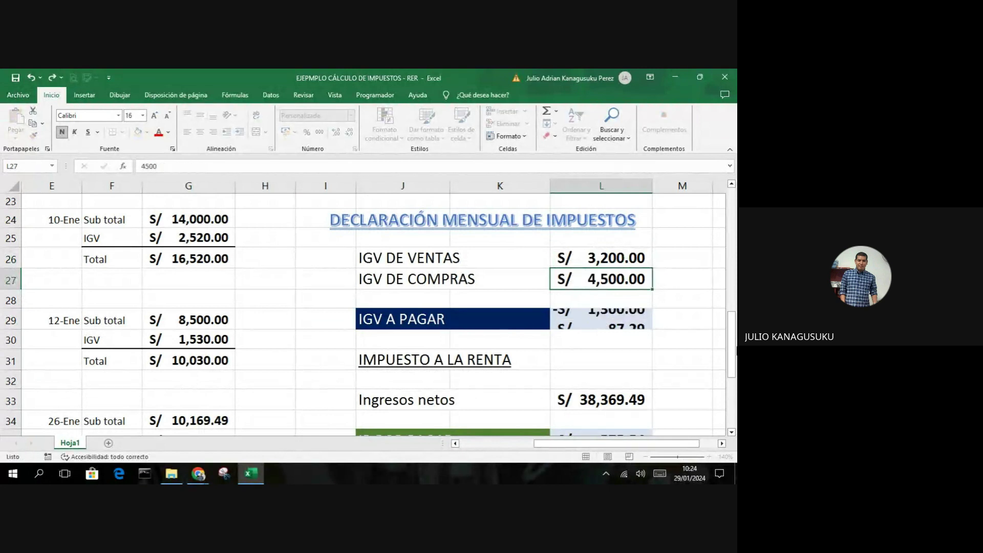
pyautogui.scroll(-1, 601, 297)
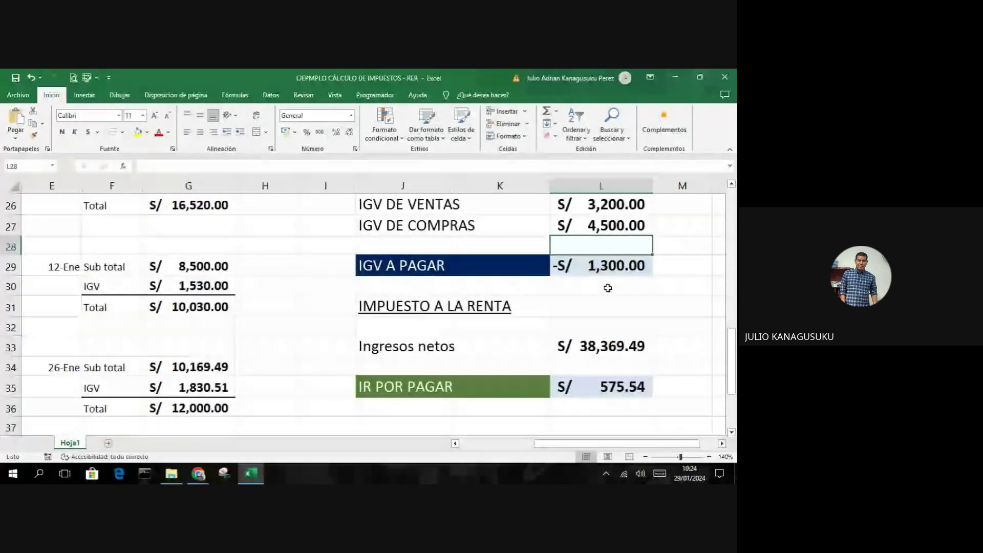
pyautogui.scroll(1, 602, 296)
pyautogui.scroll(1, 602, 297)
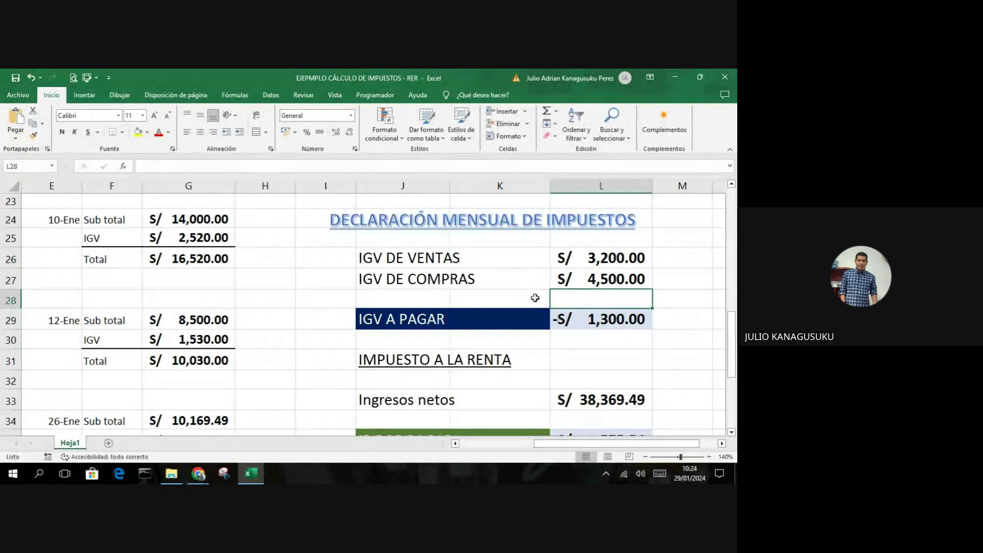
# Step: Enter the label CRÉDITO FISCAL in M29, beside the IGV A PAGAR amount
pyautogui.click(643, 448)
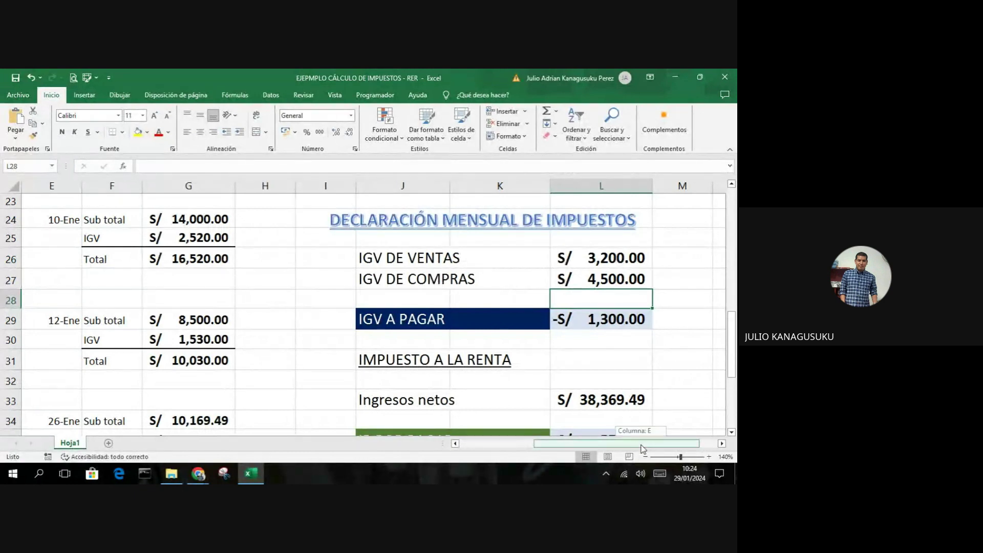
pyautogui.moveTo(643, 449); pyautogui.dragTo(676, 449)
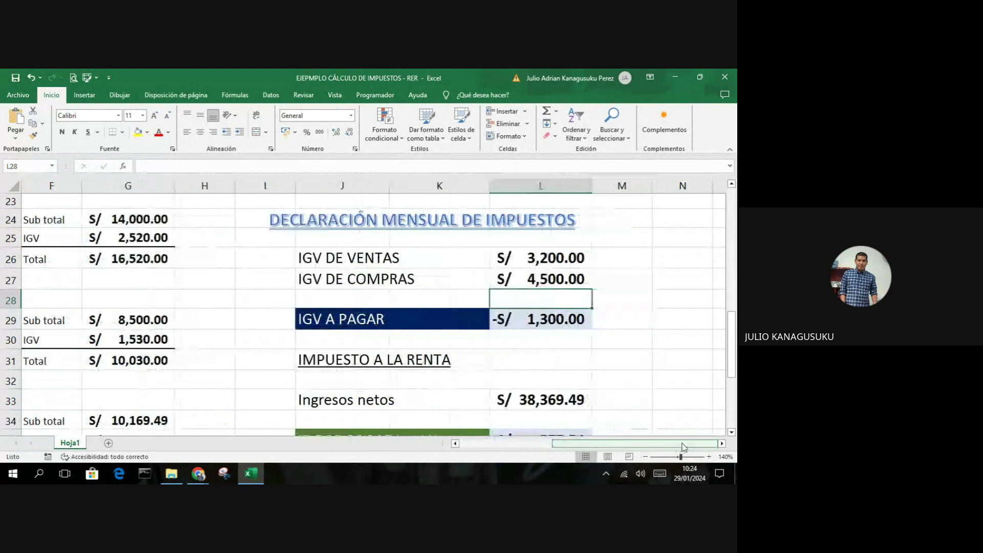
pyautogui.click(722, 444)
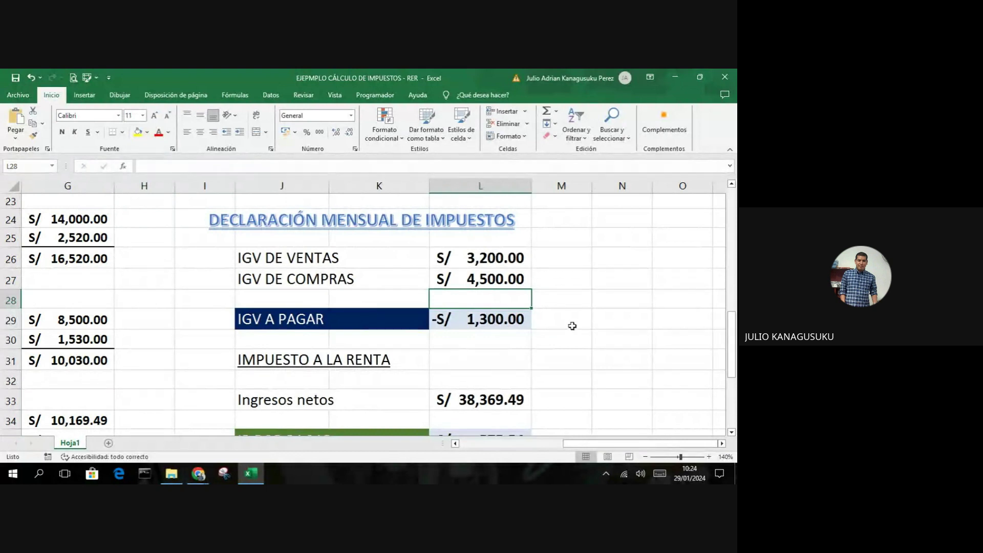
pyautogui.click(572, 325)
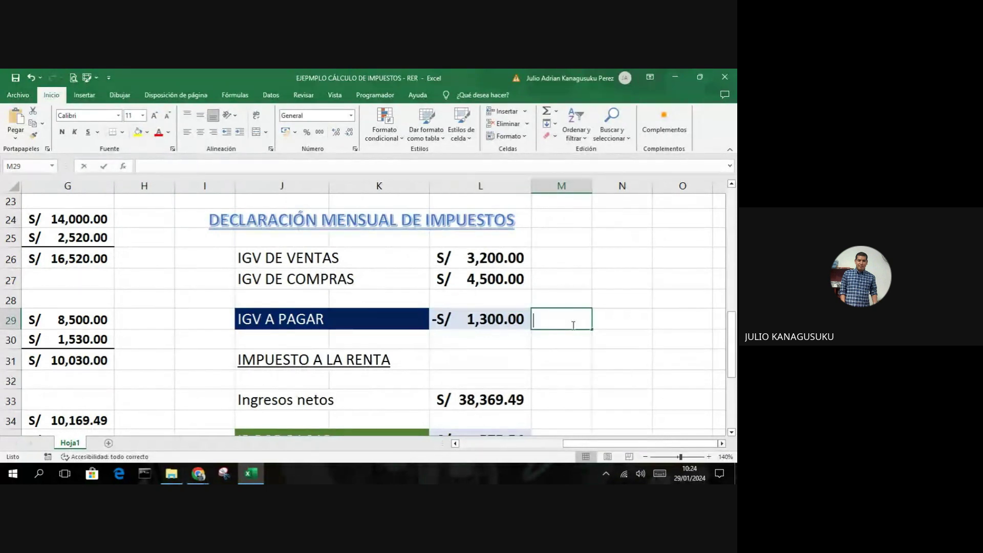
pyautogui.write('CRÉDITO')
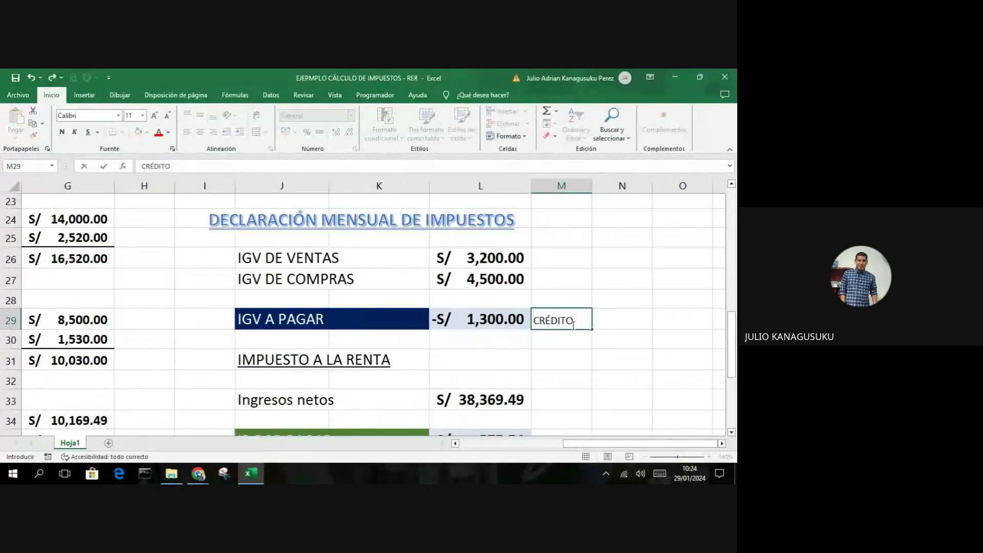
pyautogui.write(' FISCAL')
pyautogui.press('Return')
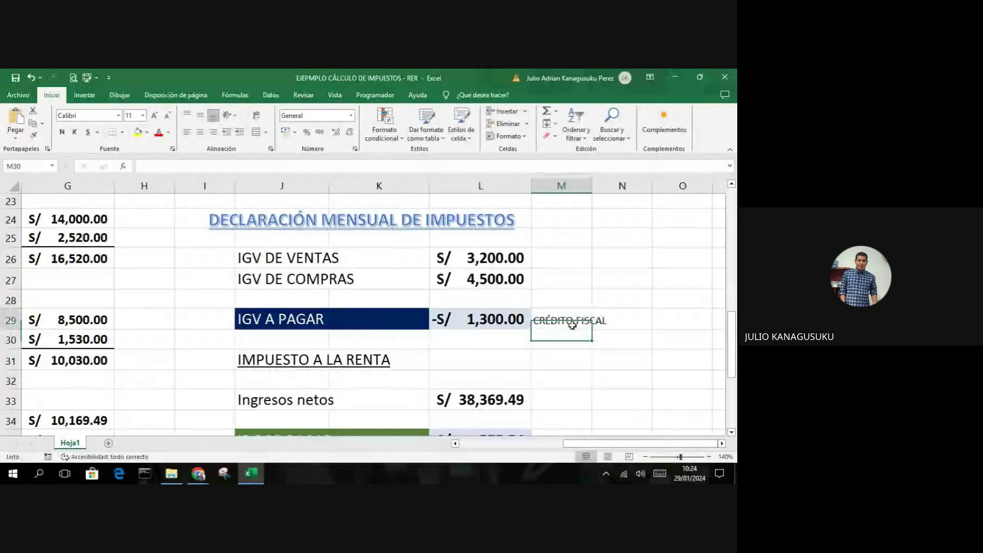
# Step: Fill the CRÉDITO FISCAL cell M29 with yellow, make its text bold, and widen column M to fit the label
pyautogui.click(571, 323)
pyautogui.click(138, 132)
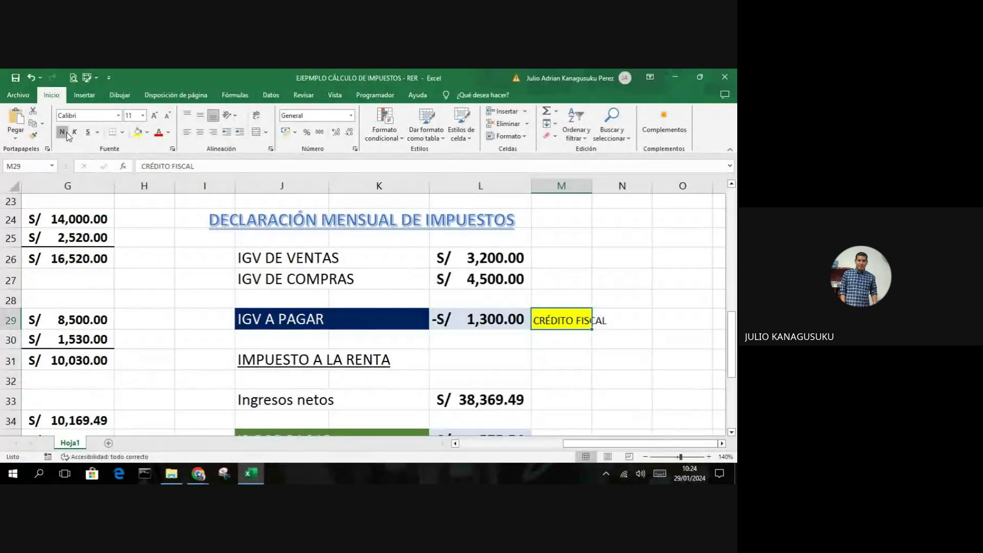
pyautogui.click(67, 133)
pyautogui.click(568, 355)
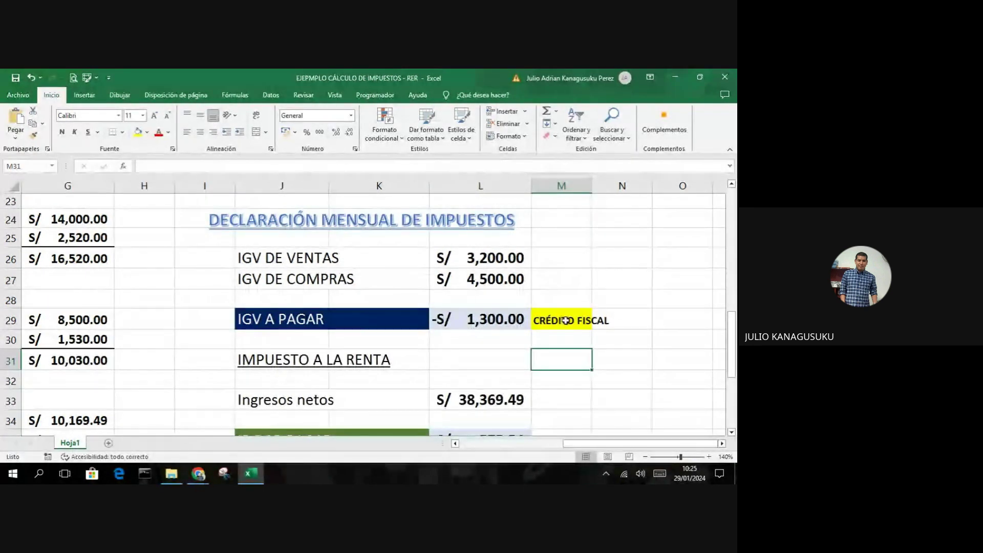
pyautogui.moveTo(594, 189); pyautogui.dragTo(612, 188)
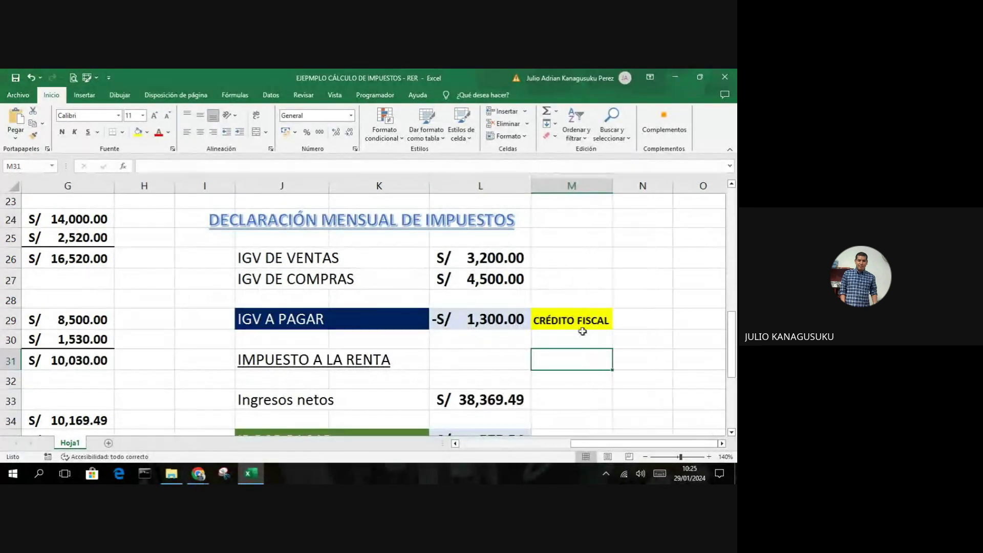
pyautogui.click(579, 336)
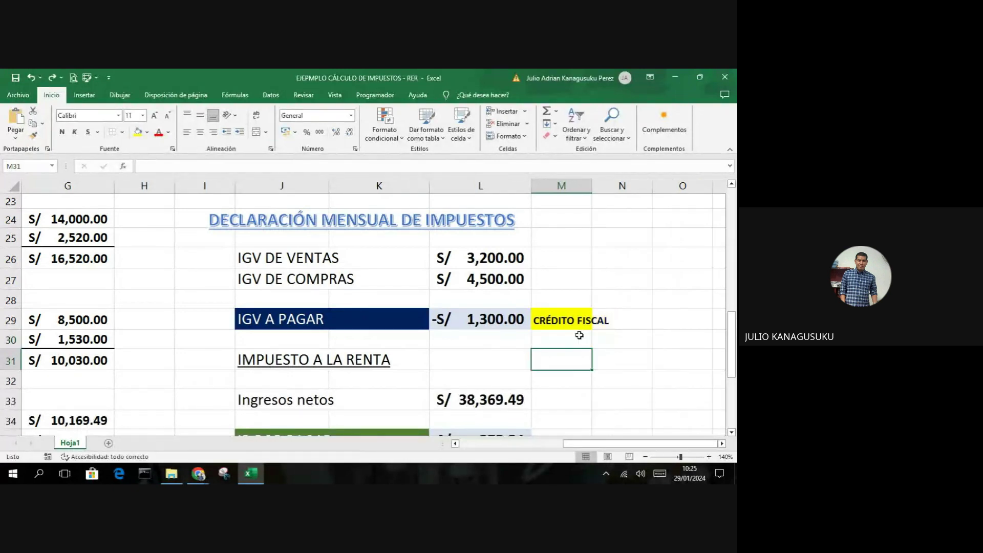
# Step: Undo the CRÉDITO FISCAL label with its formatting and the example IGV amounts entered in L26 and L27
pyautogui.hotkey('ctrl', 'z')
pyautogui.hotkey('ctrl', 'z')
pyautogui.hotkey('ctrl', 'z')
pyautogui.hotkey('ctrl', 'z')
pyautogui.hotkey('ctrl', 'z')
pyautogui.hotkey('ctrl', 'z')
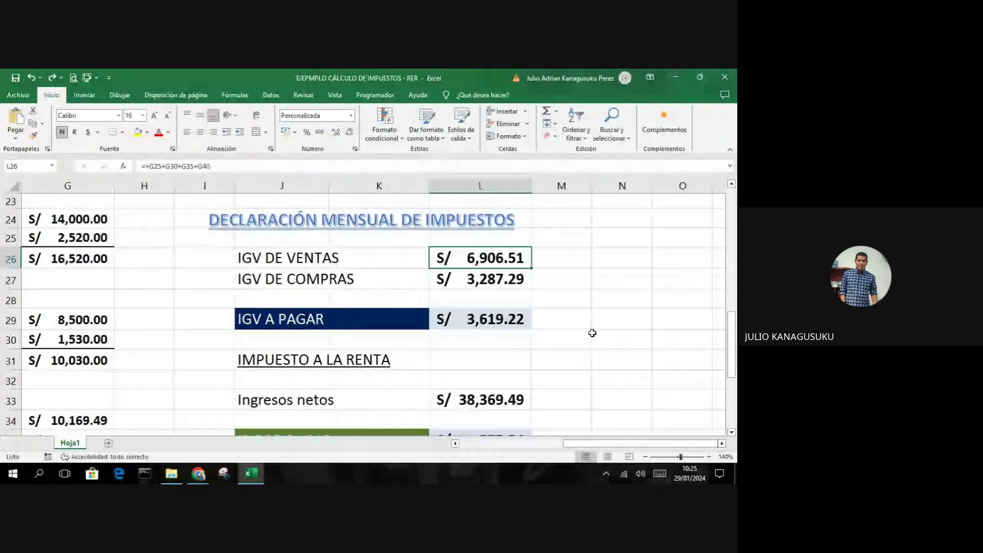
pyautogui.click(2, 338)
pyautogui.rightClick(2, 337)
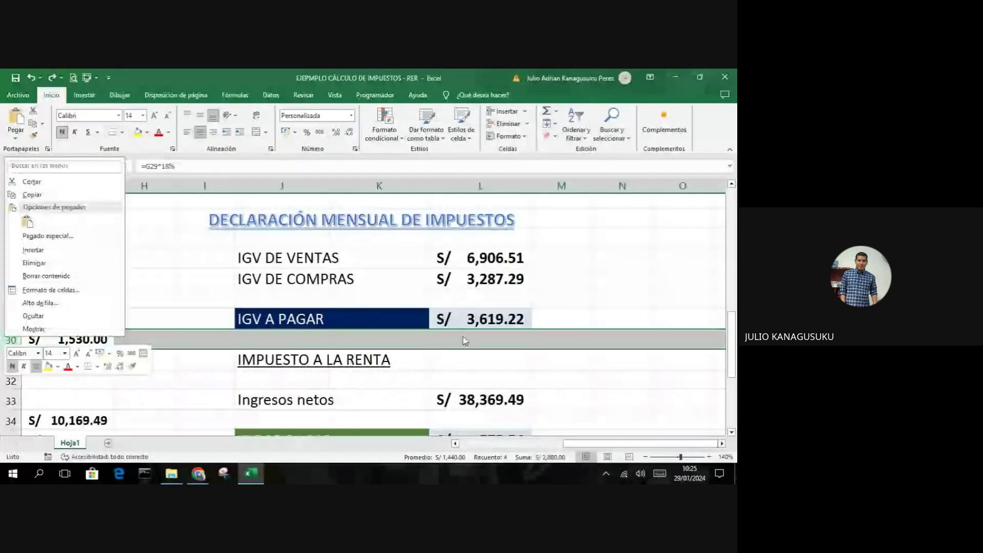
pyautogui.press('Escape')
pyautogui.click(562, 358)
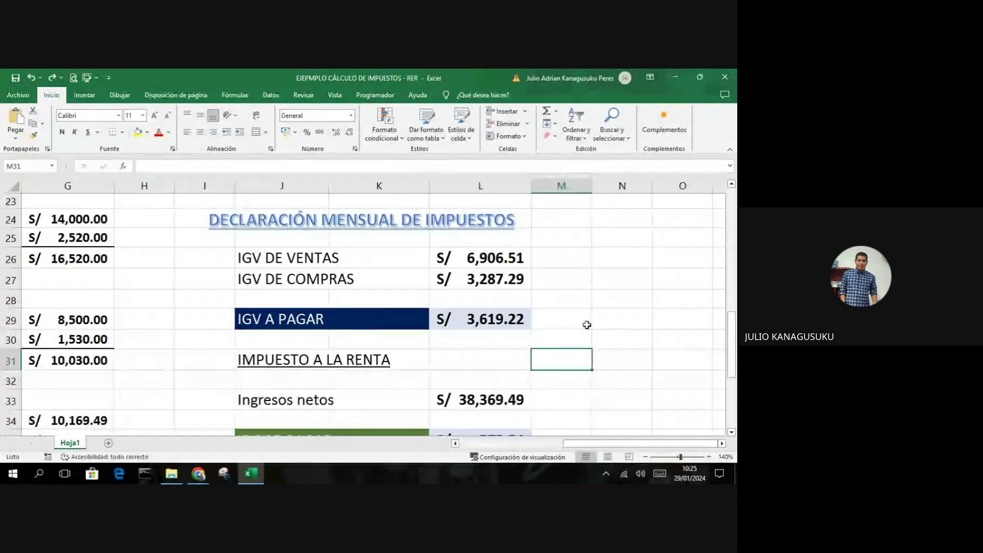
# Step: Enter 1300 in M29, beside the IGV A PAGAR amount
pyautogui.click(587, 324)
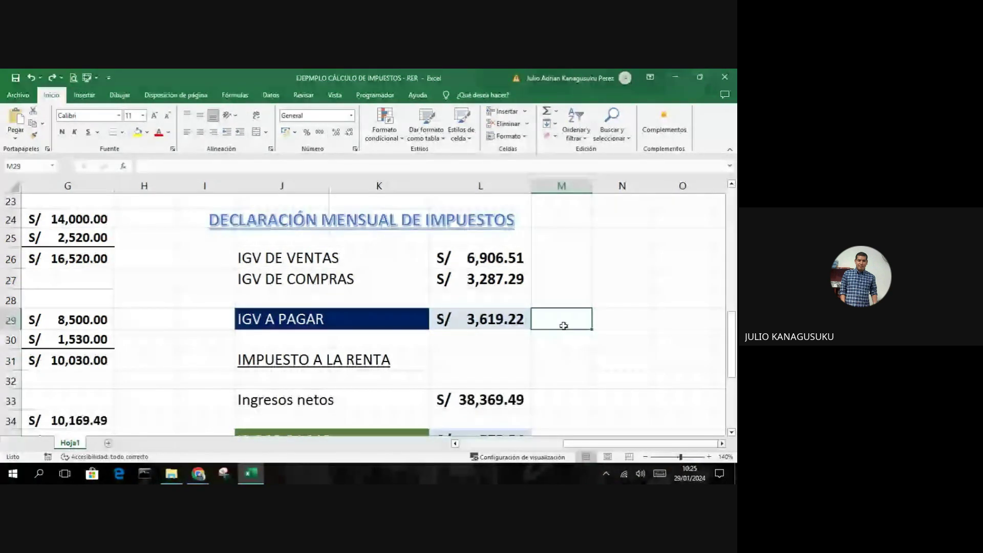
pyautogui.write('1300')
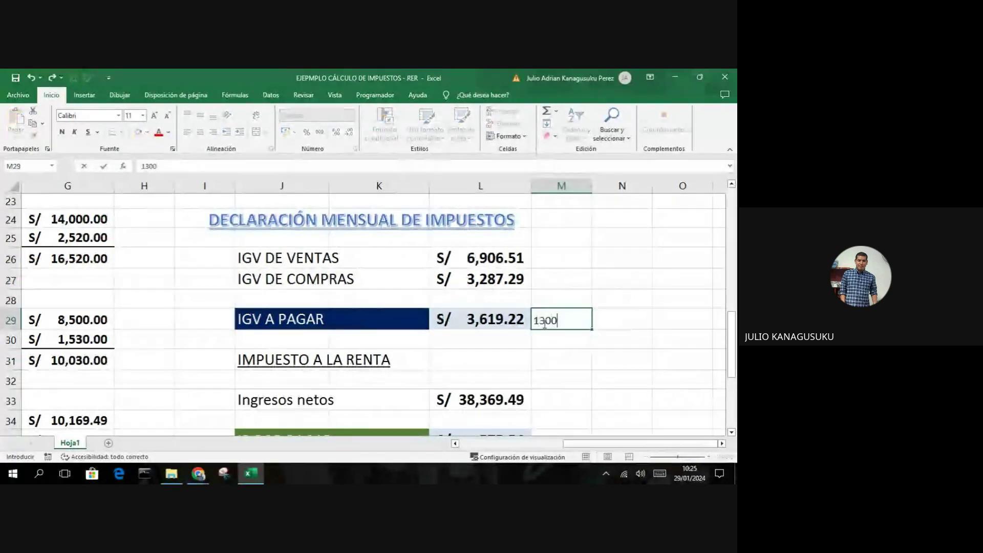
pyautogui.press('Return')
# Step: Copy the formatting of L29 onto M29 and autofit the width of column M
pyautogui.click(481, 320)
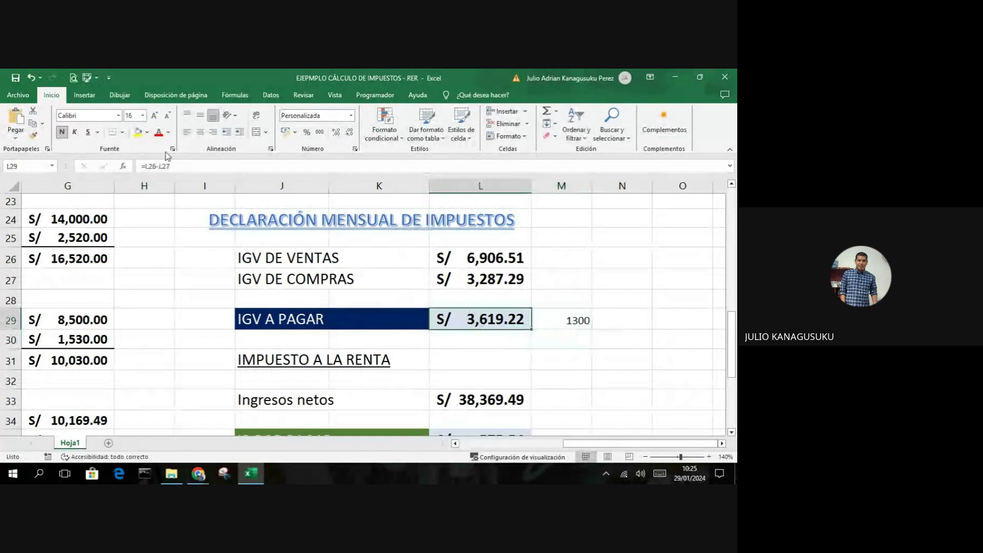
pyautogui.click(34, 135)
pyautogui.click(560, 320)
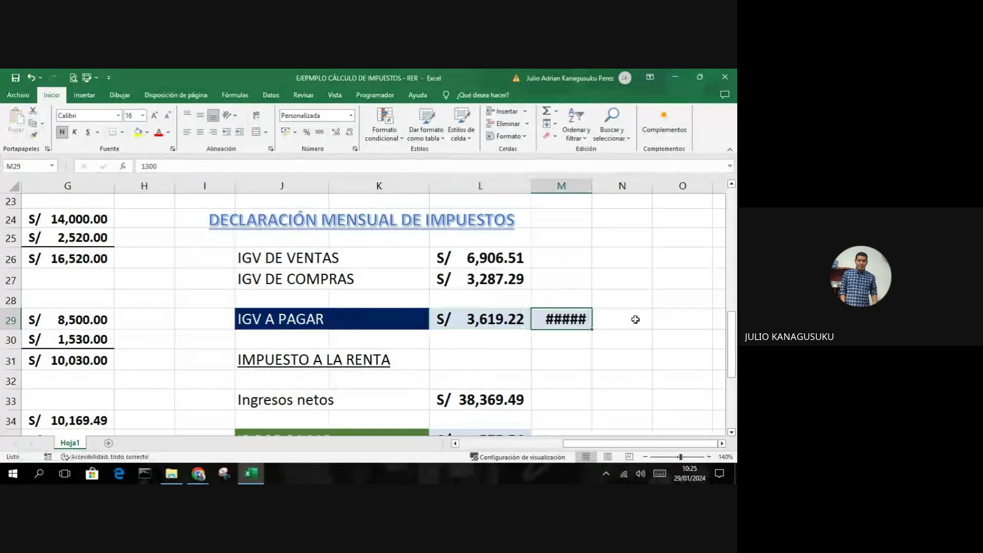
pyautogui.doubleClick(592, 186)
# Step: Calculate in N29 the IGV A PAGAR amount in L29 minus the 1,300 credit in M29
pyautogui.click(645, 316)
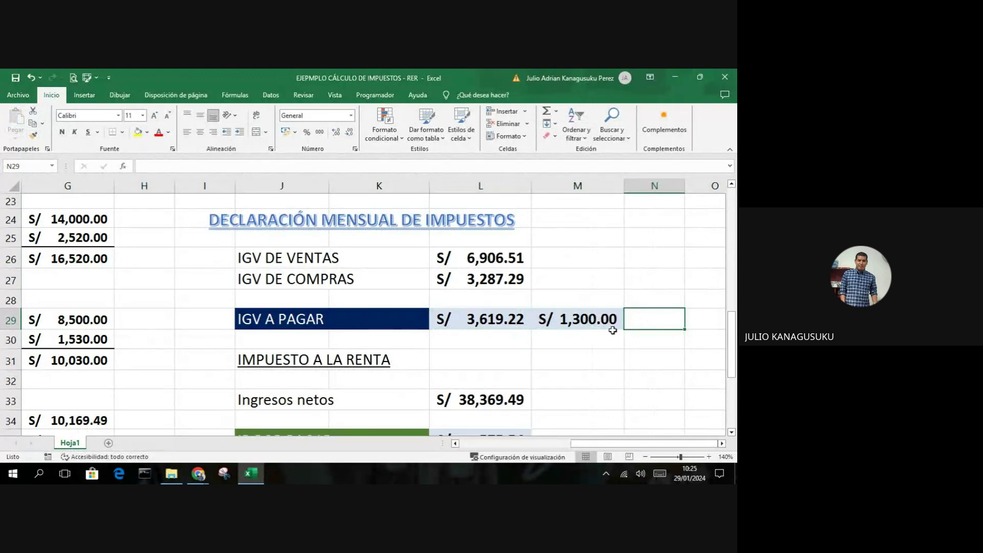
pyautogui.write('=')
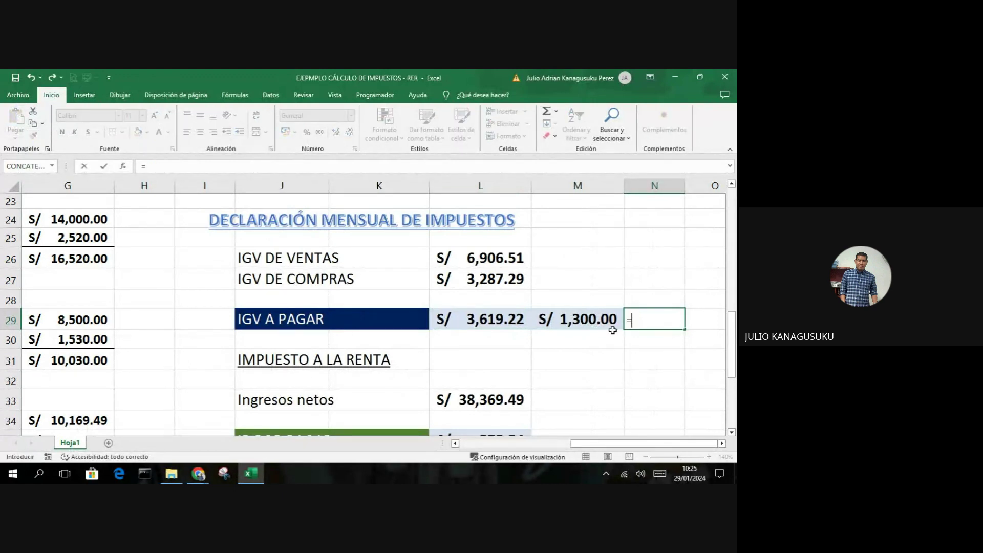
pyautogui.click(489, 321)
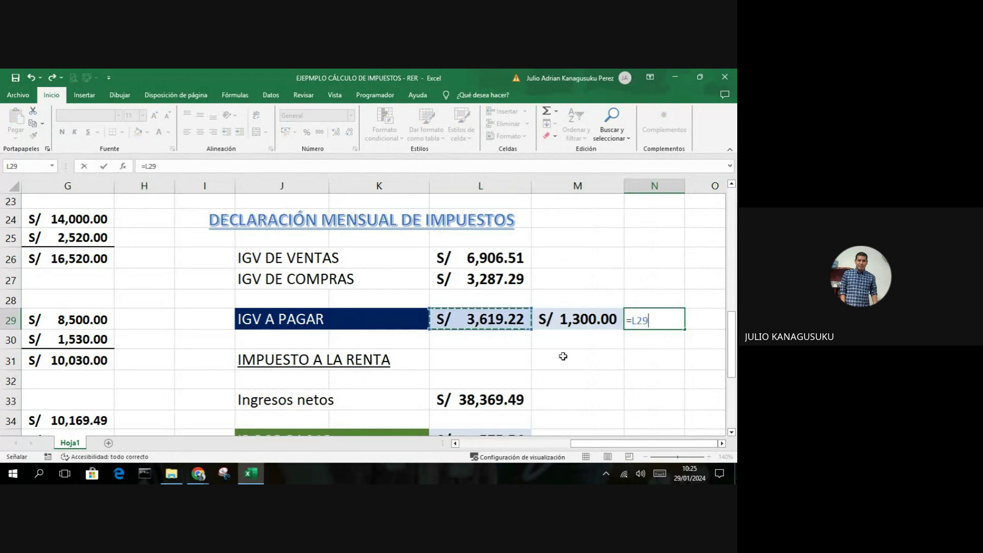
pyautogui.write('-')
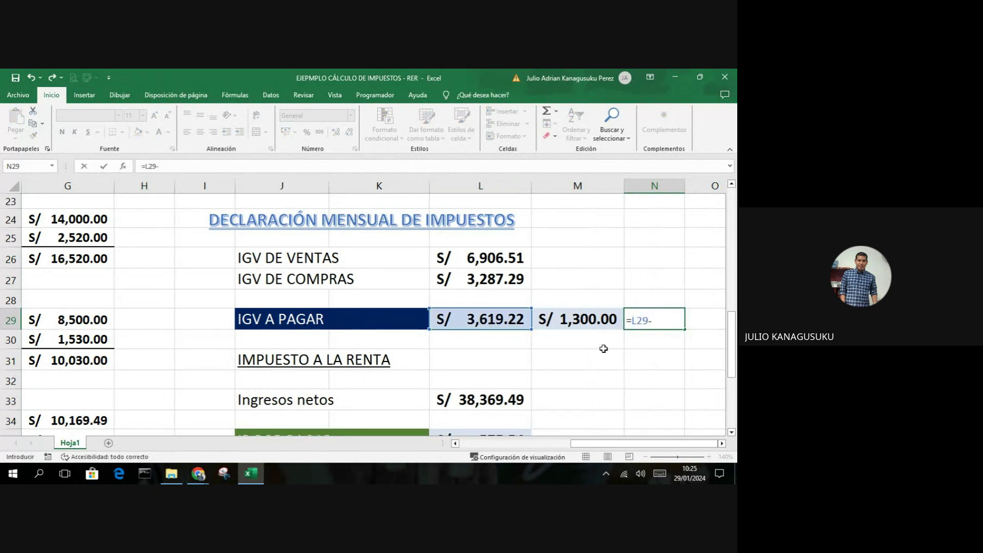
pyautogui.click(595, 321)
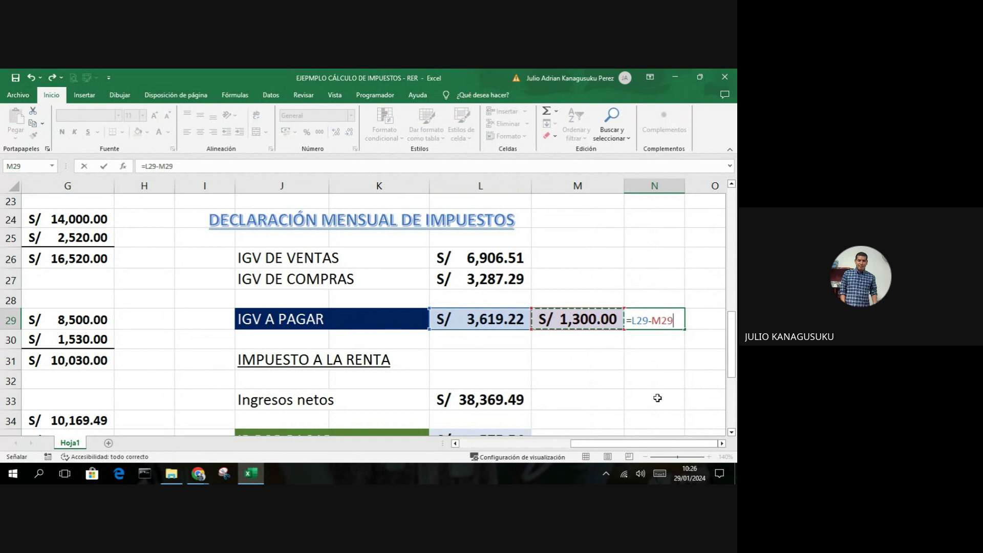
pyautogui.press('Return')
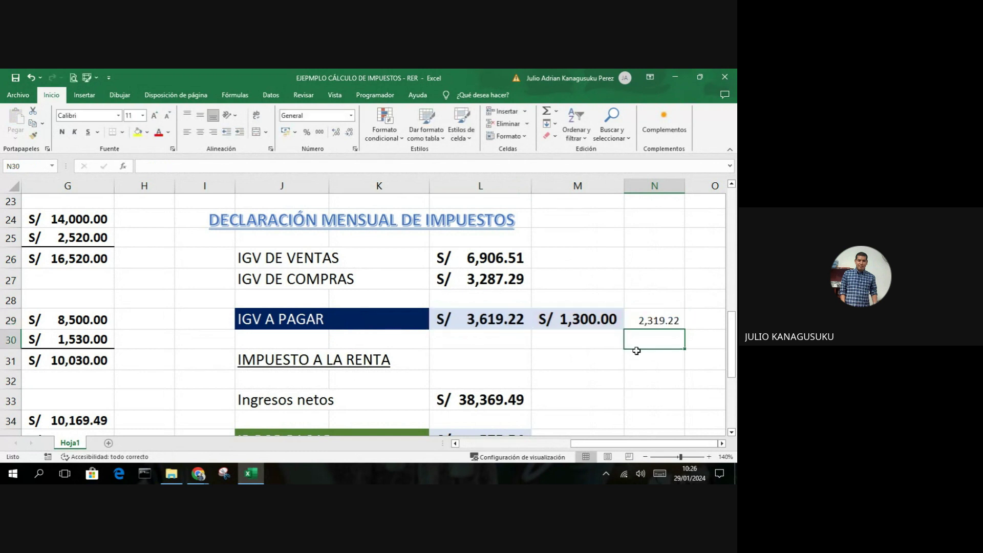
# Step: Copy the formatting of M29 onto N29 and autofit the width of column N
pyautogui.click(637, 319)
pyautogui.click(587, 320)
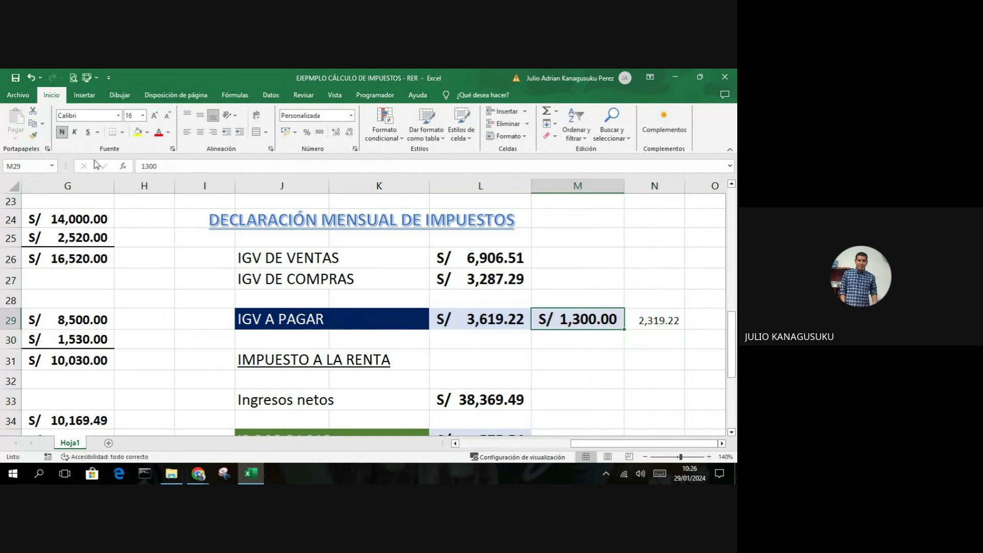
pyautogui.click(33, 136)
pyautogui.click(656, 320)
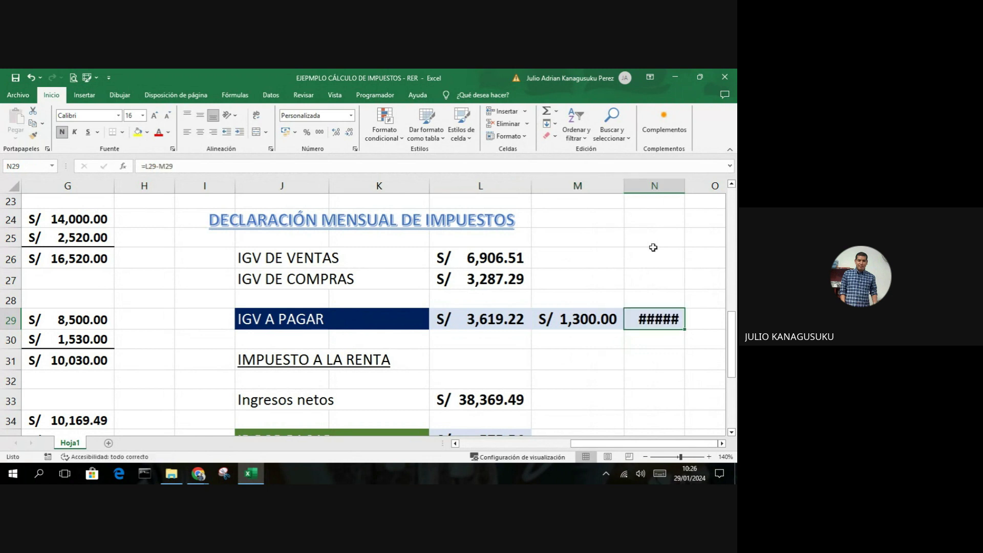
pyautogui.doubleClick(685, 186)
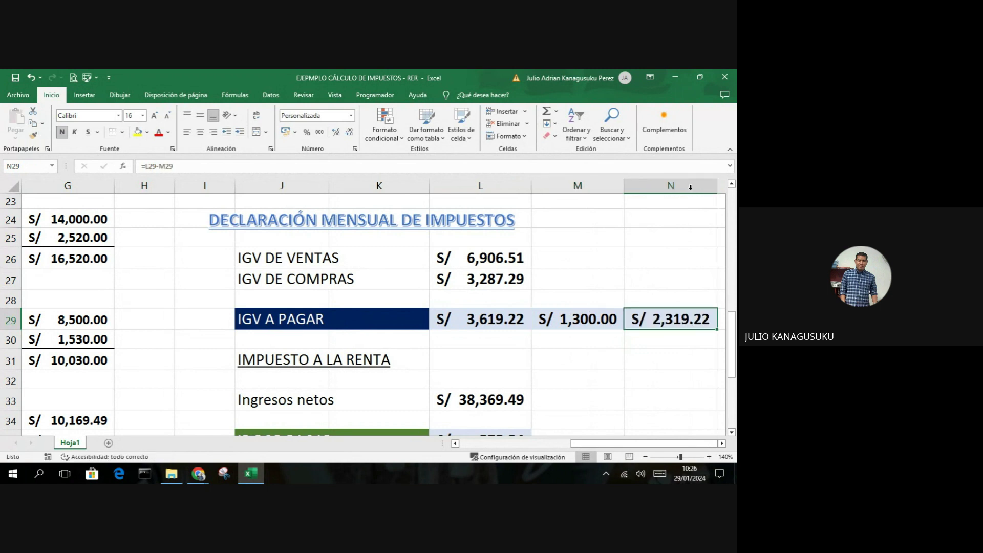
# Step: Give N29 a thick outside border and a yellow fill
pyautogui.click(122, 132)
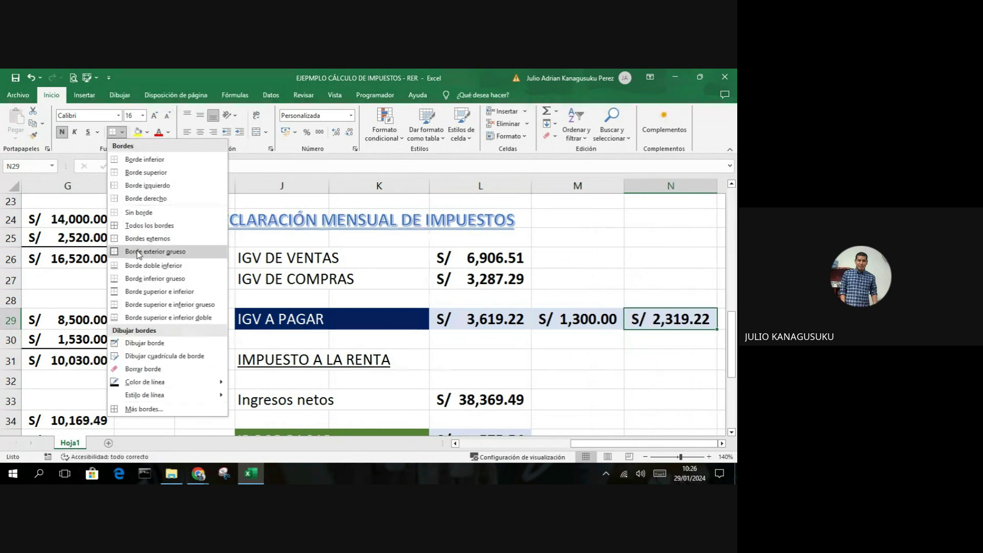
pyautogui.click(146, 252)
pyautogui.click(137, 134)
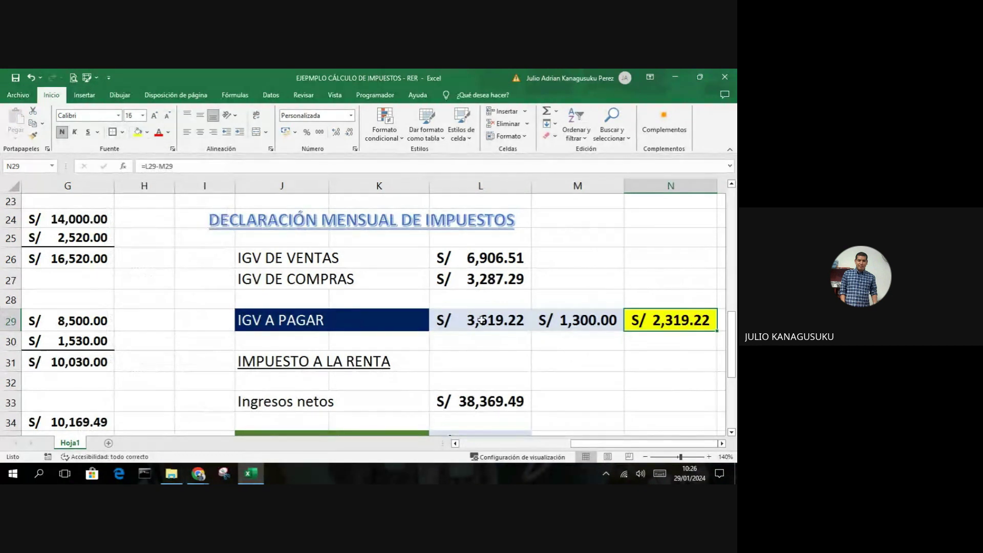
# Step: Examine how the credit in M29 is deducted from the IGV in L29 to give the amount in N29
pyautogui.click(612, 362)
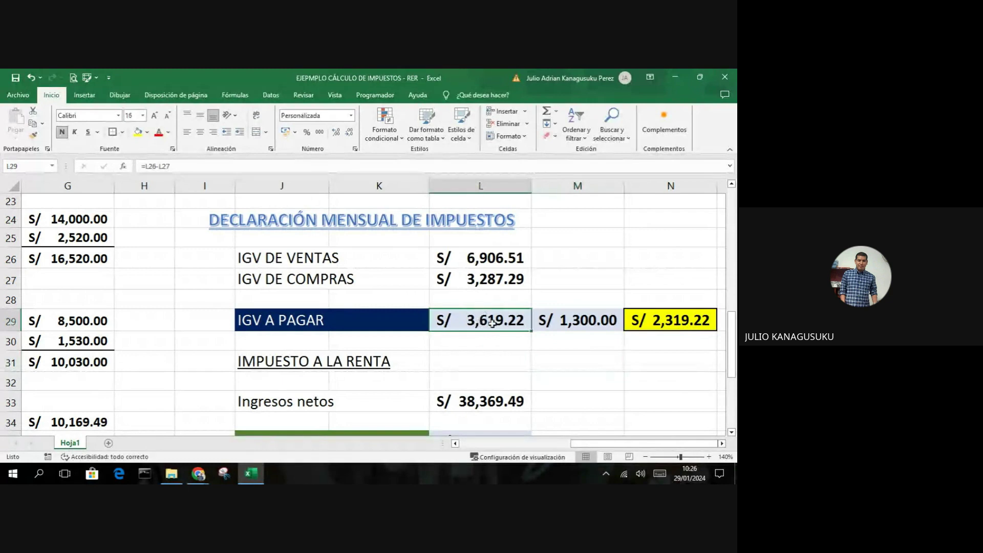
pyautogui.click(570, 319)
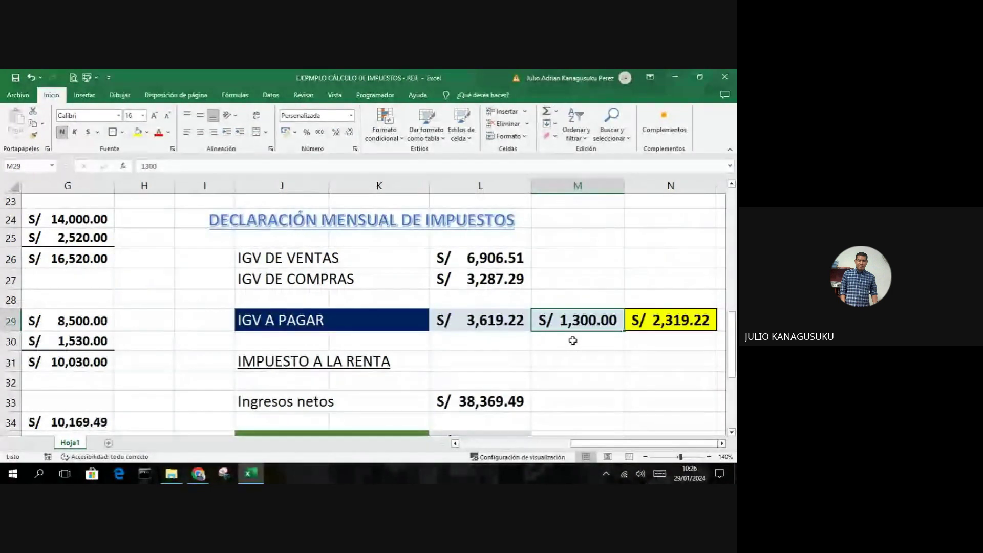
pyautogui.click(504, 322)
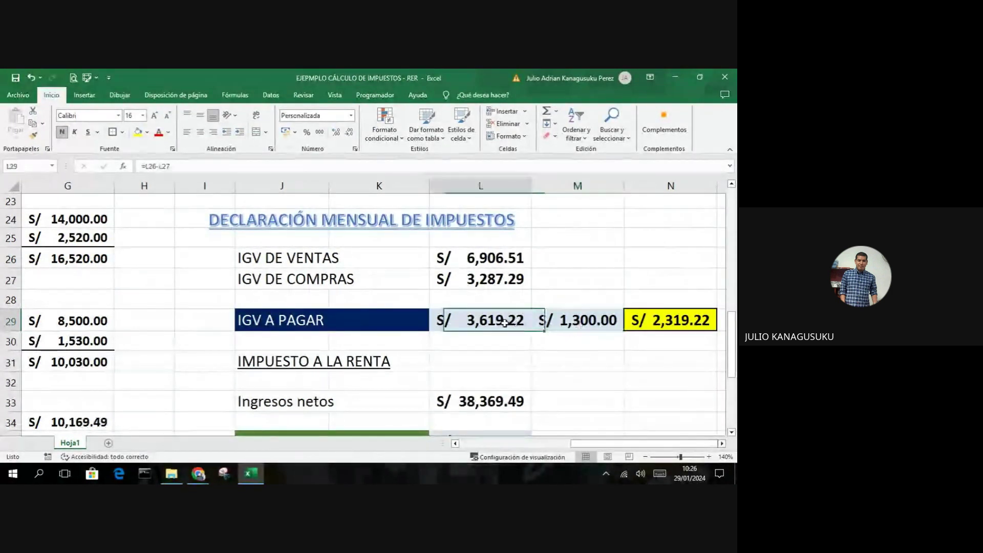
pyautogui.click(576, 321)
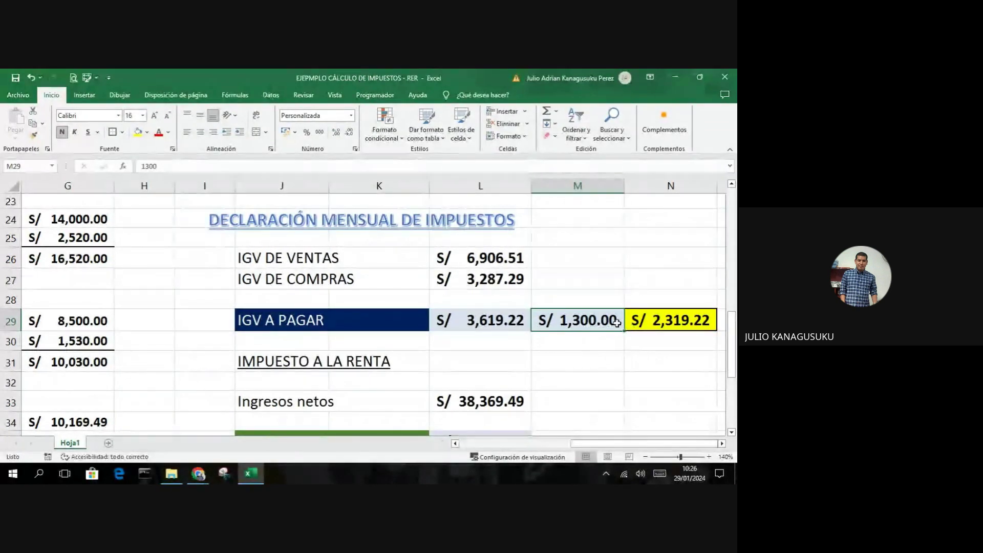
pyautogui.click(670, 321)
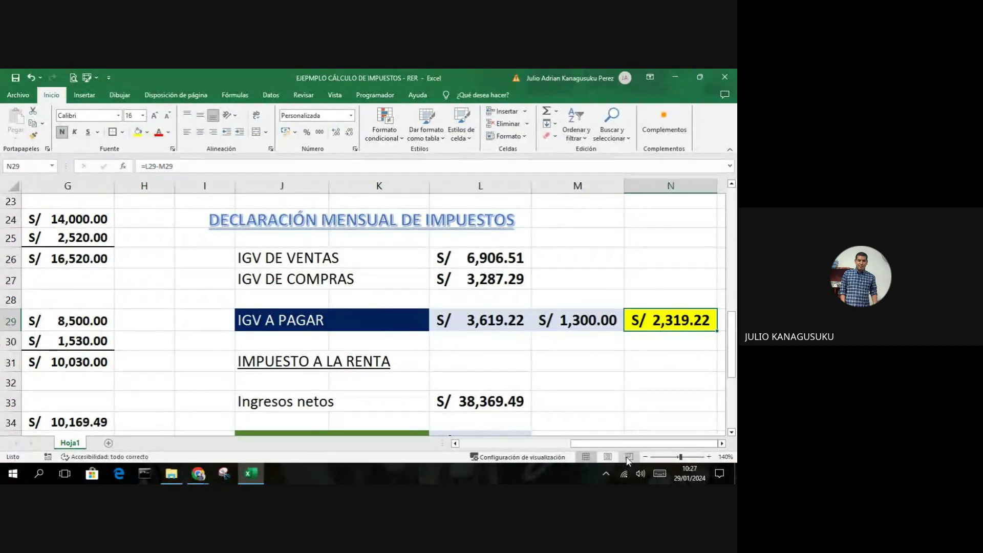
# Step: Undo the N29 subtraction with its formatting and the 1300 entry in M29, and clear the pending copy selection
pyautogui.hotkey('ctrl', 'z')
pyautogui.hotkey('ctrl', 'z')
pyautogui.hotkey('ctrl', 'z')
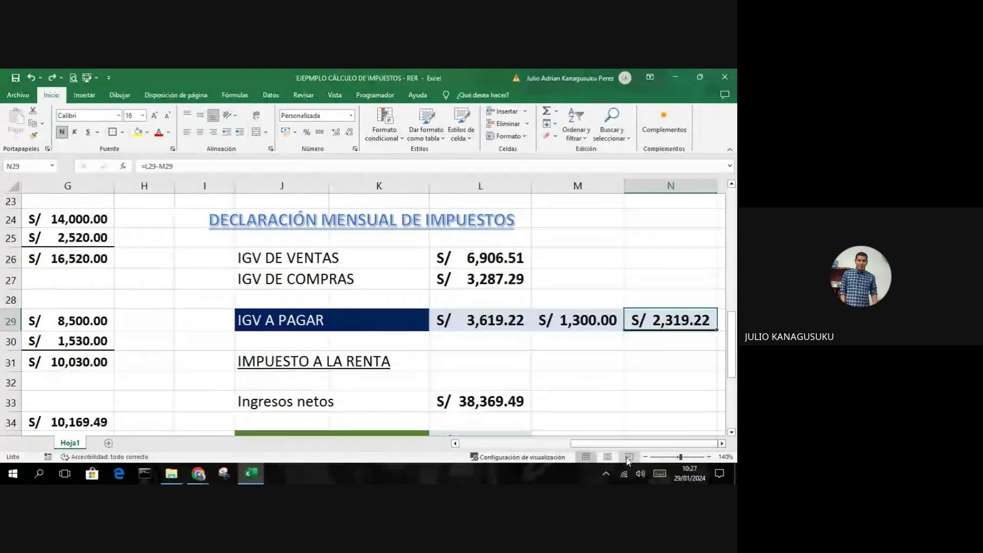
pyautogui.hotkey('ctrl', 'z')
pyautogui.hotkey('ctrl', 'z')
pyautogui.hotkey('ctrl', 'z')
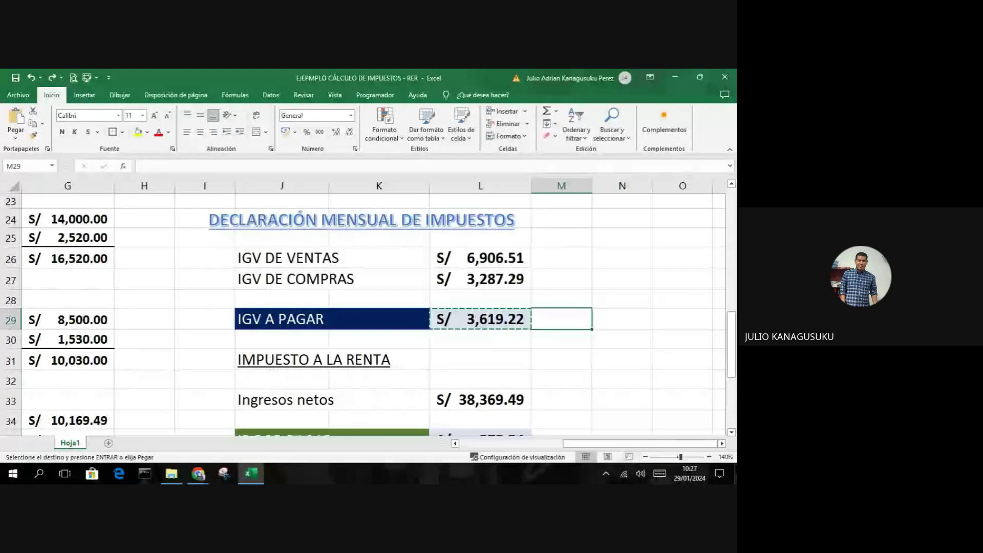
pyautogui.click(593, 379)
pyautogui.press('Escape')
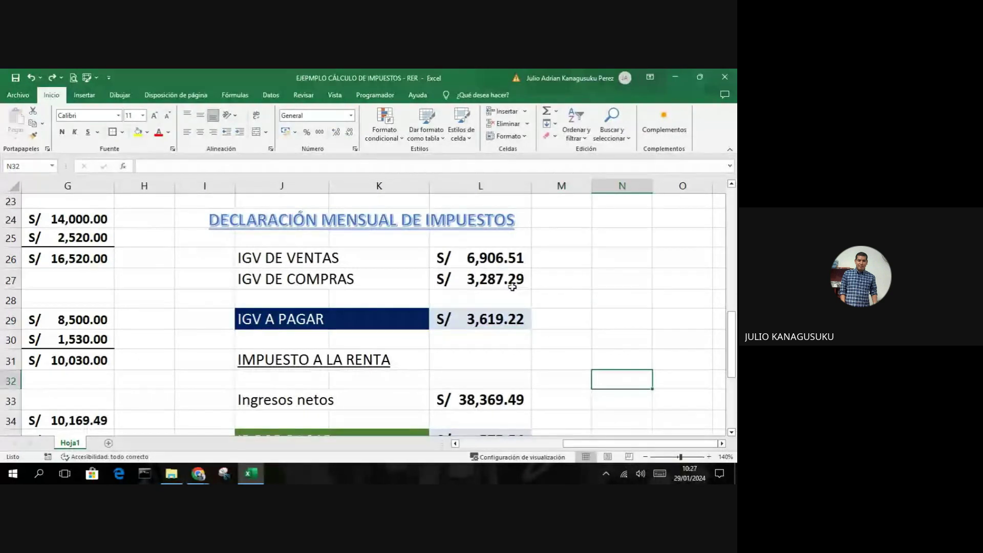
# Step: Label M29, beside the IGV A PAGAR amount, as DÉBITO FISCAL with a yellow fill and bold text
pyautogui.click(522, 255)
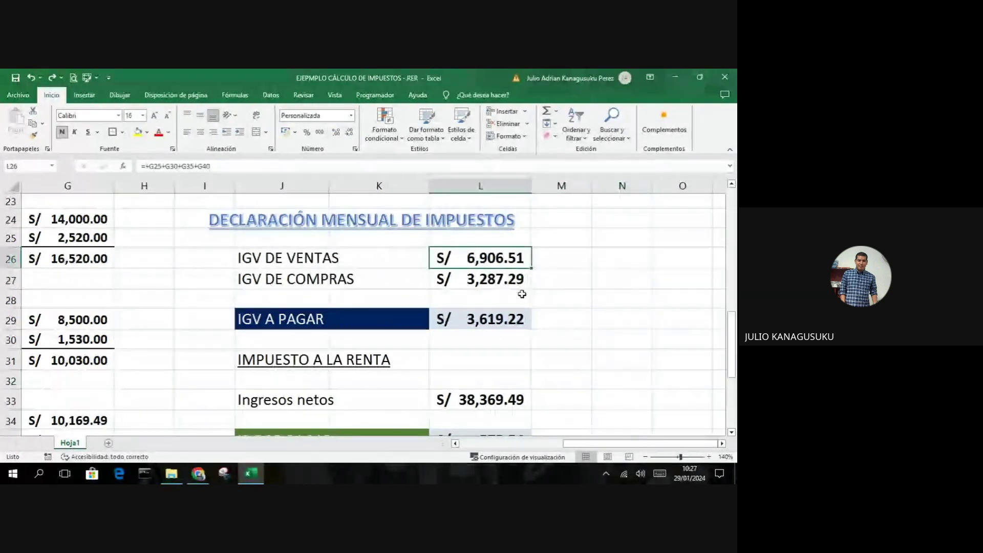
pyautogui.click(547, 315)
pyautogui.write('D')
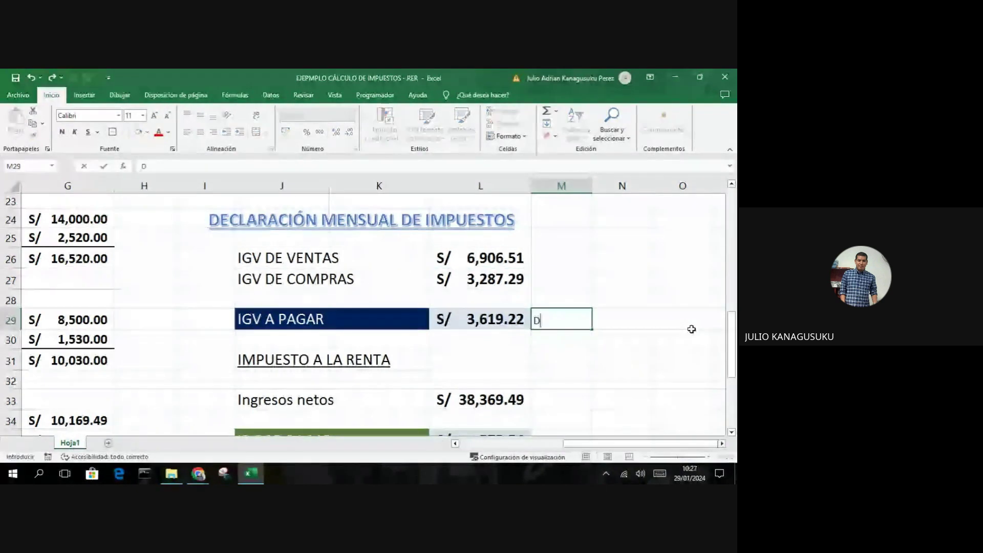
pyautogui.write('ÉBITO FISCAL')
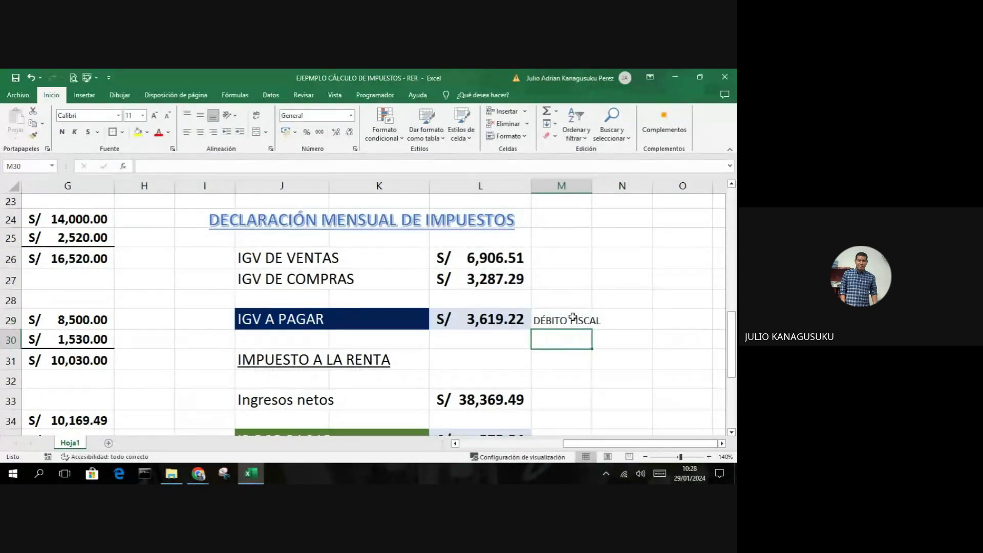
pyautogui.hotkey('ctrl', 'Return')
pyautogui.click(137, 132)
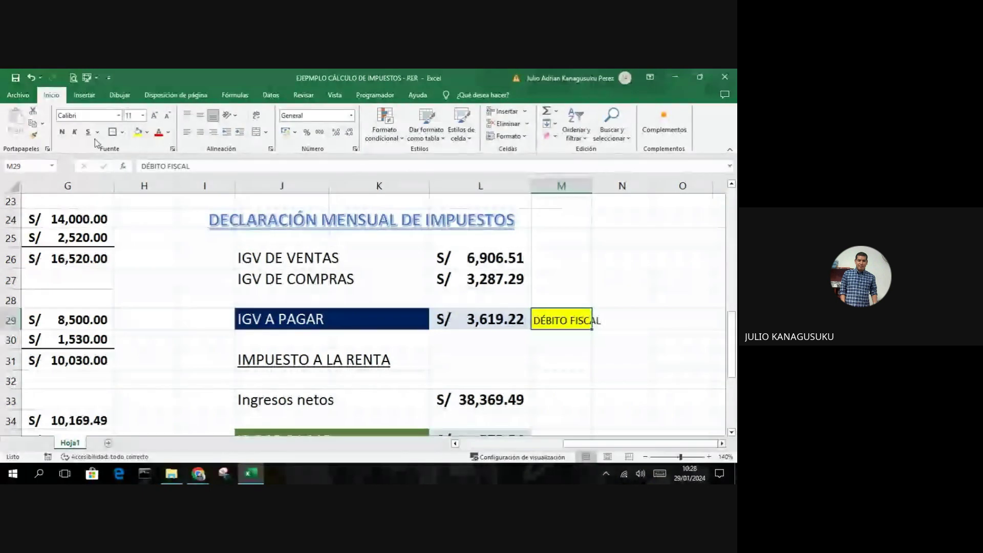
pyautogui.click(61, 132)
pyautogui.click(557, 357)
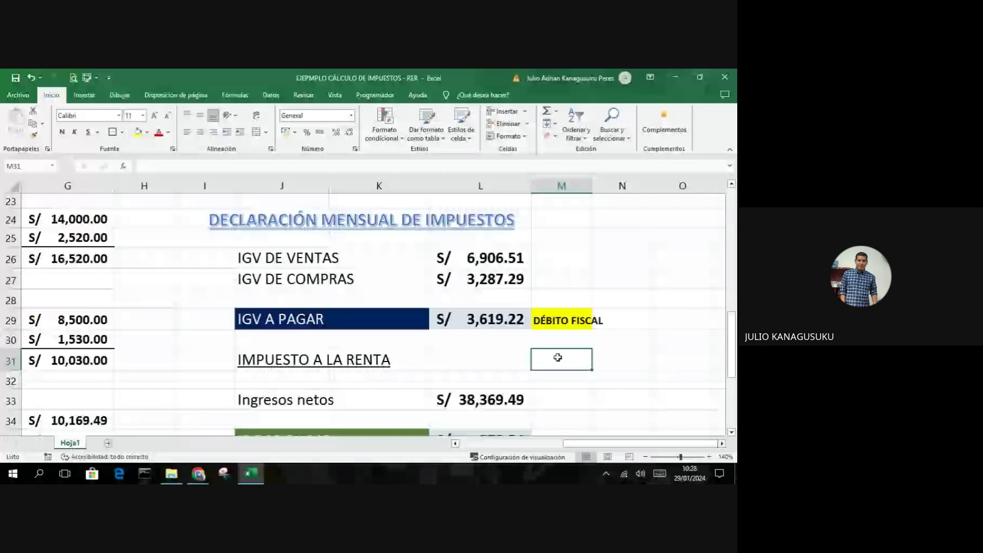
# Step: Review the monthly and annual declaration sections, followed by the COMPRAS and VENTAS records and the listed transactions
pyautogui.scroll(-3, 558, 357)
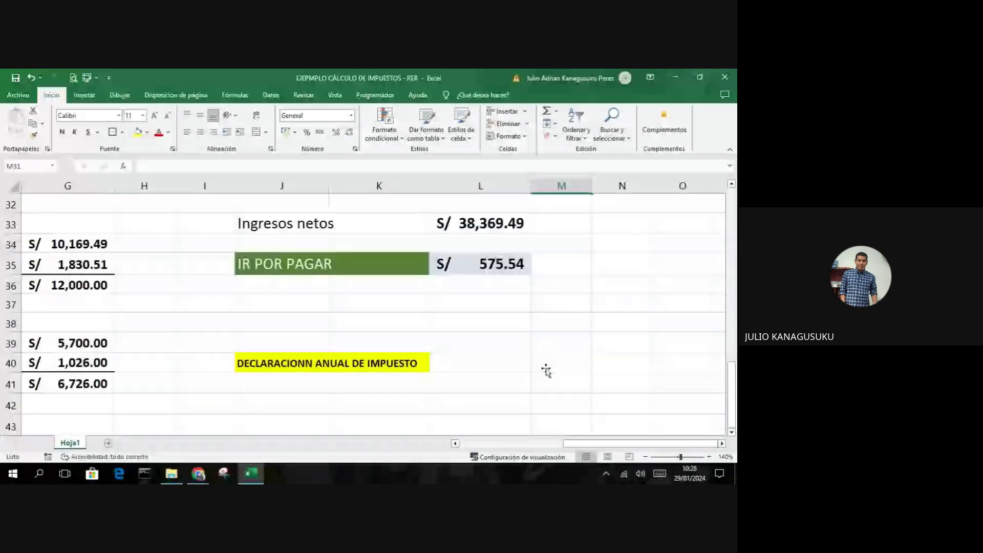
pyautogui.scroll(2, 546, 371)
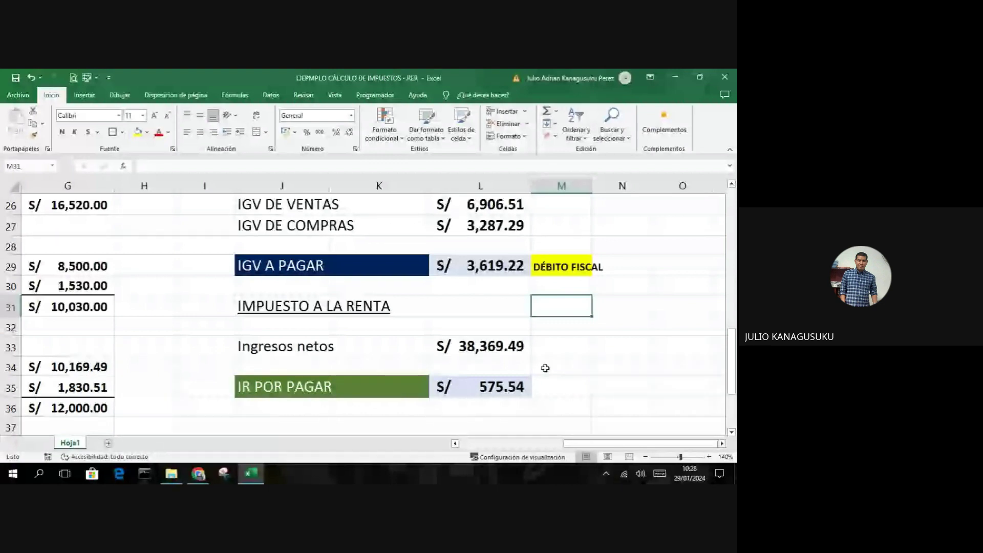
pyautogui.moveTo(573, 443); pyautogui.dragTo(447, 444)
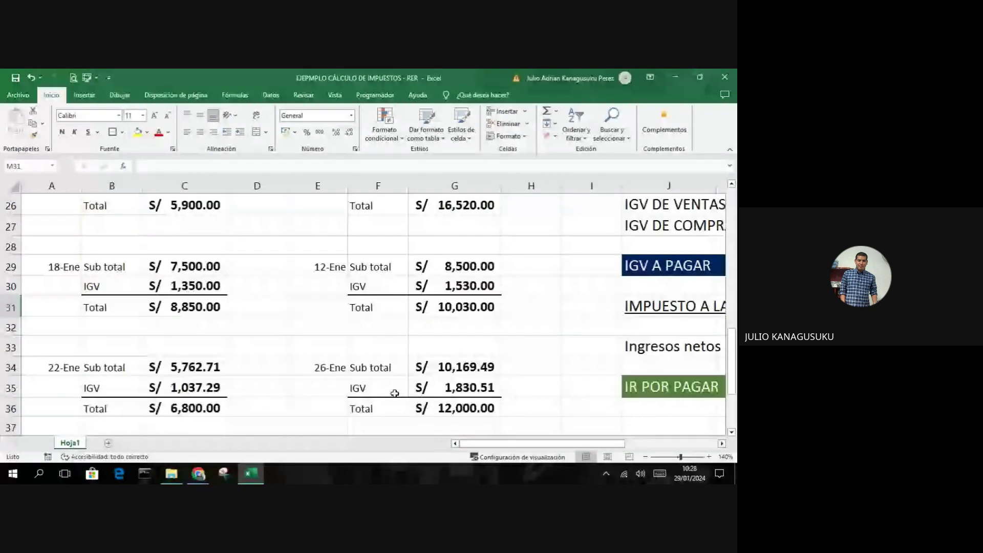
pyautogui.scroll(3, 407, 397)
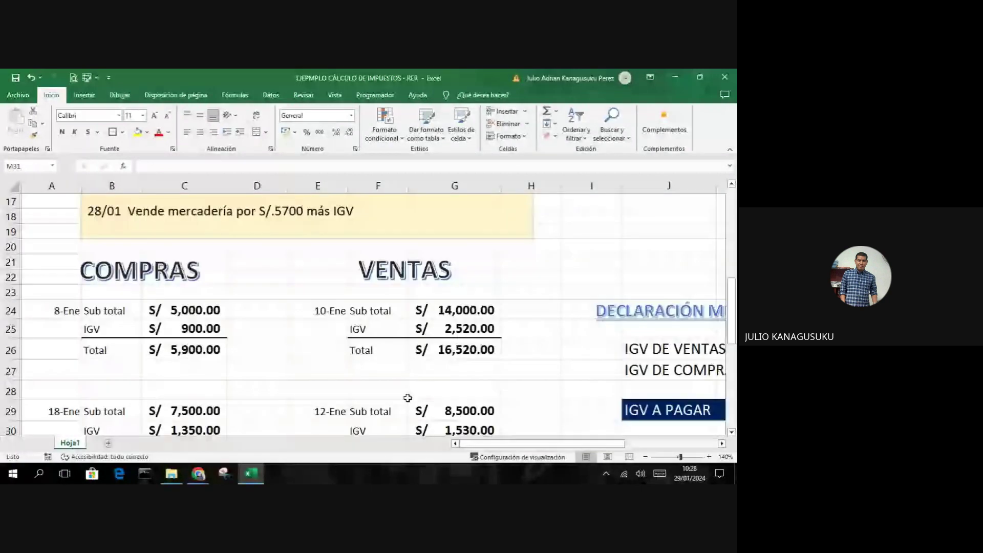
pyautogui.scroll(1, 261, 256)
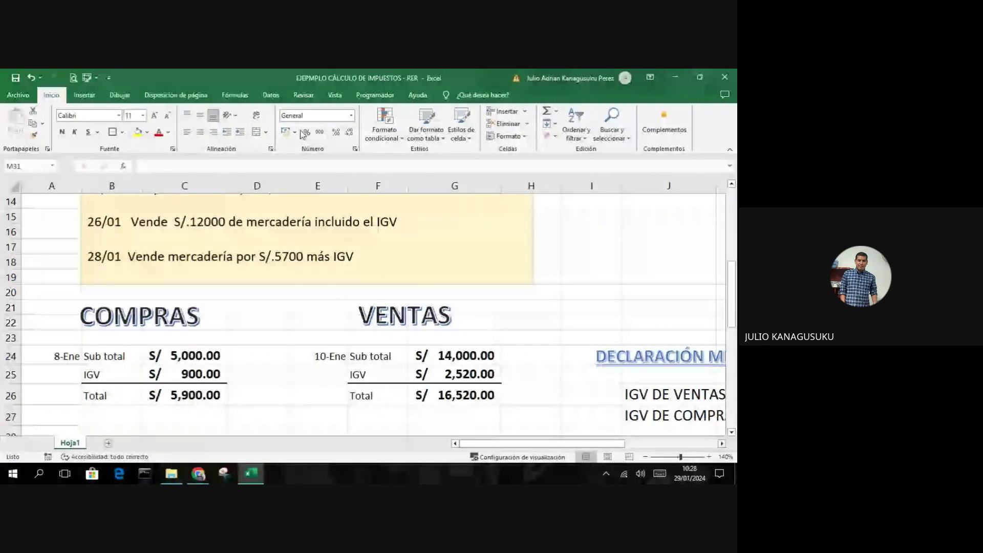
# Step: Switch to Chrome and bring up the Google Meet call
pyautogui.hotkey('alt', 'Tab')
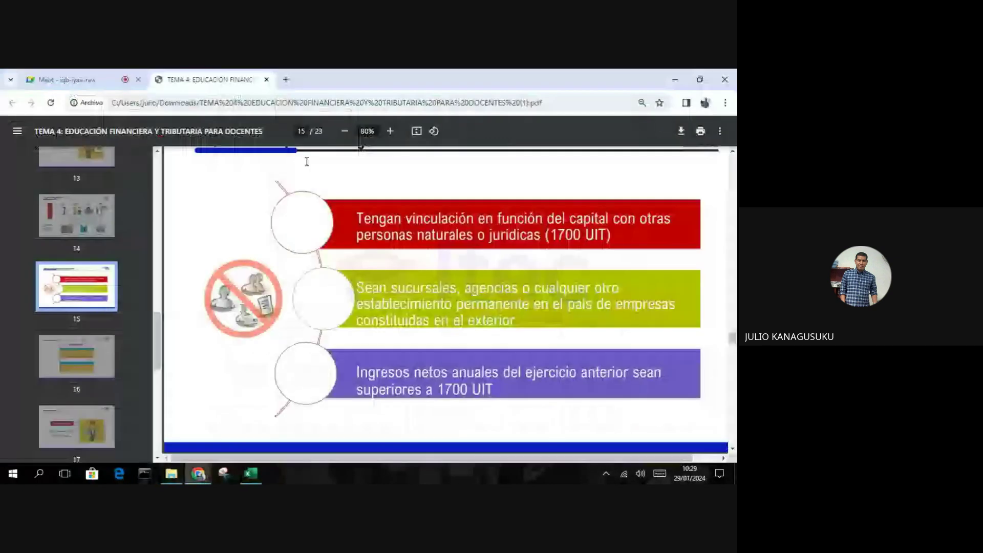
pyautogui.click(111, 79)
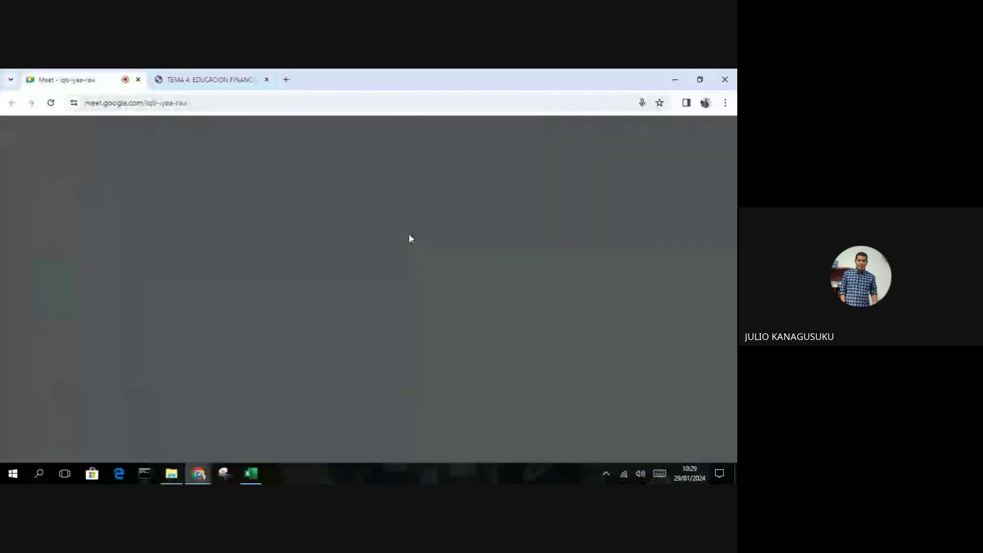